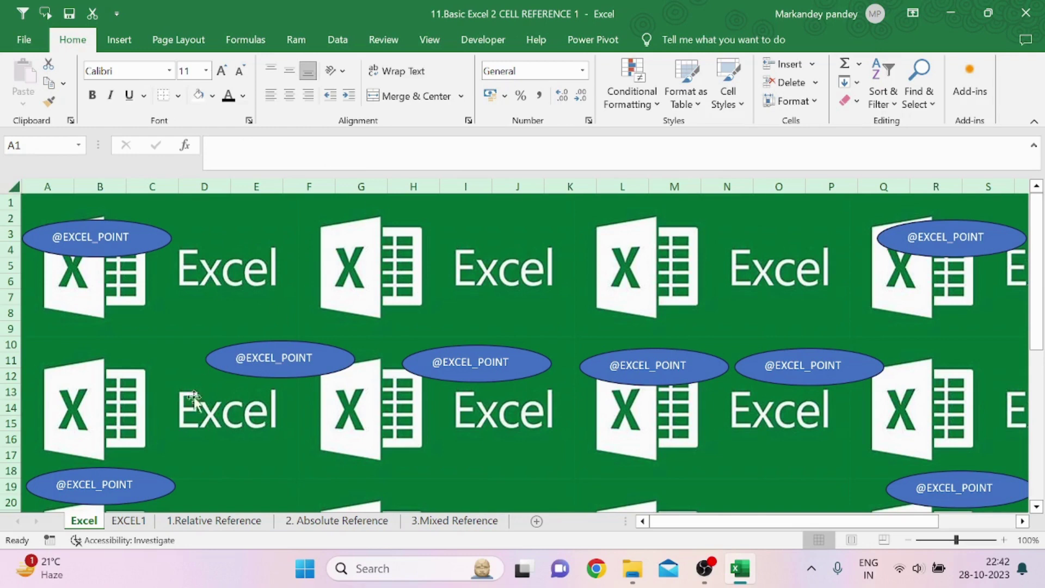
- Open the EXCEL1 sheet and review the listed reference types: relative, absolute and mixed
left_click(126, 521)
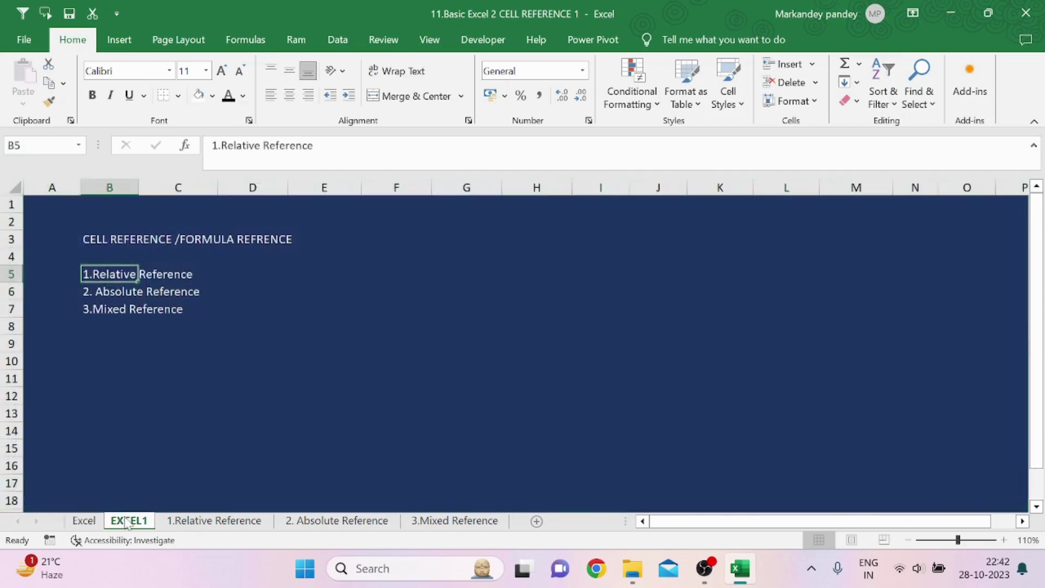
left_click(308, 286)
left_click(127, 273)
left_click(215, 275)
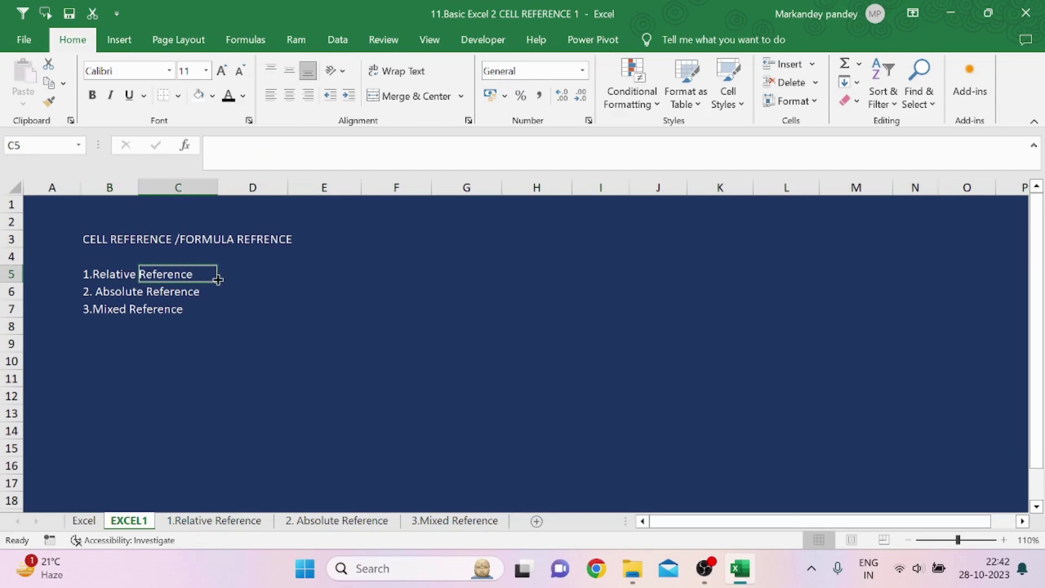
left_click(101, 272)
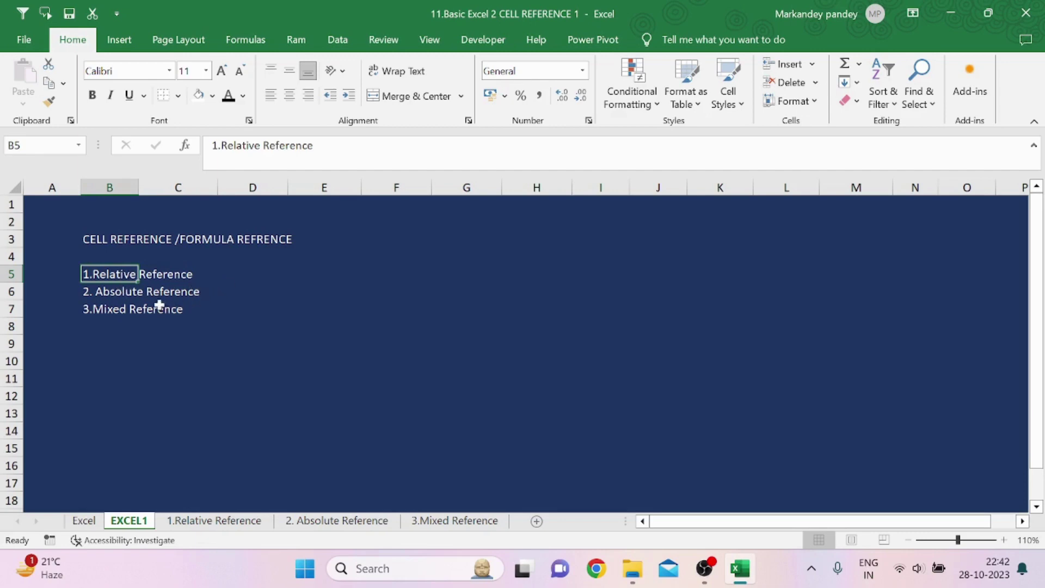
left_click(114, 294)
left_click(100, 309)
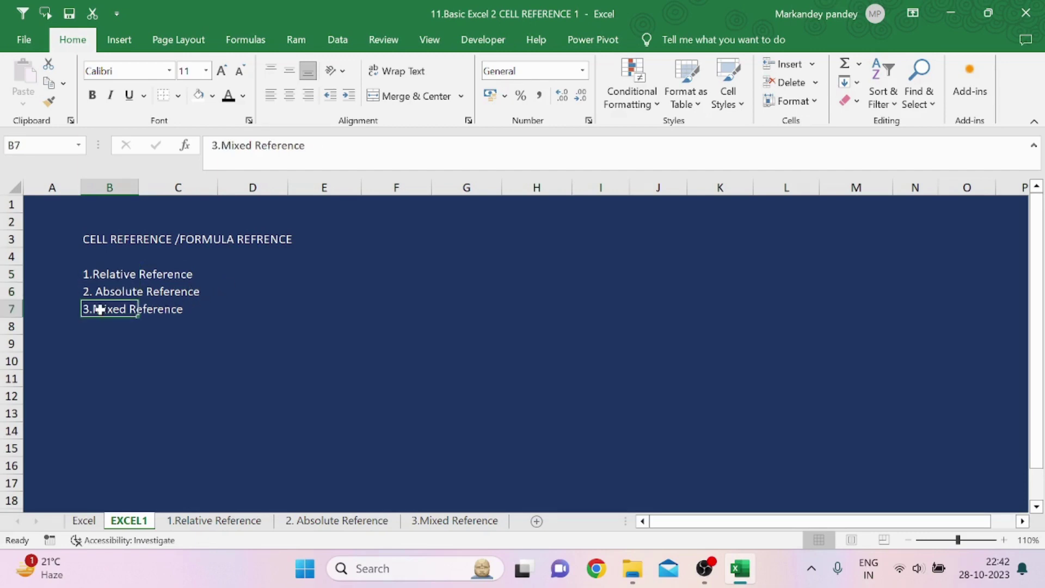
left_click(240, 309)
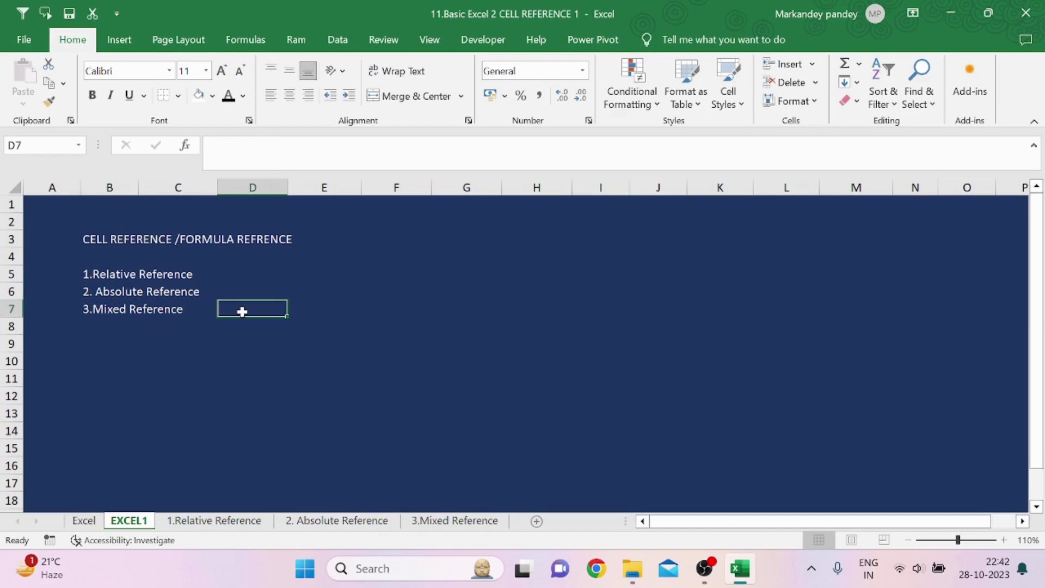
left_click(223, 330)
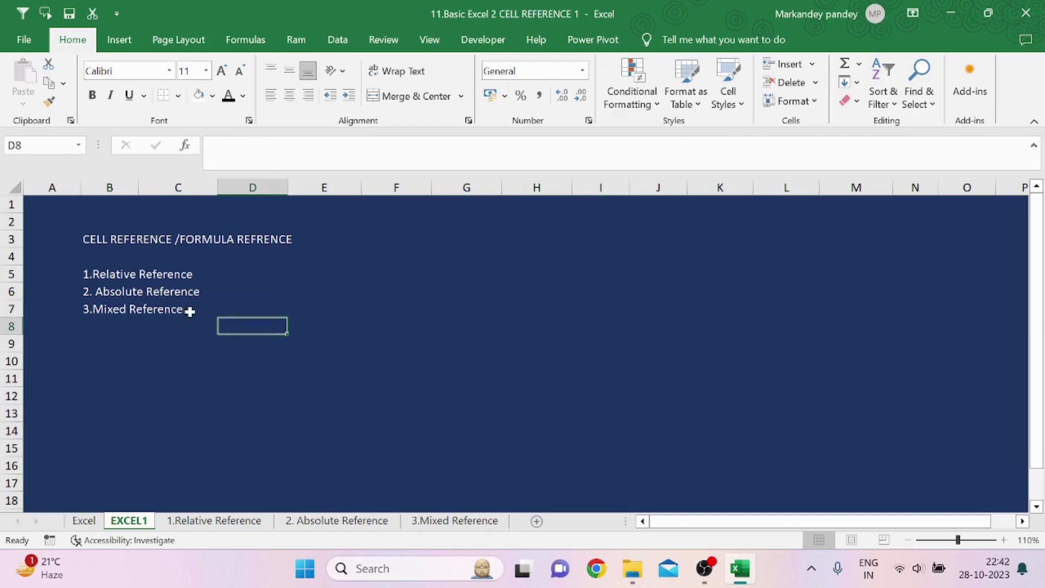
left_click(97, 274)
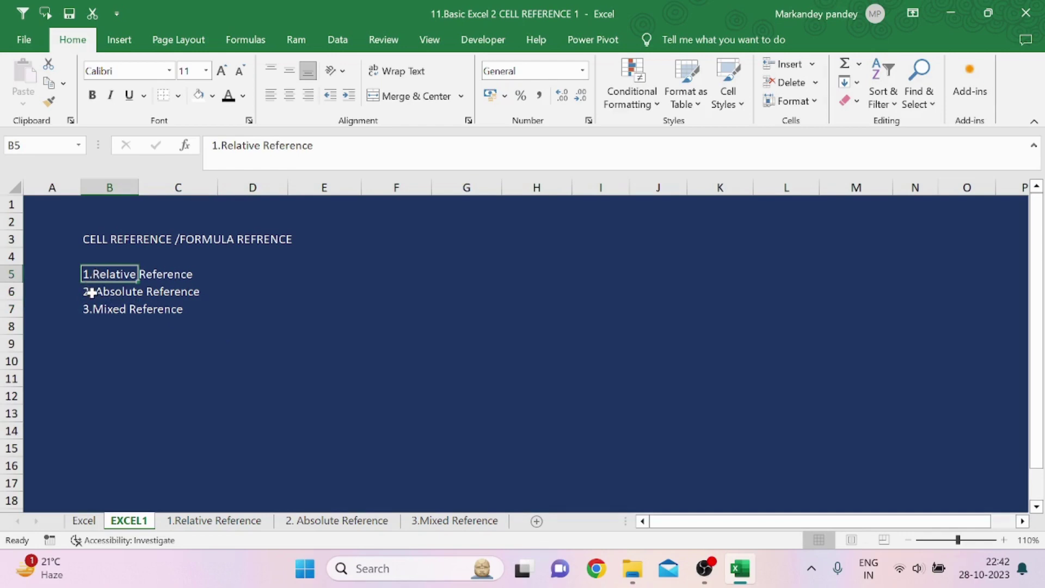
left_click(91, 292)
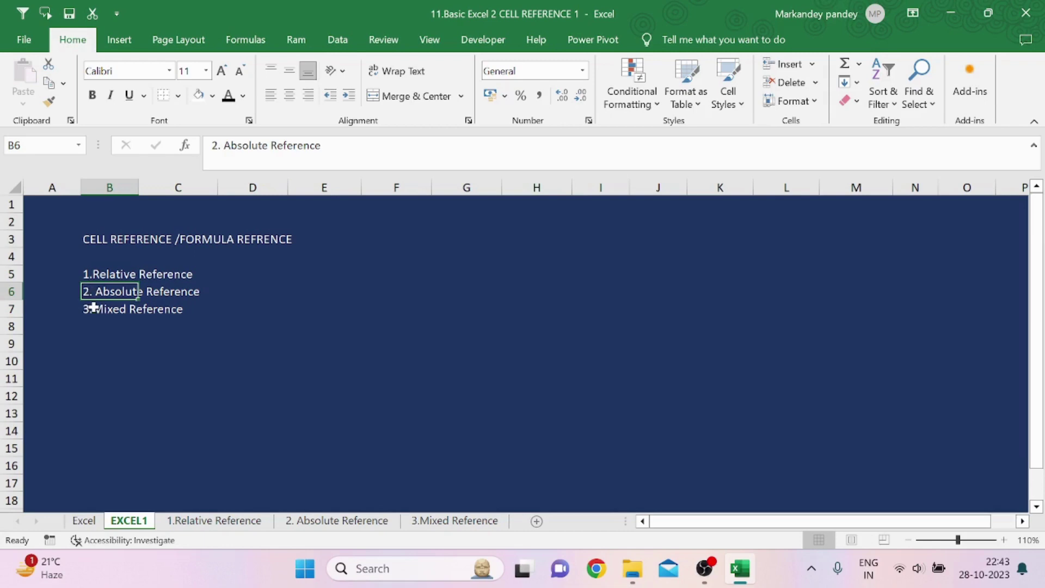
left_click(94, 308)
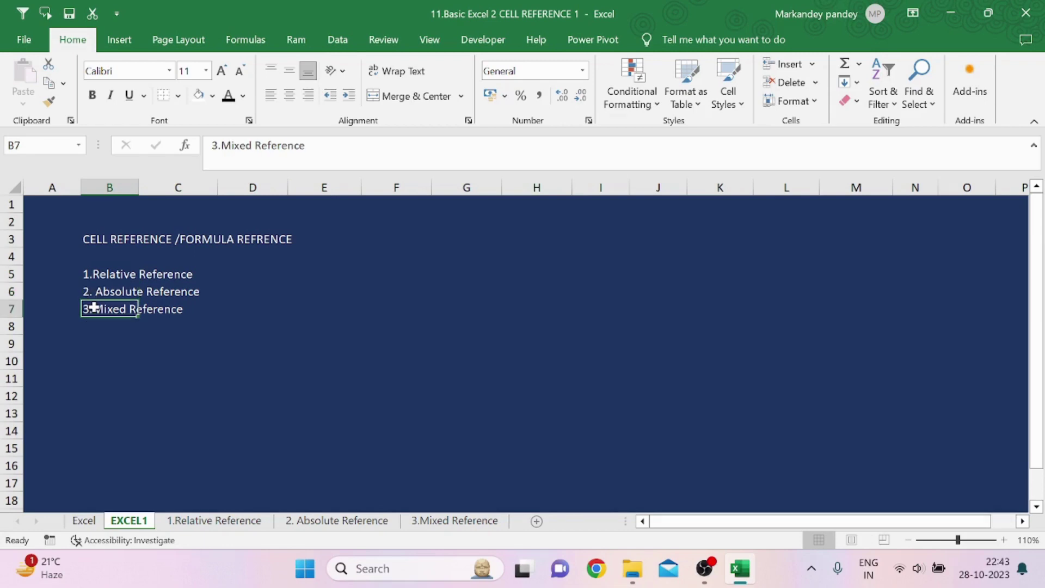
left_click(259, 277)
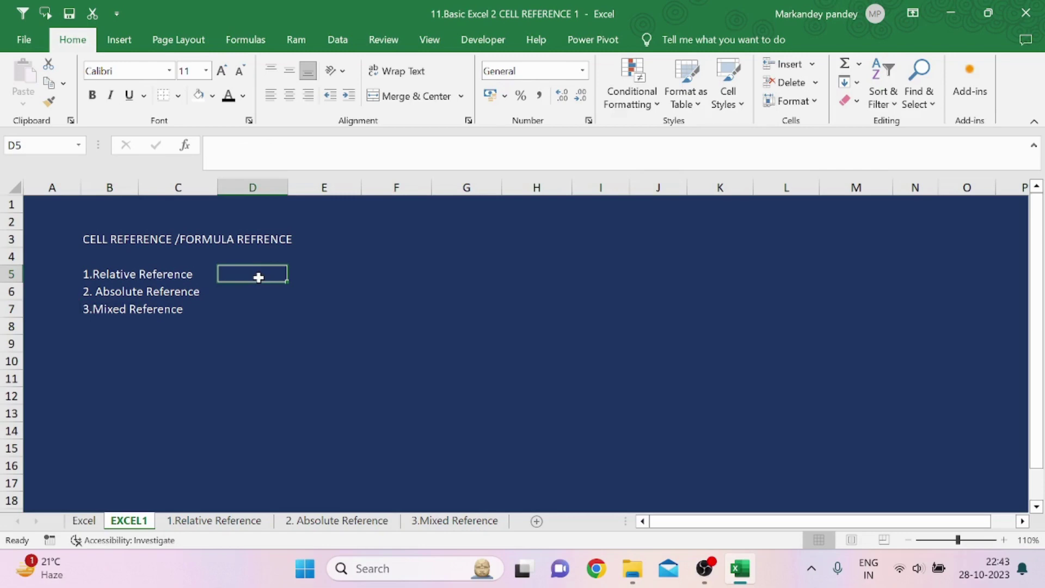
left_click(100, 274)
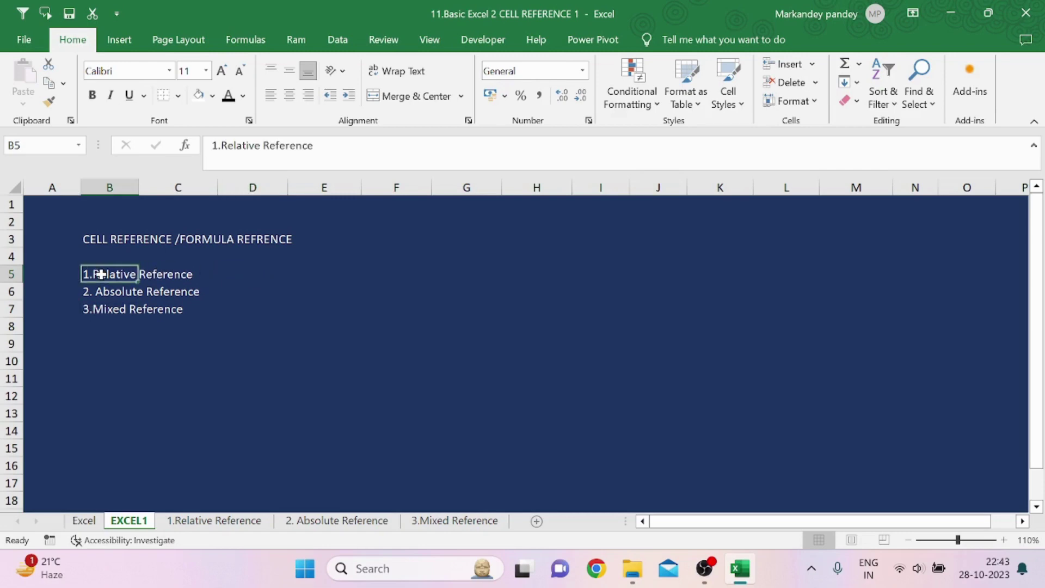
- Open the 1.Relative Reference sheet and read the definition of relative reference in cell D4
left_click(202, 518)
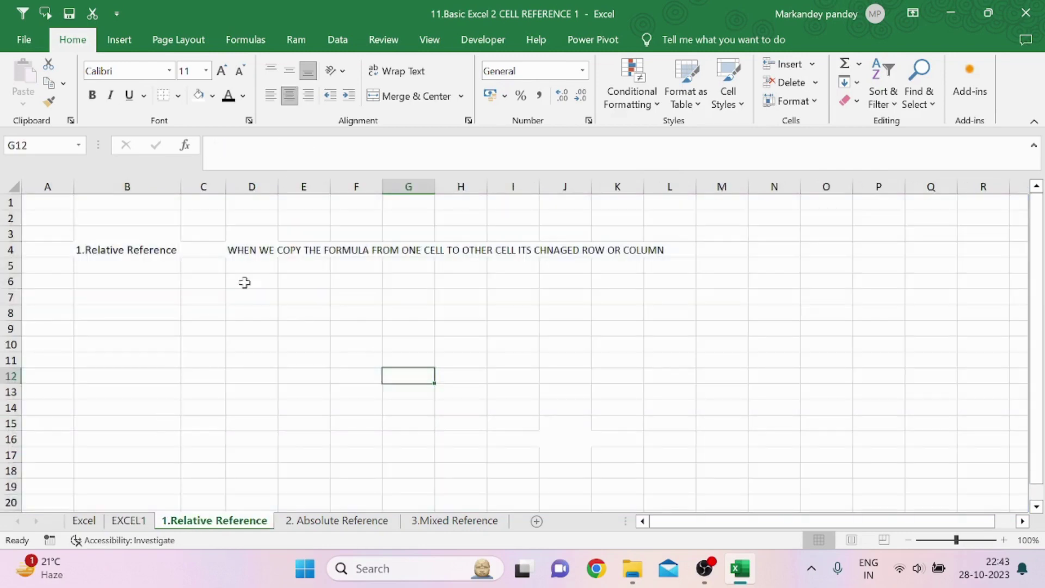
left_click(245, 282)
left_click(122, 248)
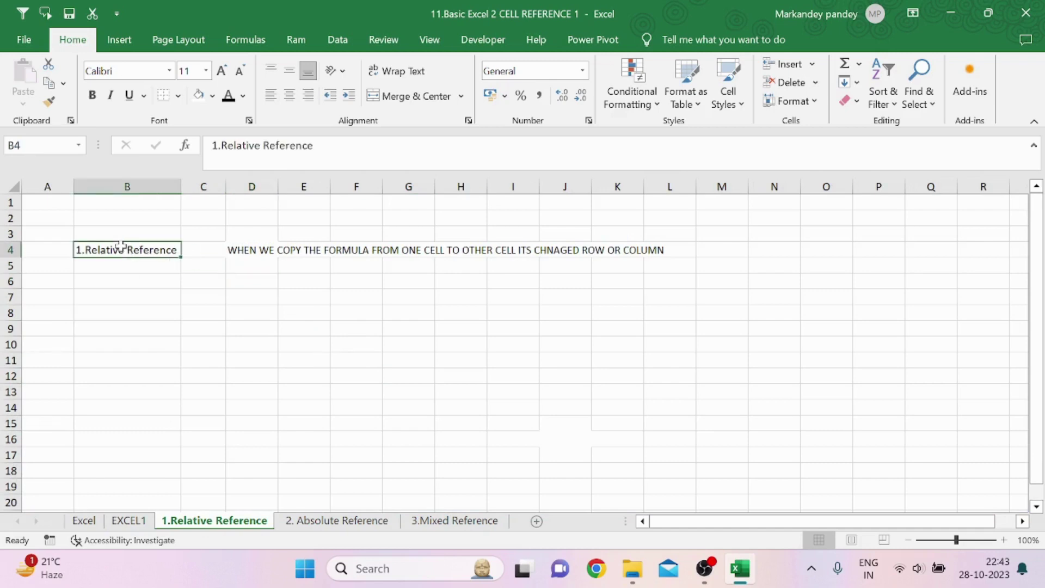
left_click(264, 251)
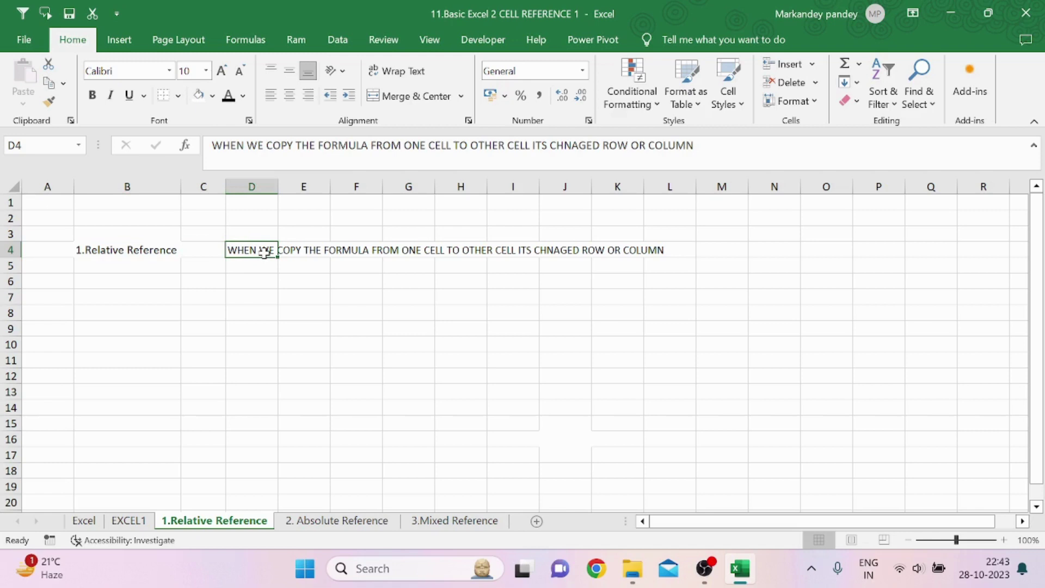
left_click(245, 268)
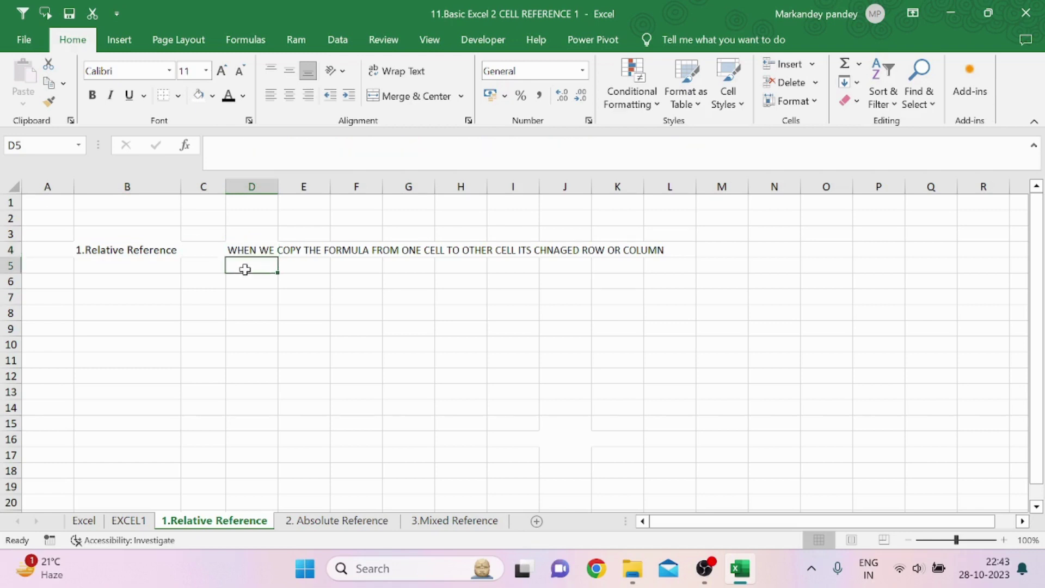
left_click(265, 250)
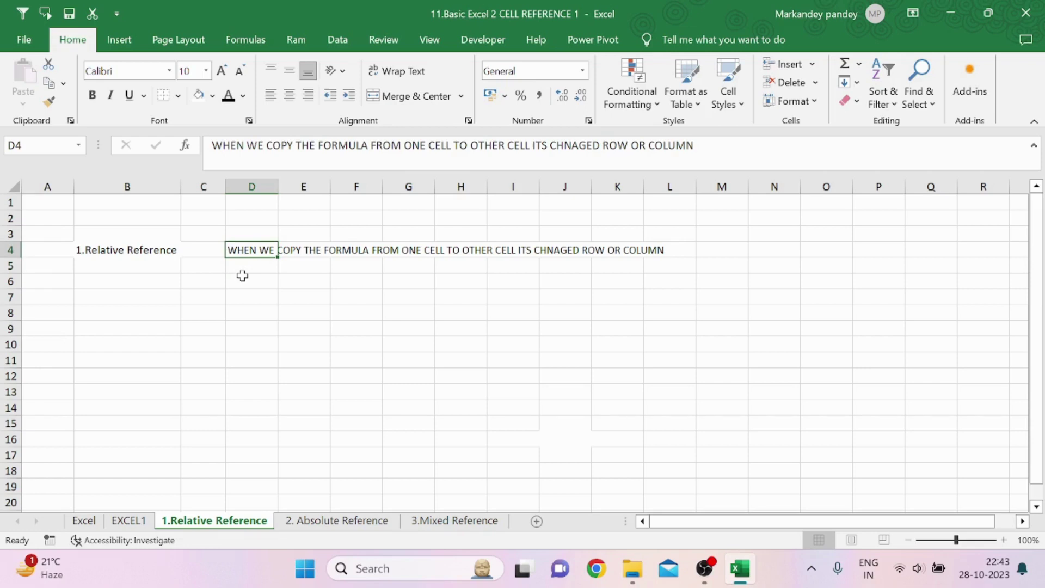
left_click(337, 295)
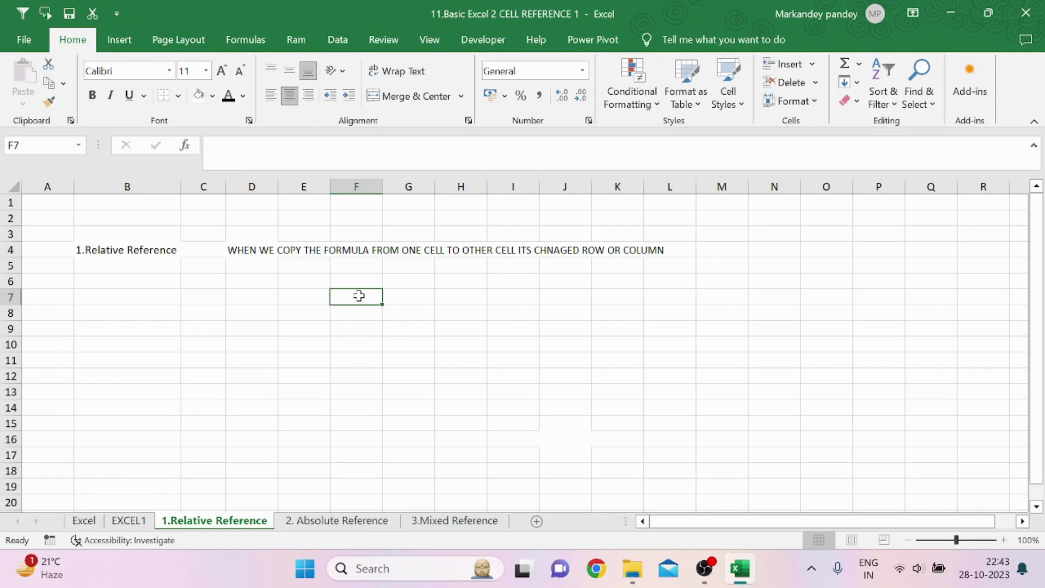
- Enter the sample letter A in cell E9 and B in cell G10
left_click(305, 332)
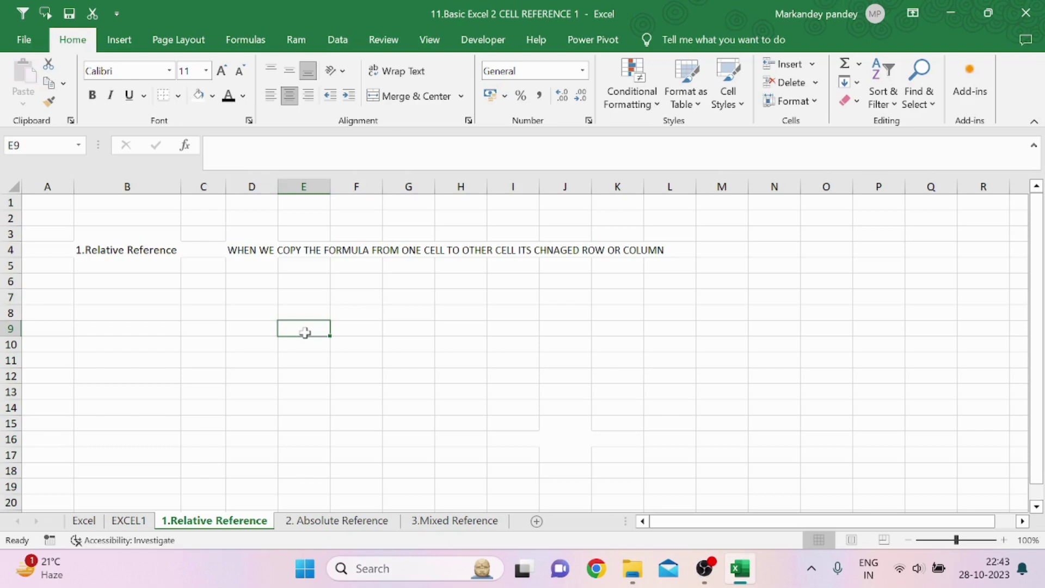
type("A")
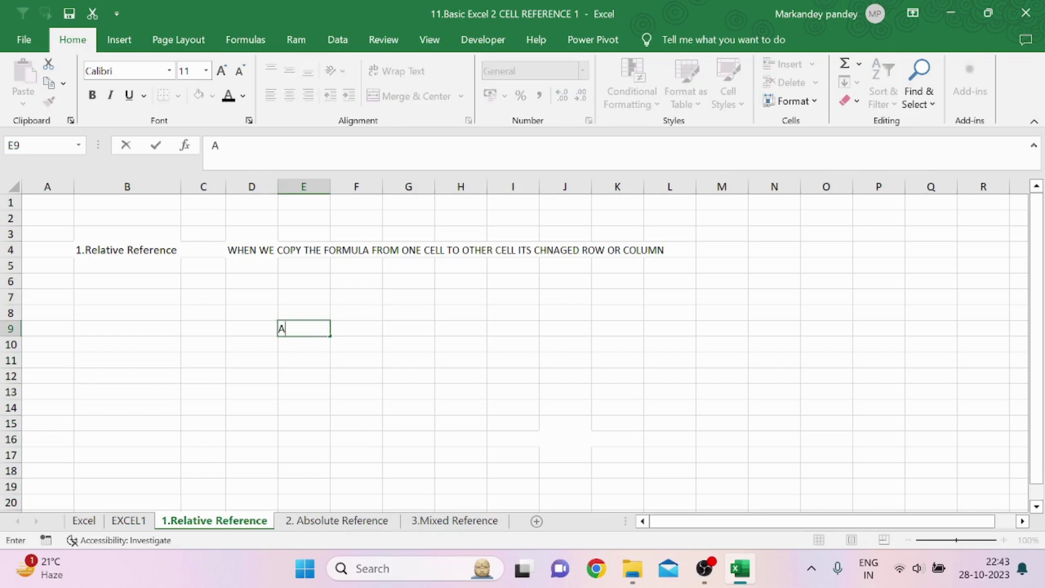
left_click(430, 343)
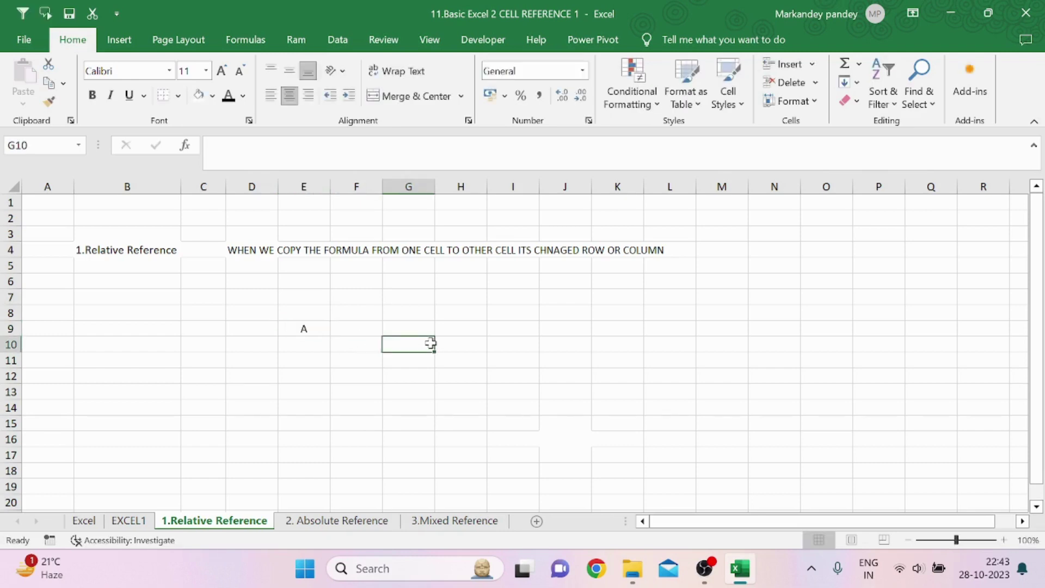
type("B")
left_click(512, 340)
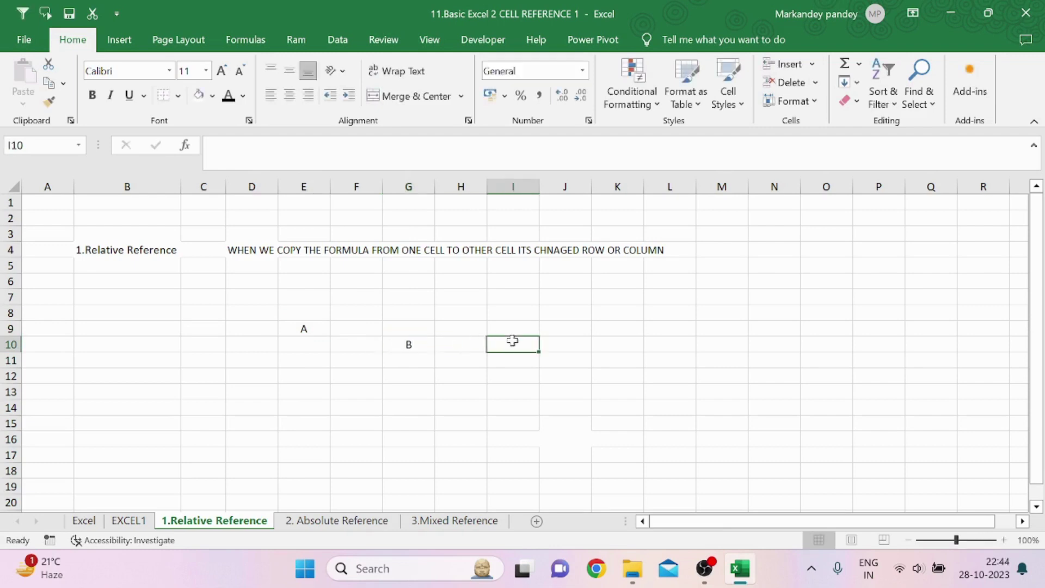
left_click(307, 328)
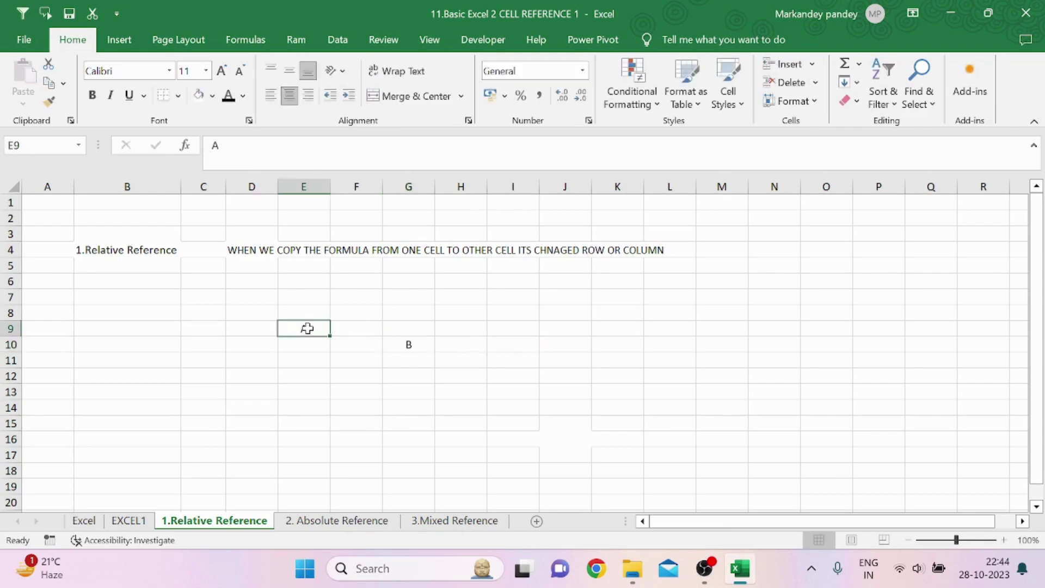
left_click(381, 333)
left_click(424, 324)
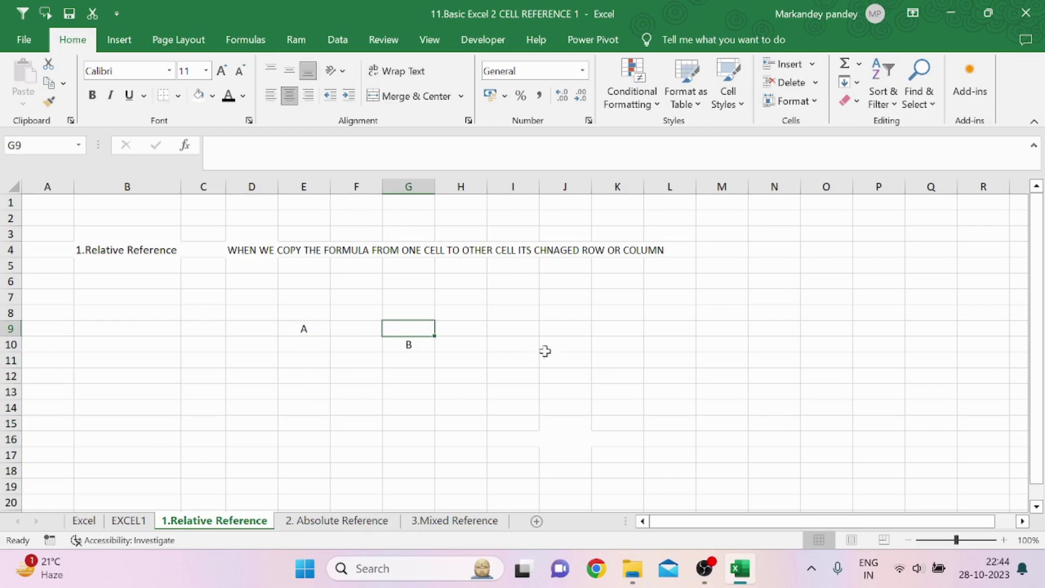
left_click(613, 304)
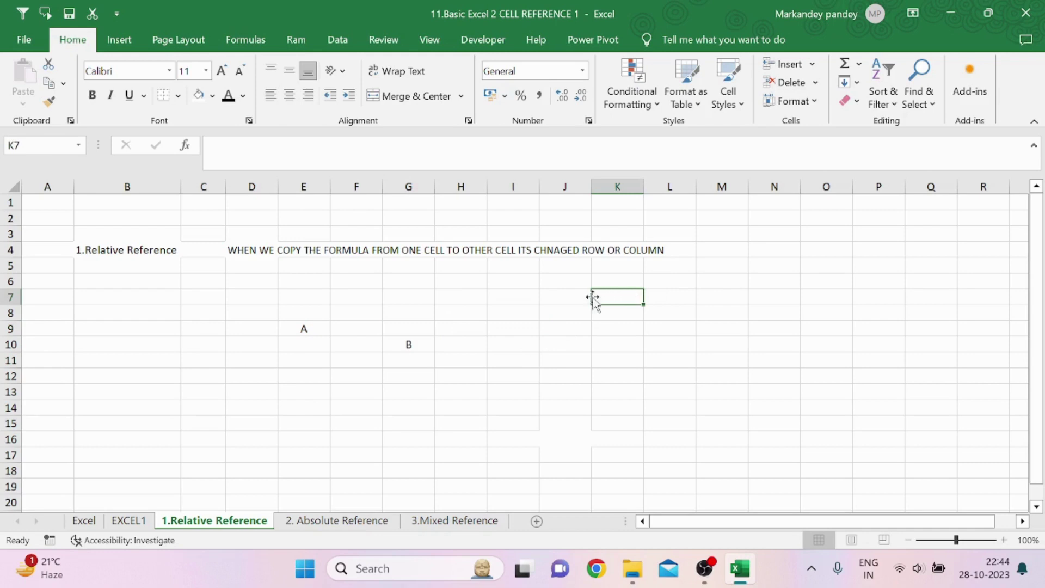
left_click_drag(592, 297, 567, 295)
left_click(558, 330)
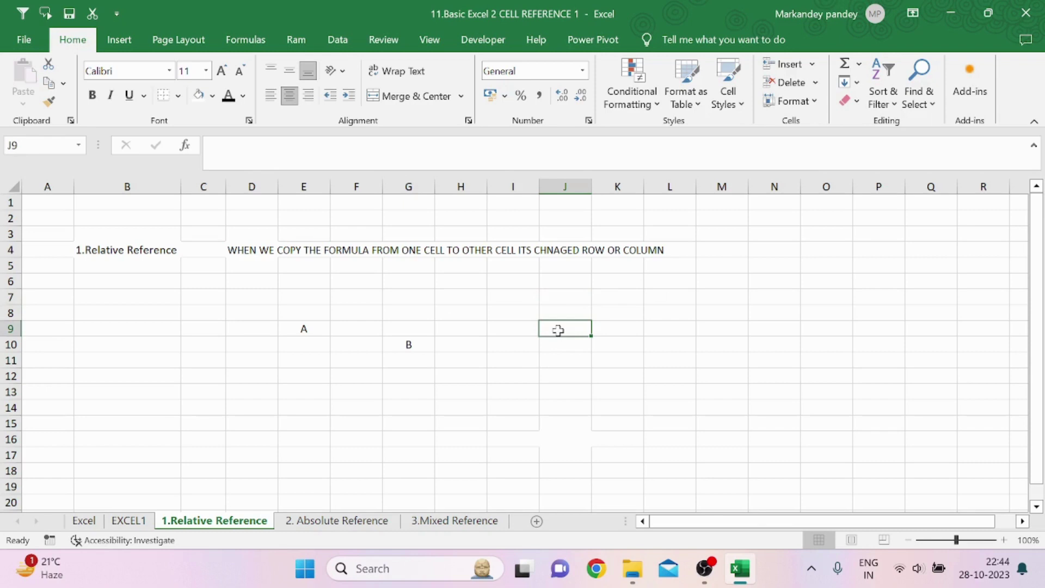
left_click(492, 324)
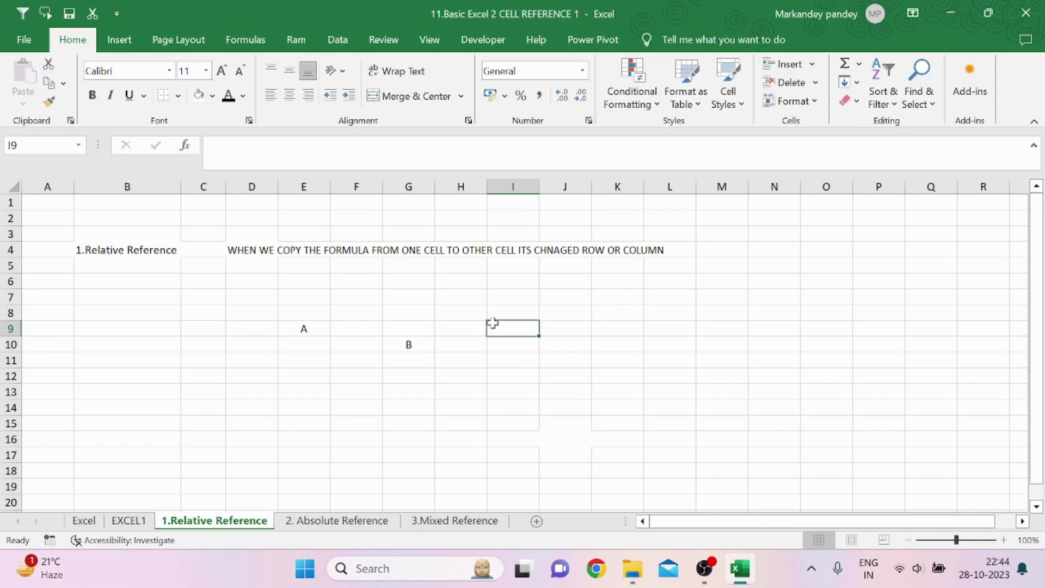
left_click(510, 310)
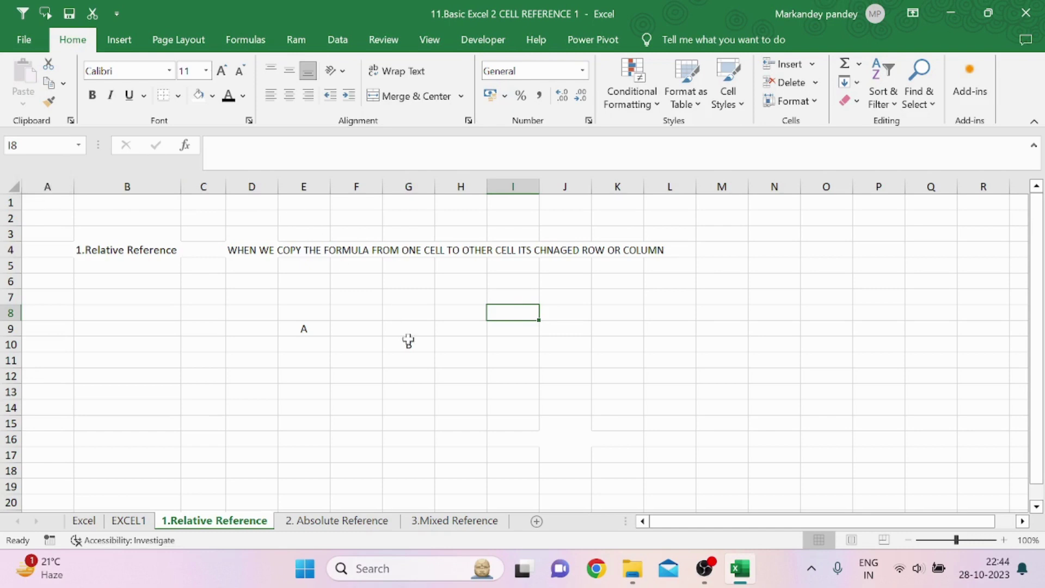
- Examine the addresses of the cells holding A and B, jumping to the first one by its cell reference E9
left_click(309, 329)
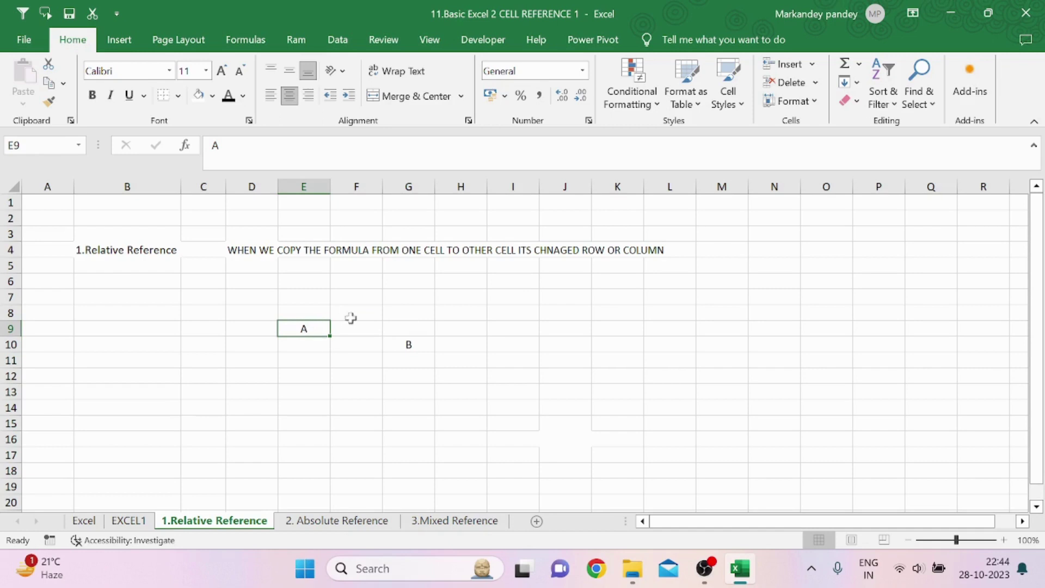
left_click(869, 254)
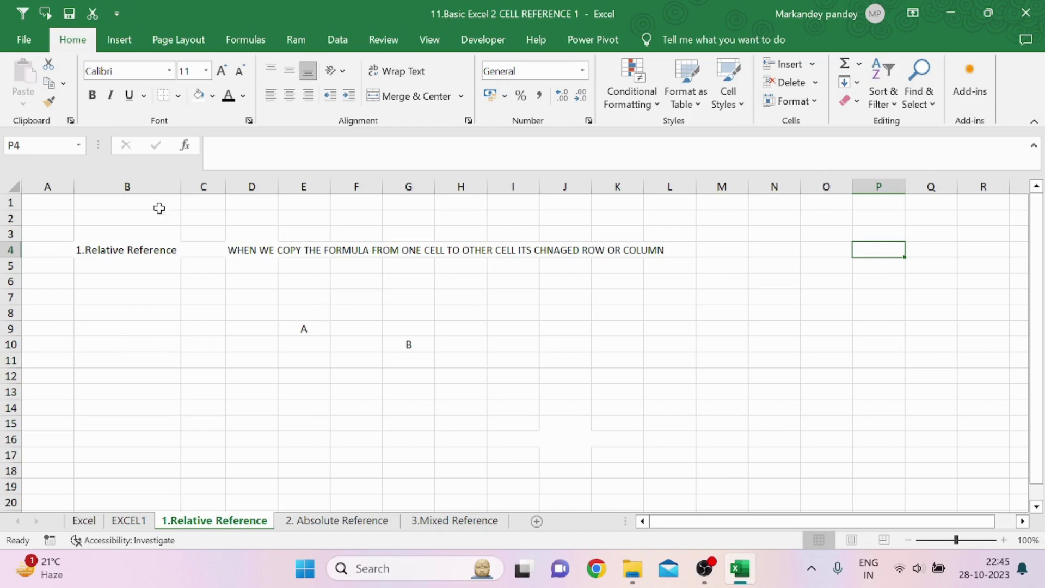
left_click(33, 145)
type("E9")
key("Return")
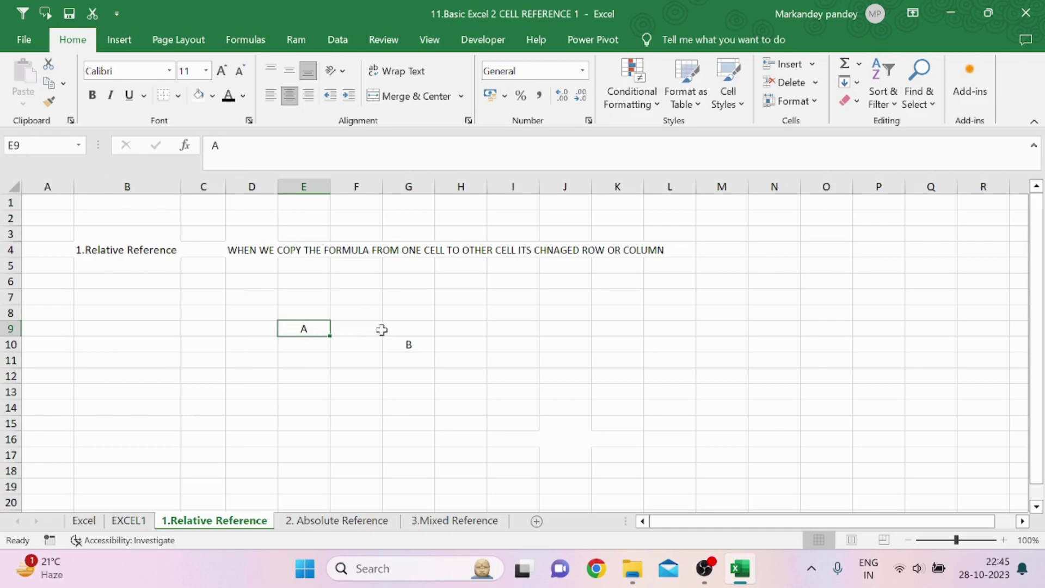
left_click(410, 344)
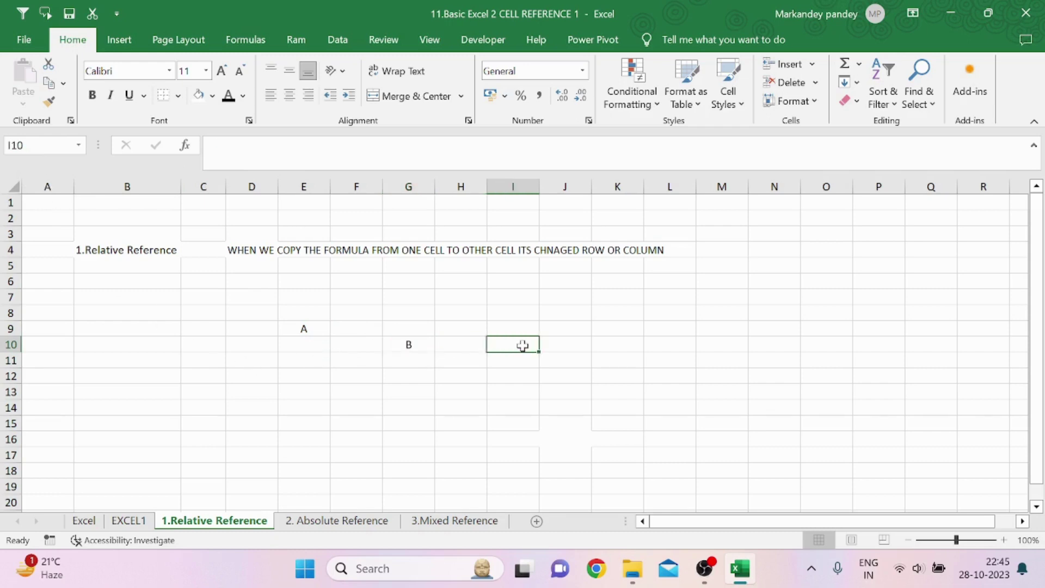
left_click(480, 334)
left_click(363, 309)
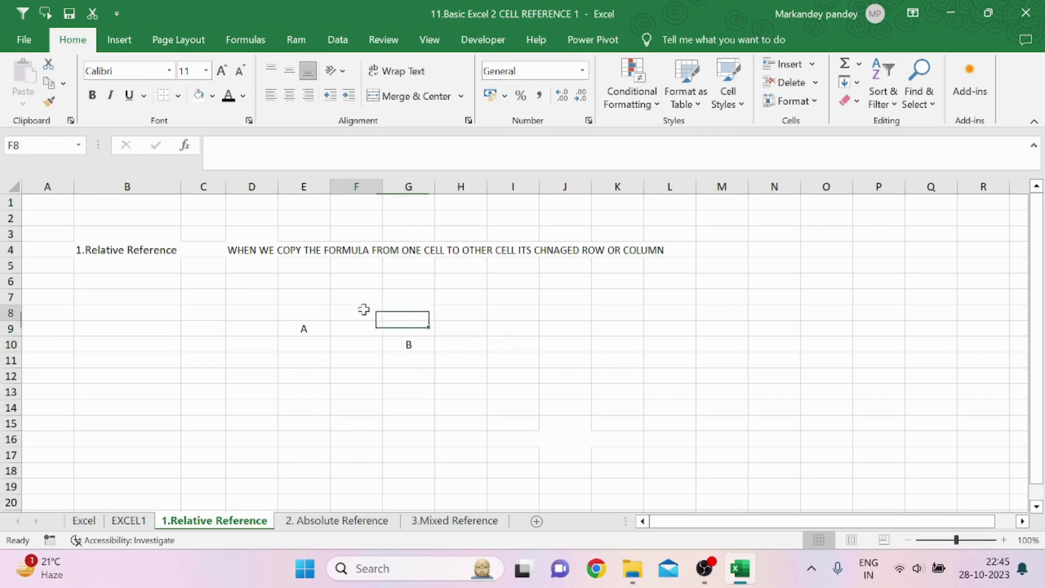
left_click(203, 313)
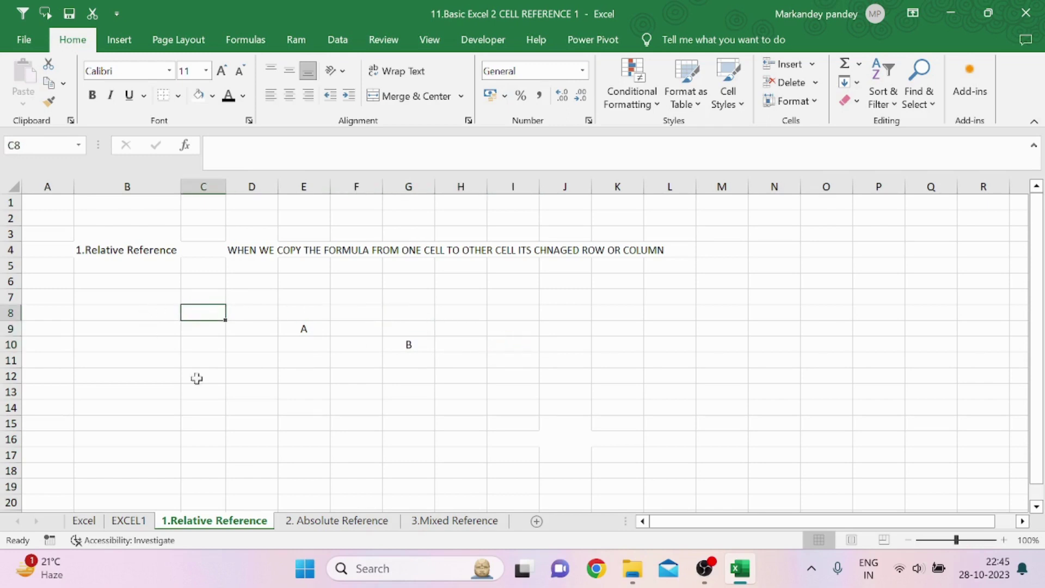
left_click(372, 405)
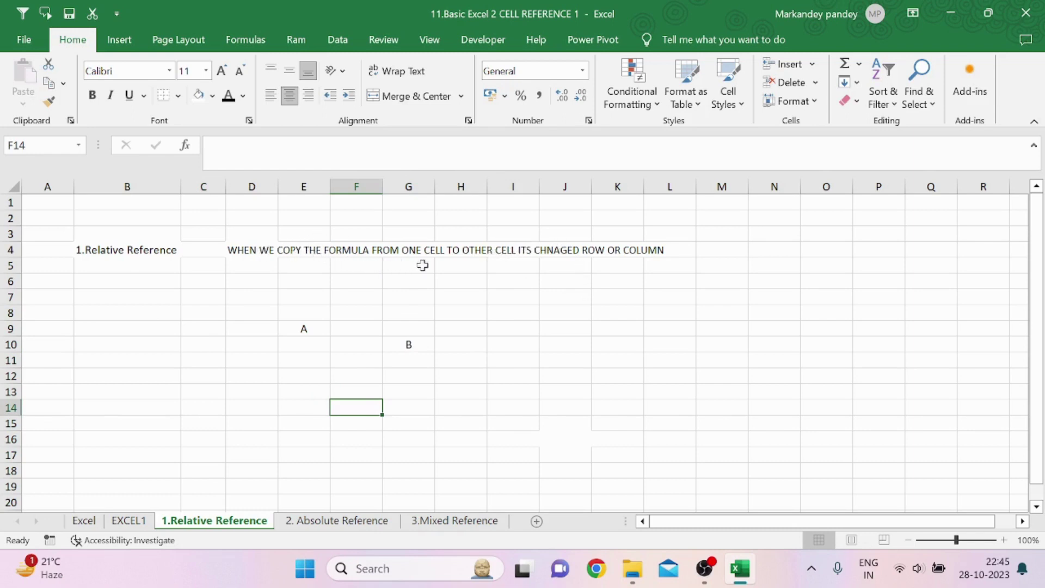
left_click(491, 311)
left_click(509, 328)
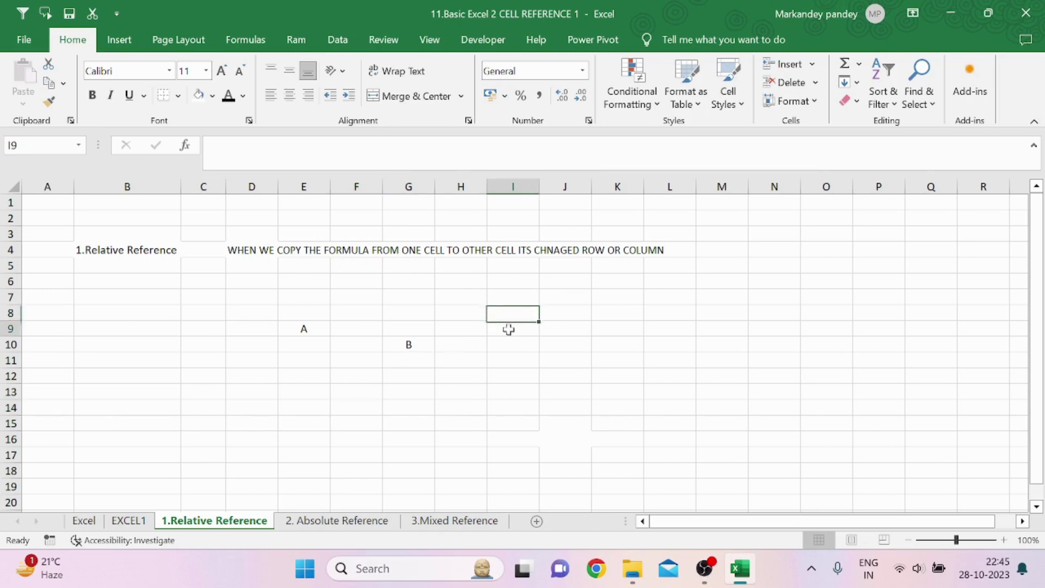
- Examine how column letters and row numbers form cell addresses, using cells I8, I9 and G12, rows 7 to 10 and columns B to D
left_click(522, 311)
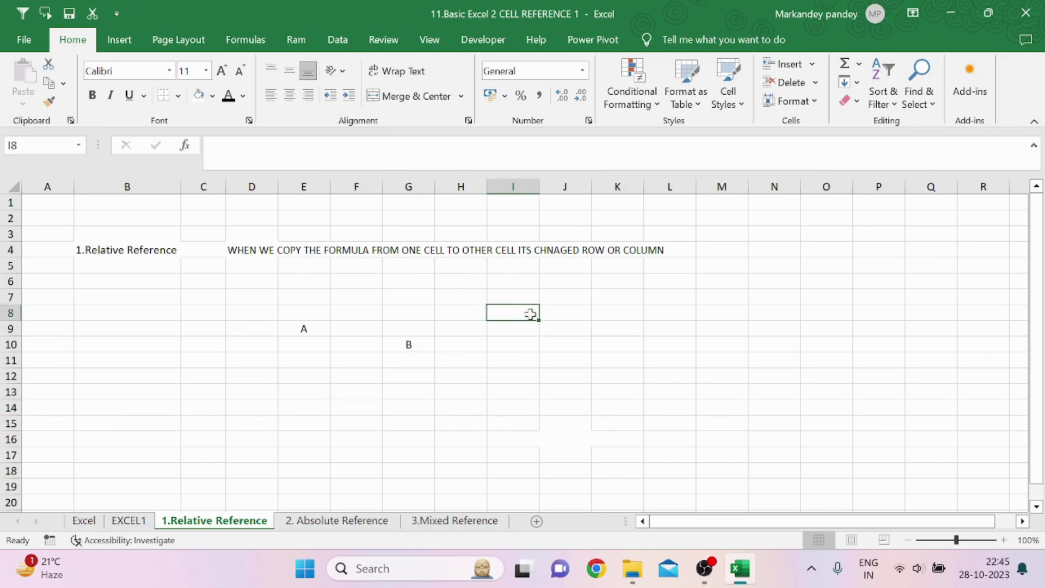
left_click(529, 329)
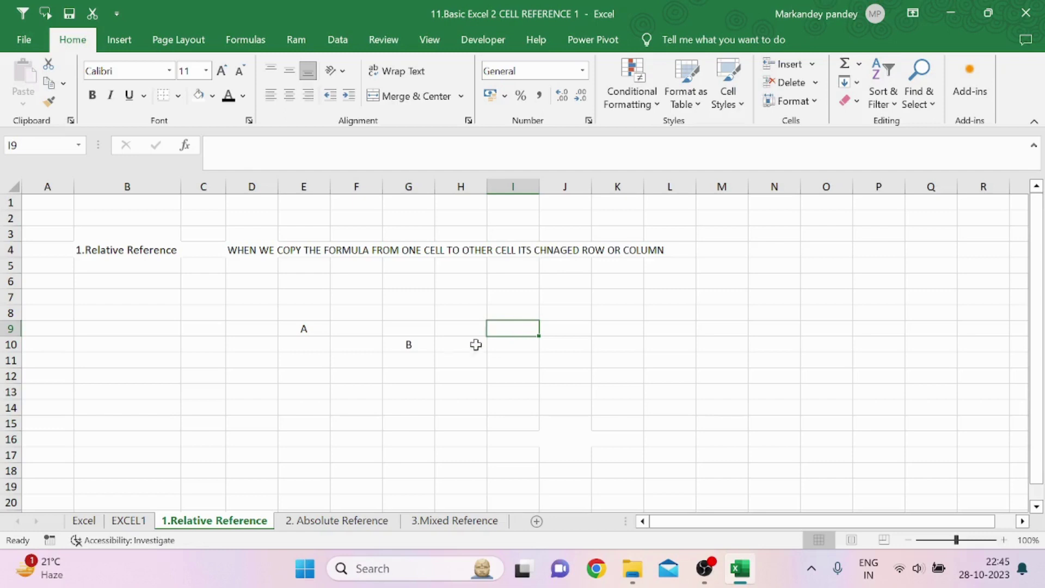
left_click(415, 375)
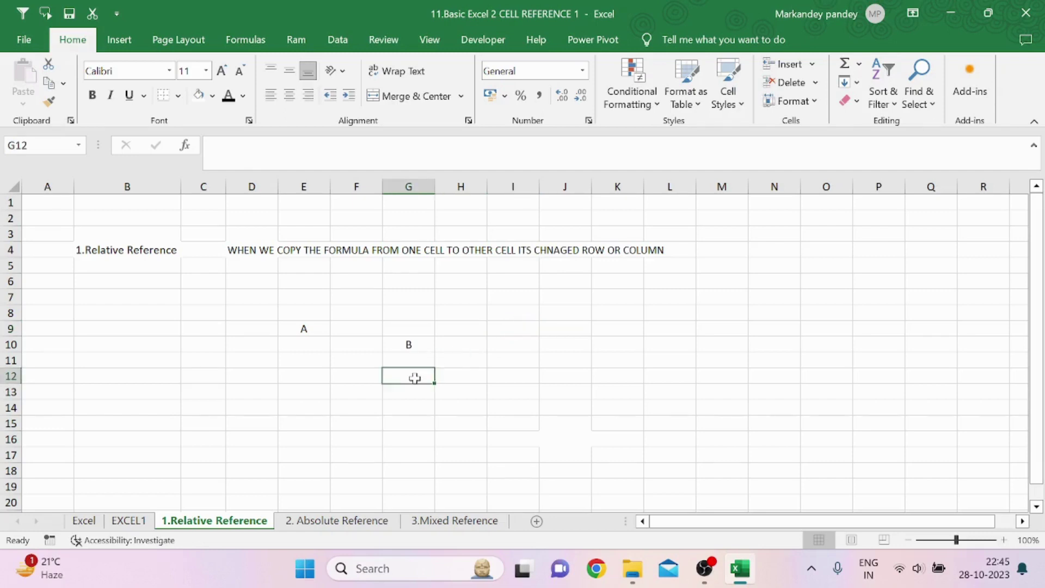
left_click(10, 297)
left_click(11, 312)
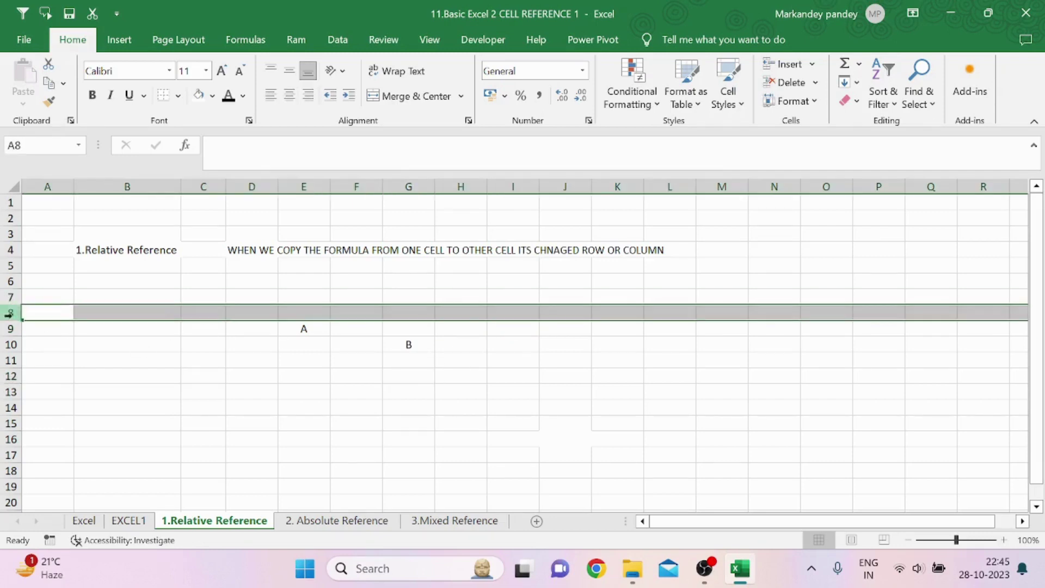
left_click(10, 328)
left_click(12, 344)
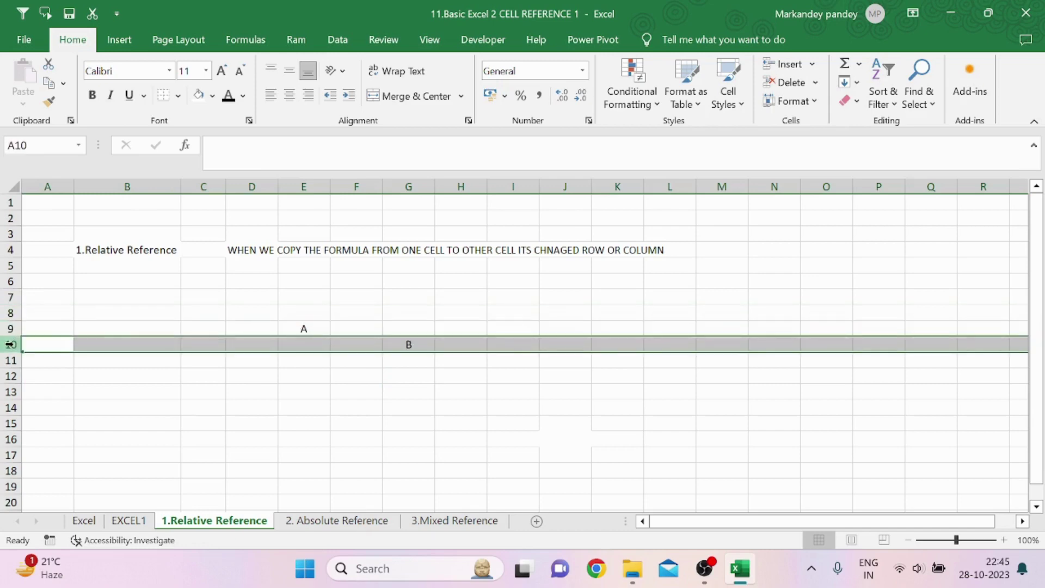
left_click(117, 343)
left_click(135, 185)
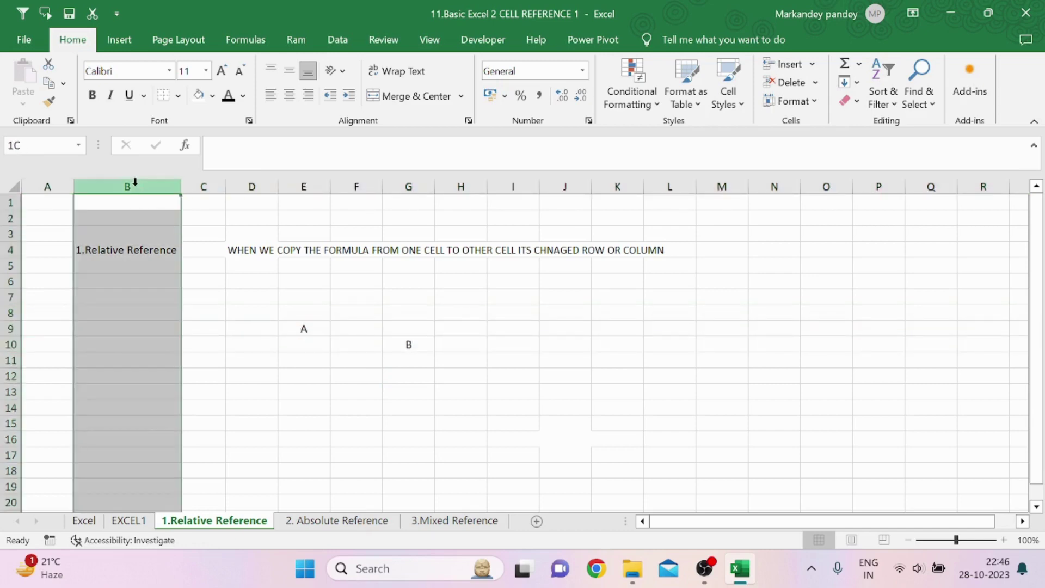
left_click(203, 185)
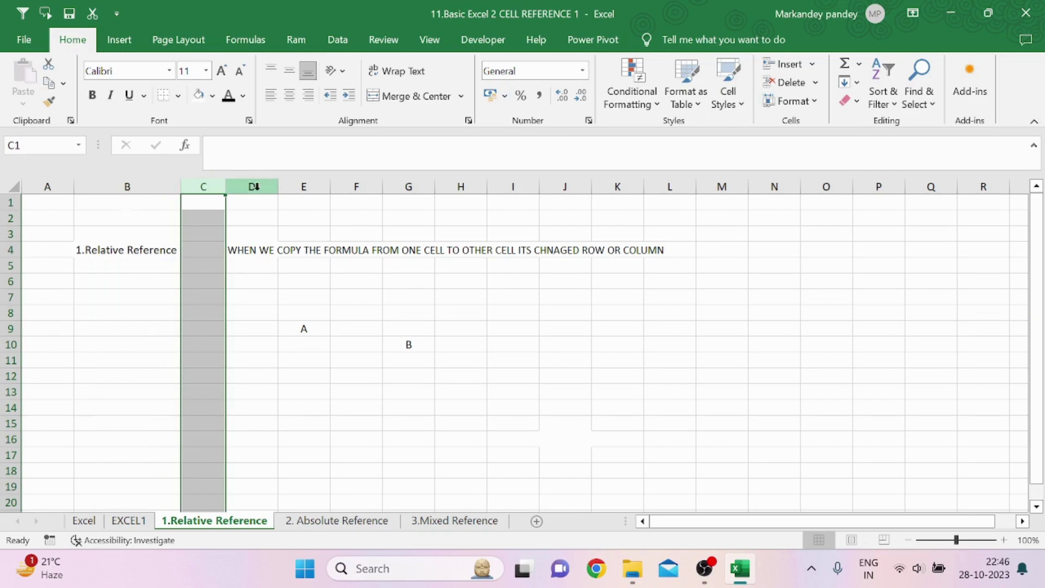
left_click(252, 185)
left_click(376, 328)
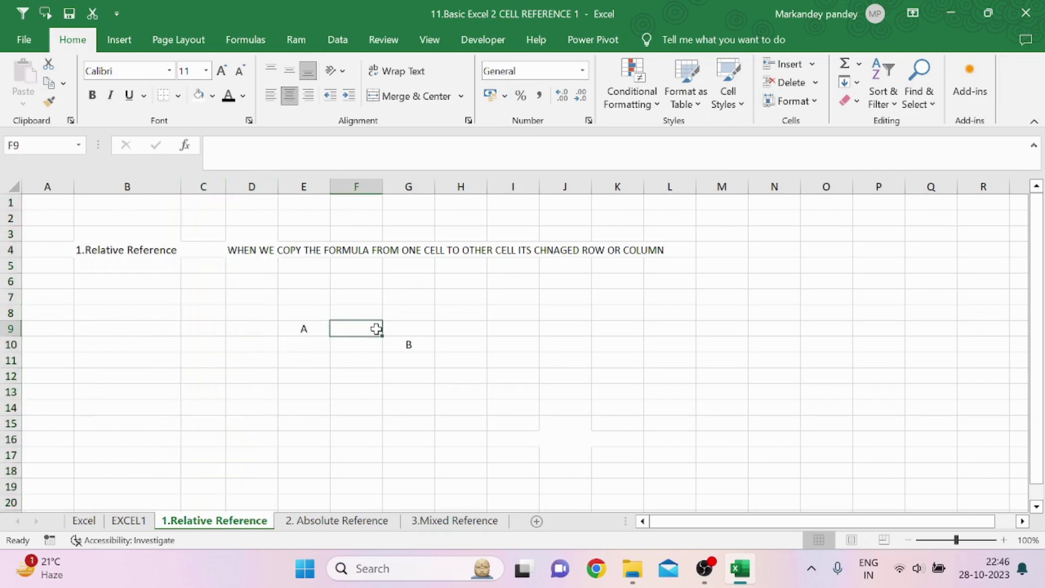
- Enter the sample number 4 in cell K9 and 9 in cell M12
left_click(628, 357)
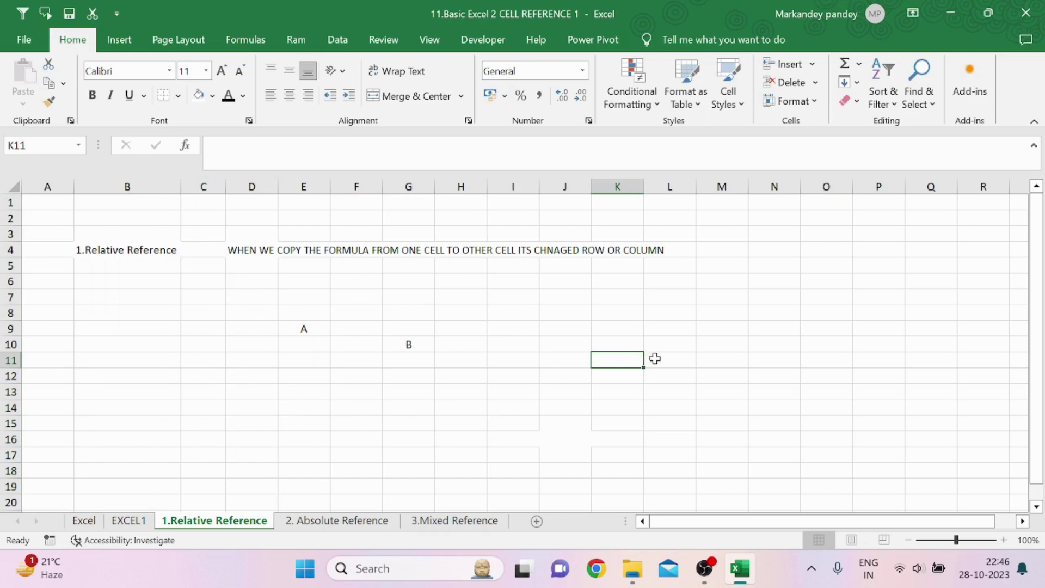
left_click(620, 329)
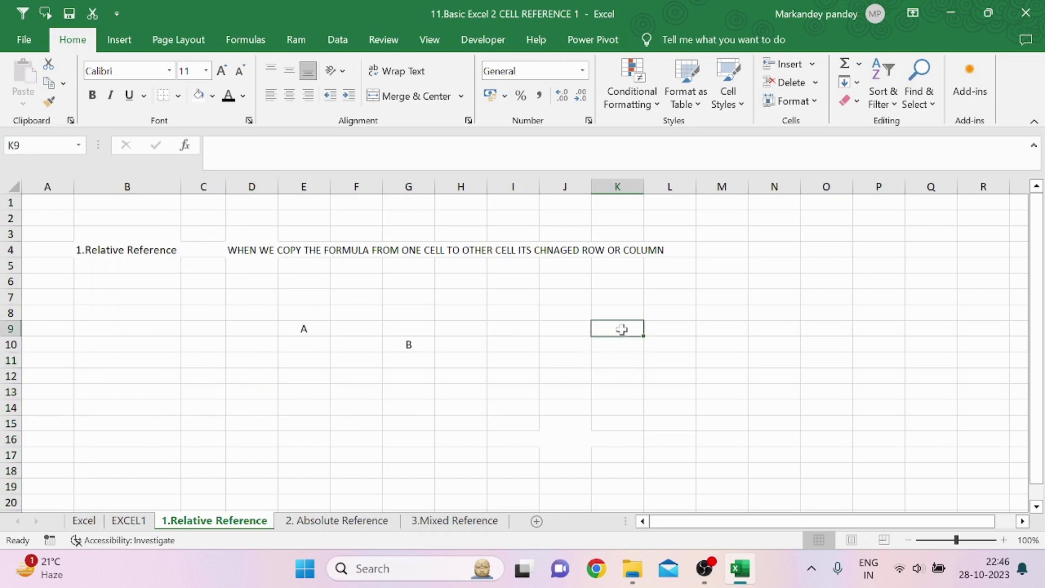
type("4")
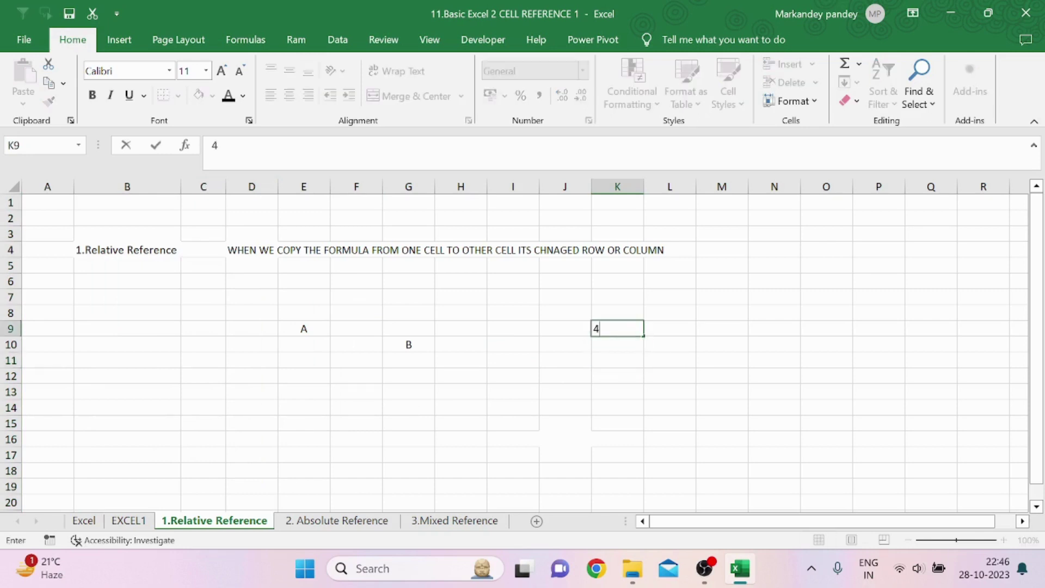
key("Left")
key("Left")
key("Left")
key("Right")
key("Right")
key("Right")
key("Right")
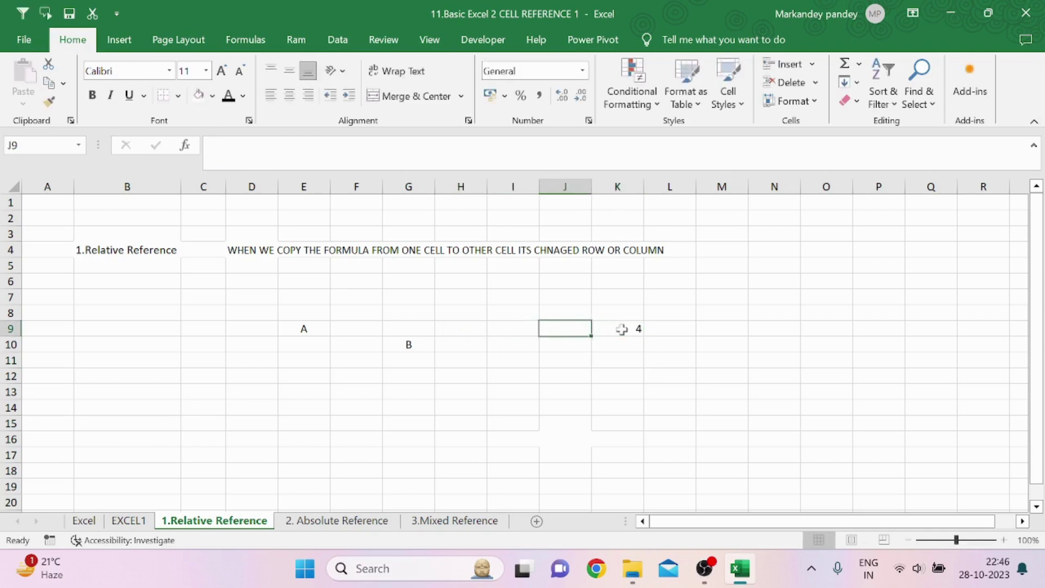
key("Down")
key("Down")
key("Down")
key("Right")
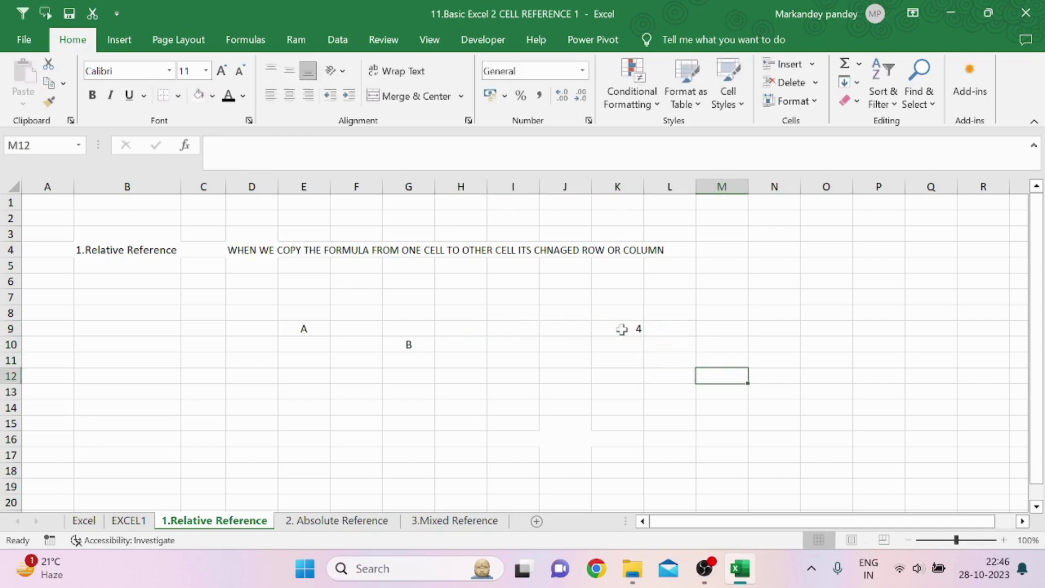
type("9")
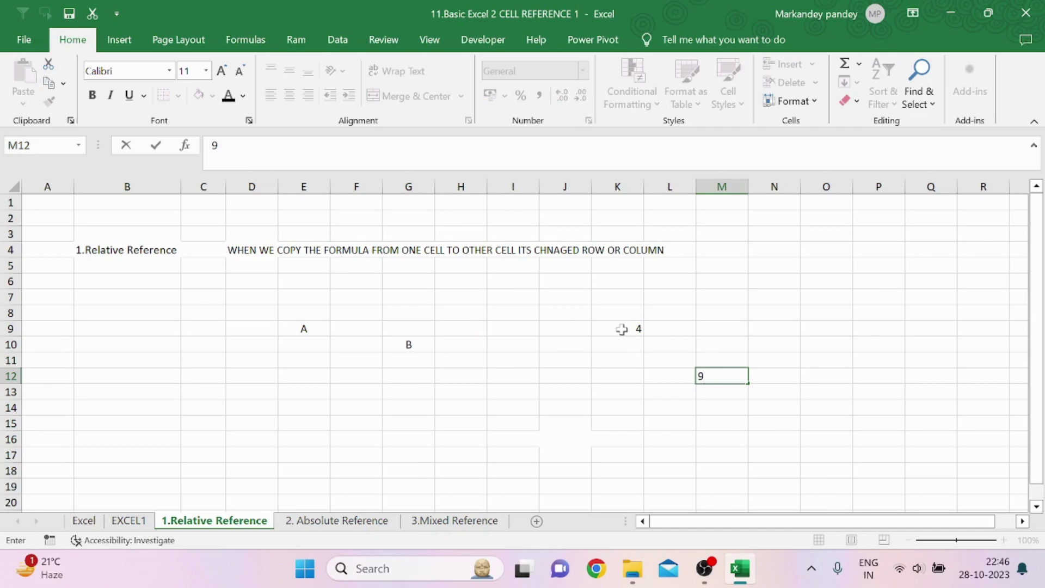
- Enter the hard-coded formula =4+9 in cell K13 and check it
left_click(594, 396)
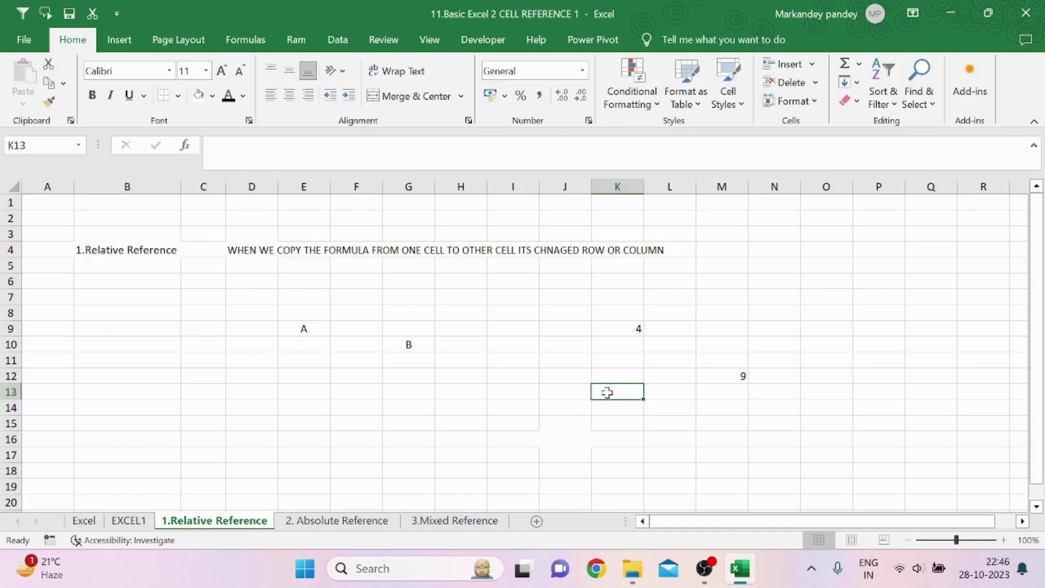
type("=4")
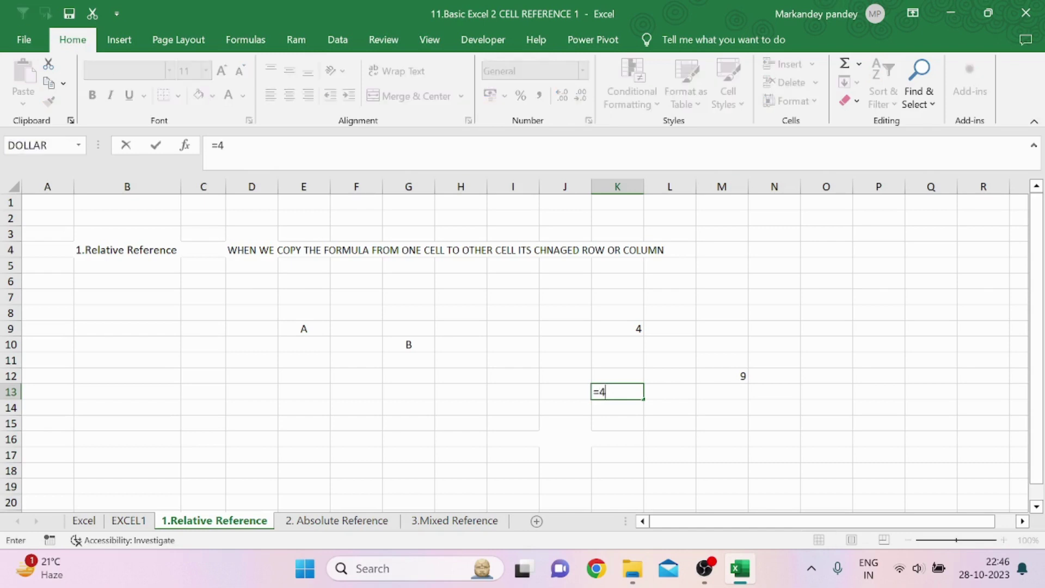
type("+9")
key("Return")
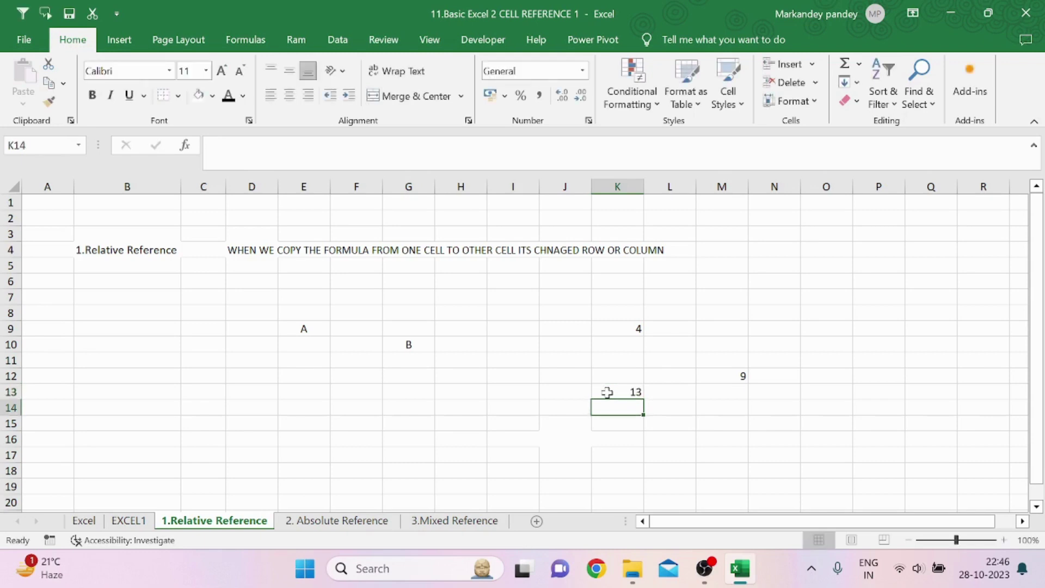
left_click(613, 391)
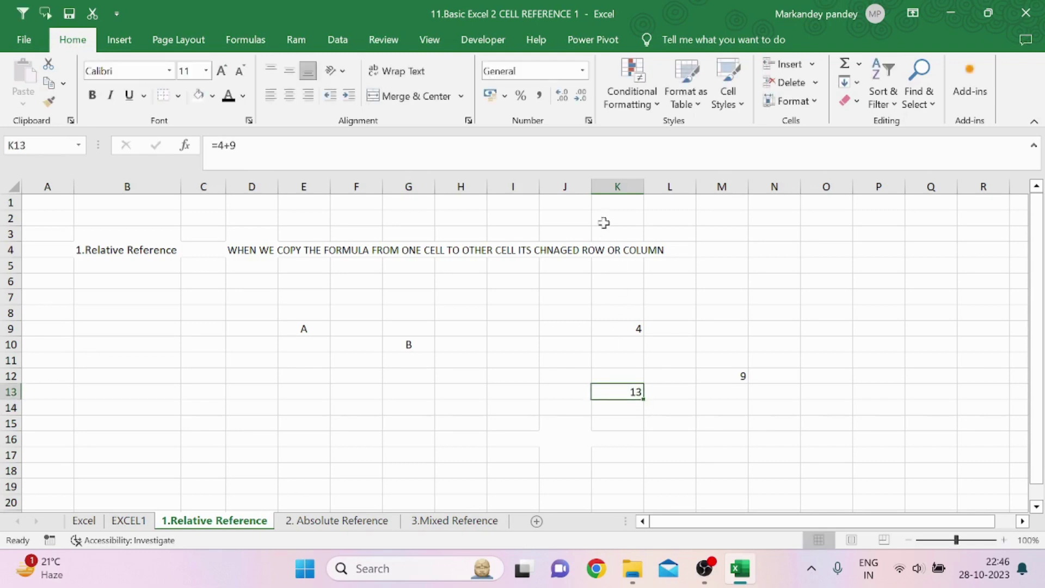
- Center the contents of column K horizontally
left_click(613, 187)
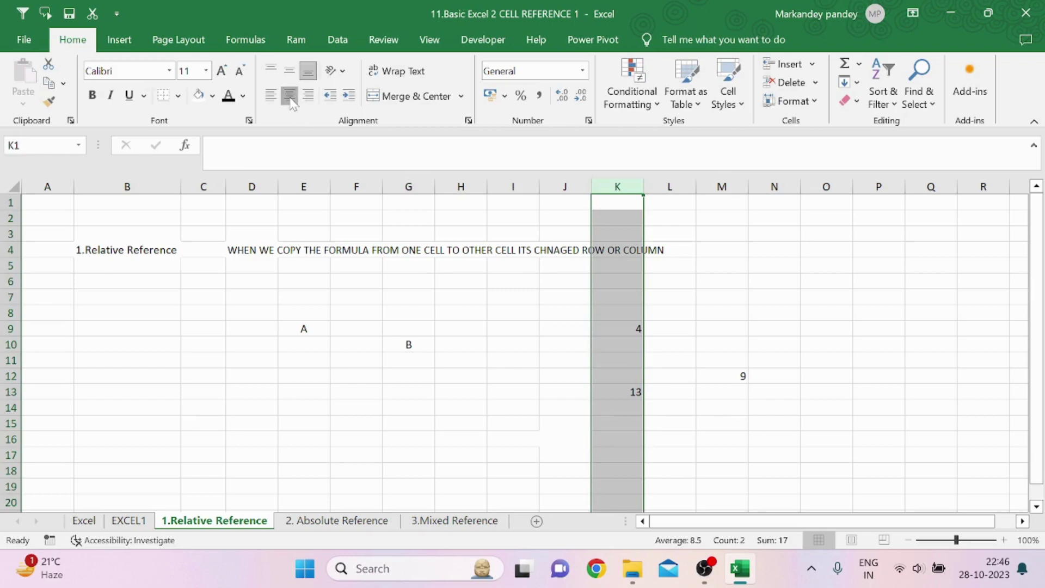
left_click(289, 95)
left_click(614, 356)
- Change the number in K9 to 9 and check whether the hard-coded sum in K13 responds
left_click(624, 332)
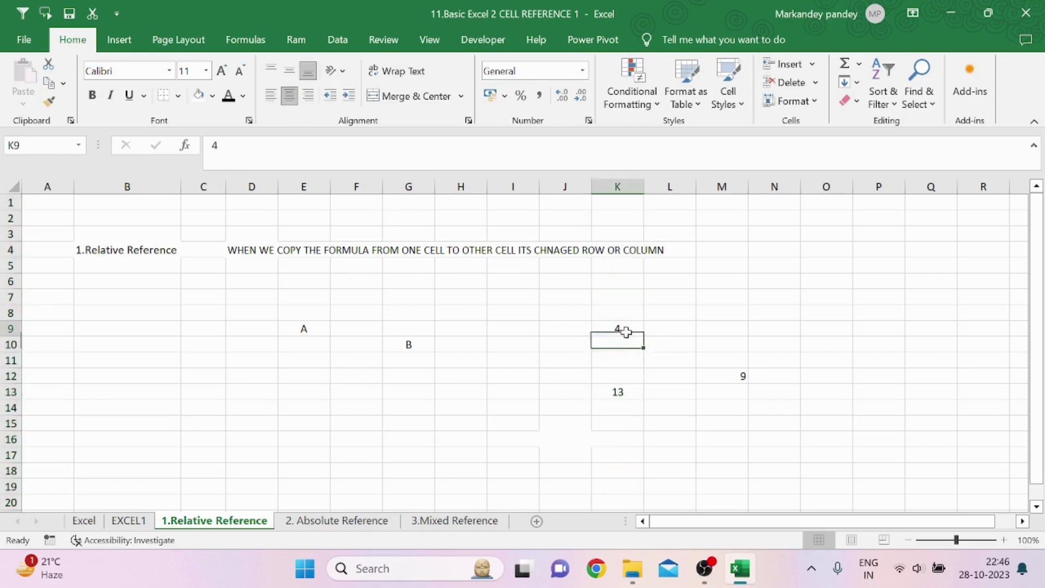
left_click(729, 377)
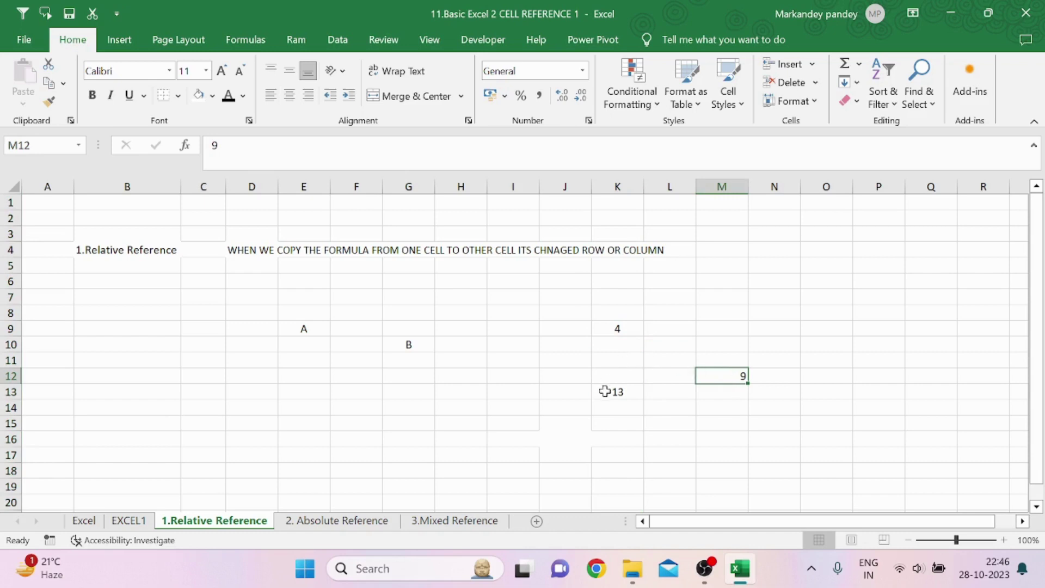
left_click(606, 390)
left_click(615, 327)
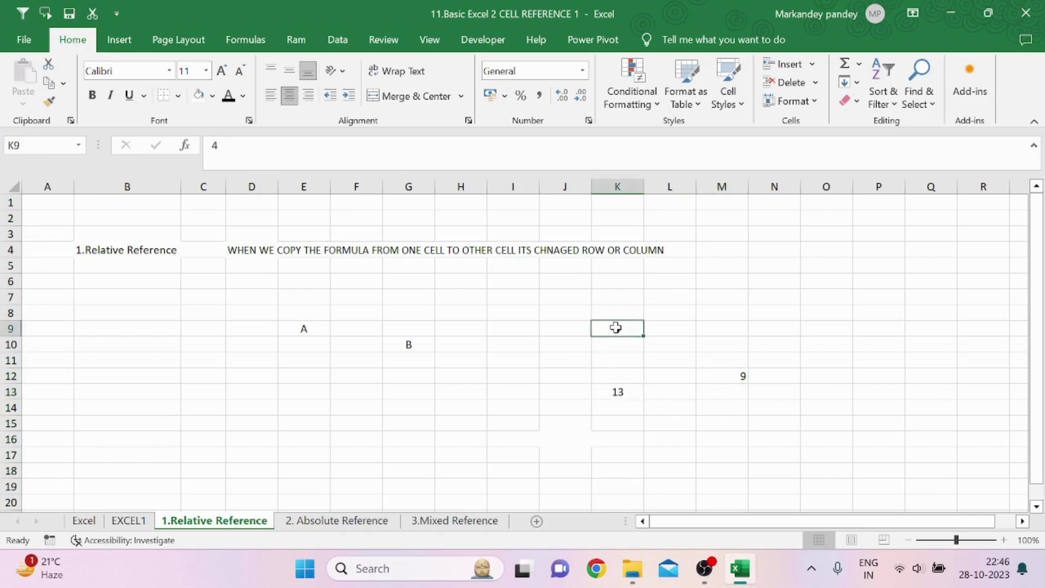
type("9")
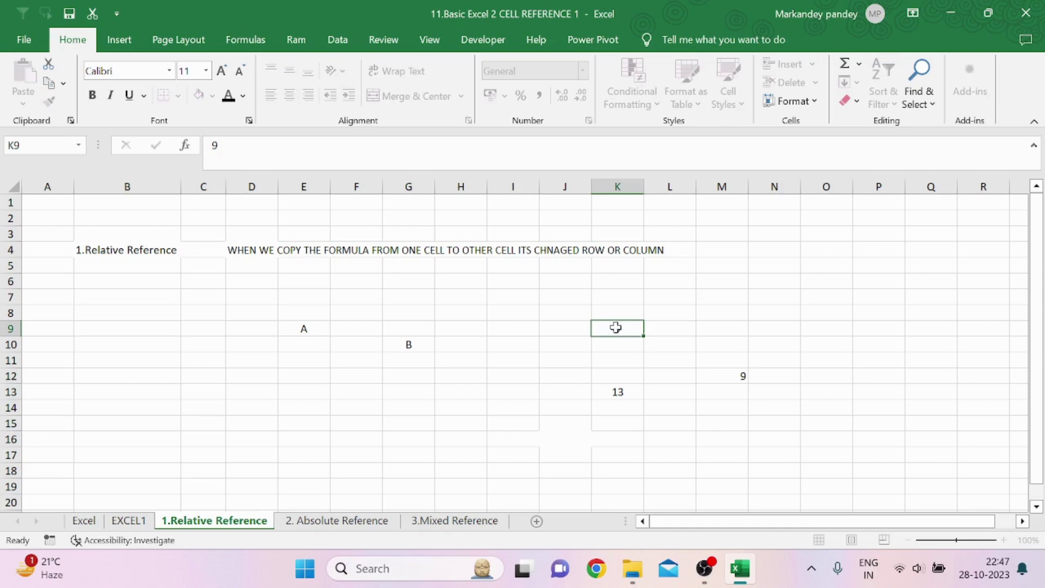
key("Return")
left_click(616, 389)
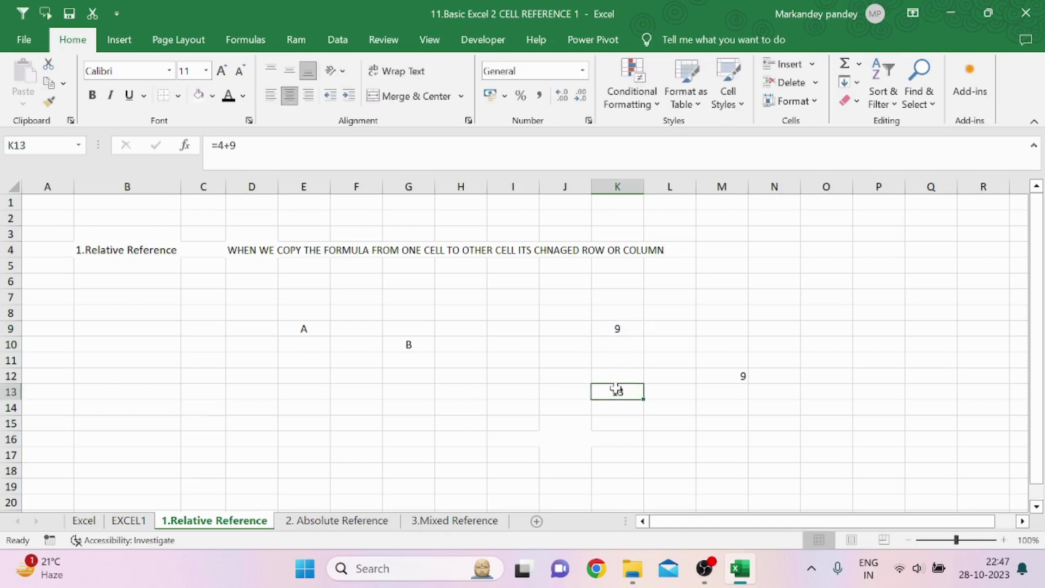
left_click(621, 329)
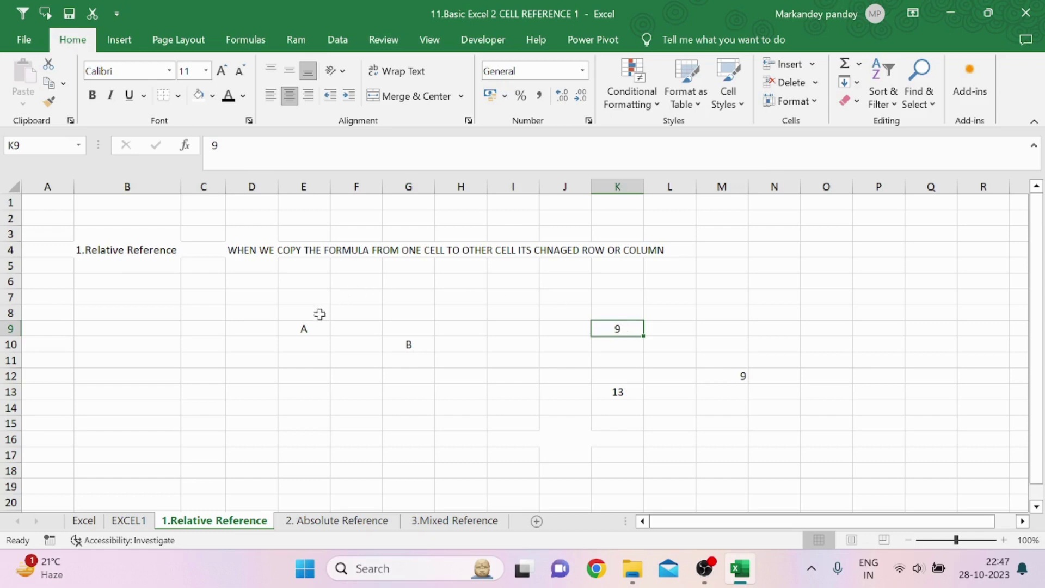
left_click(306, 325)
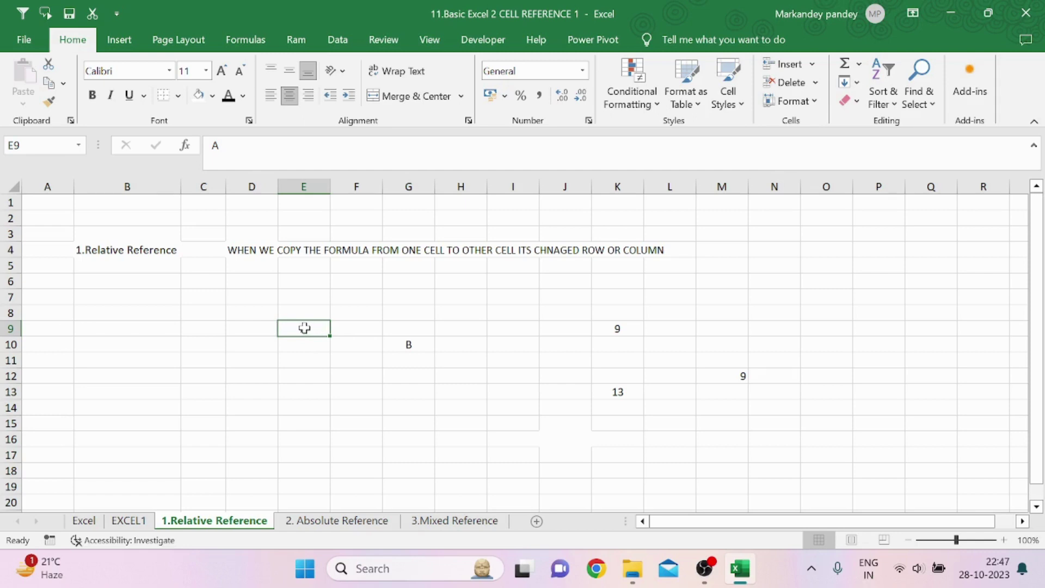
- Replace the hard-coded sum in K13 with the cell-reference formula =K9+M12
left_click(612, 393)
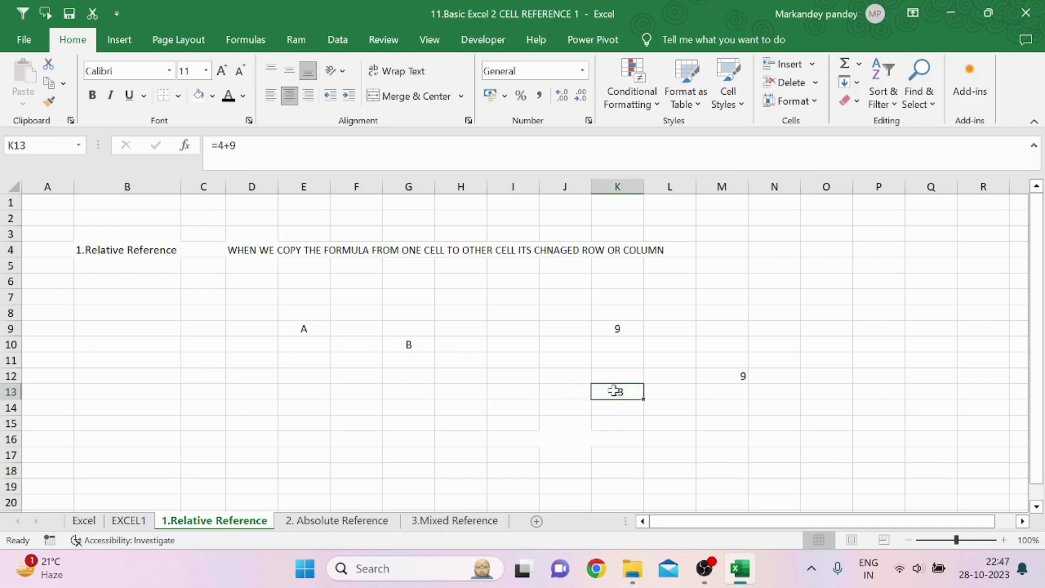
type("=")
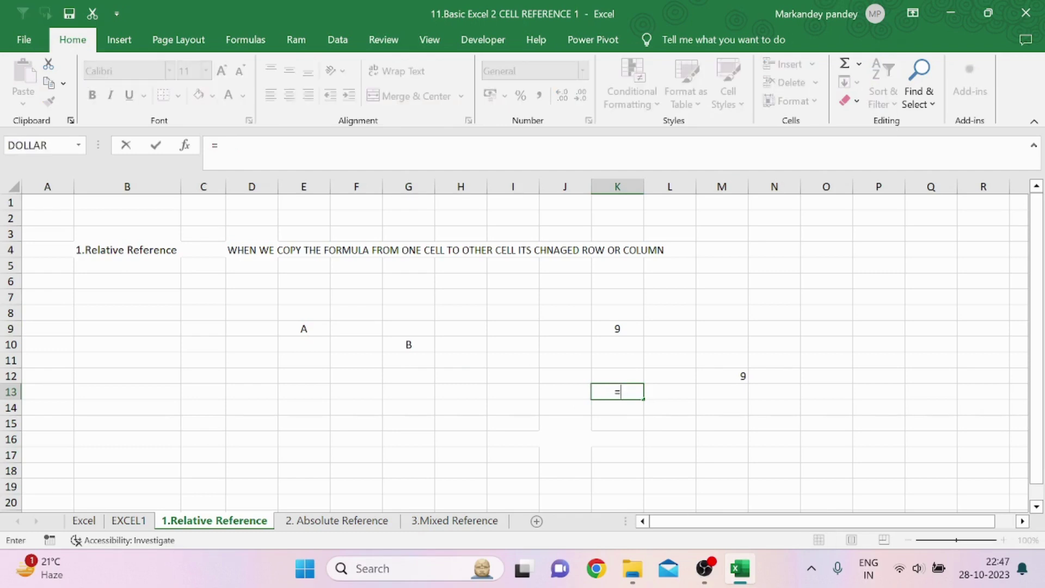
left_click(621, 329)
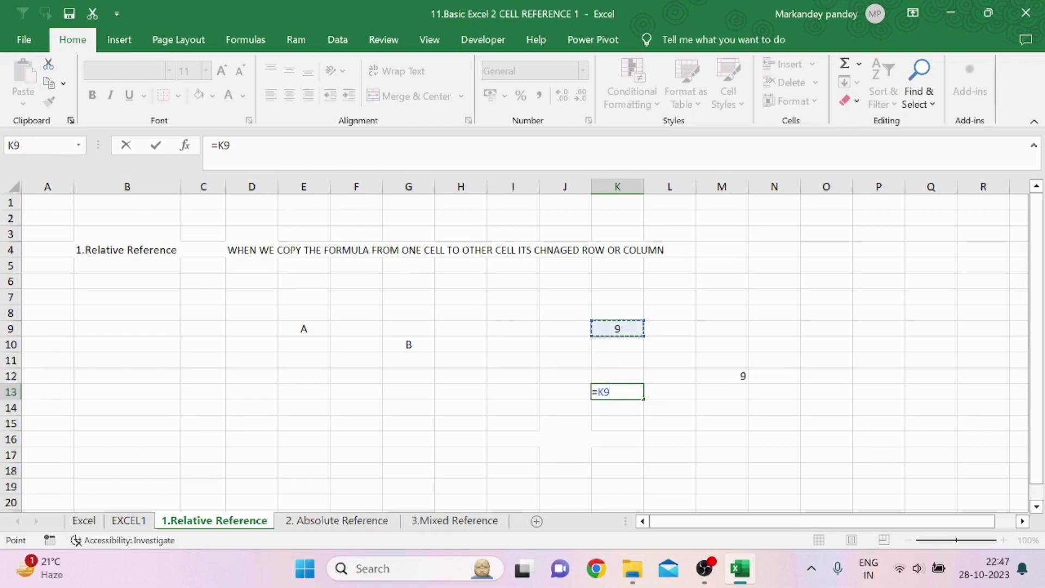
type("+")
left_click(721, 375)
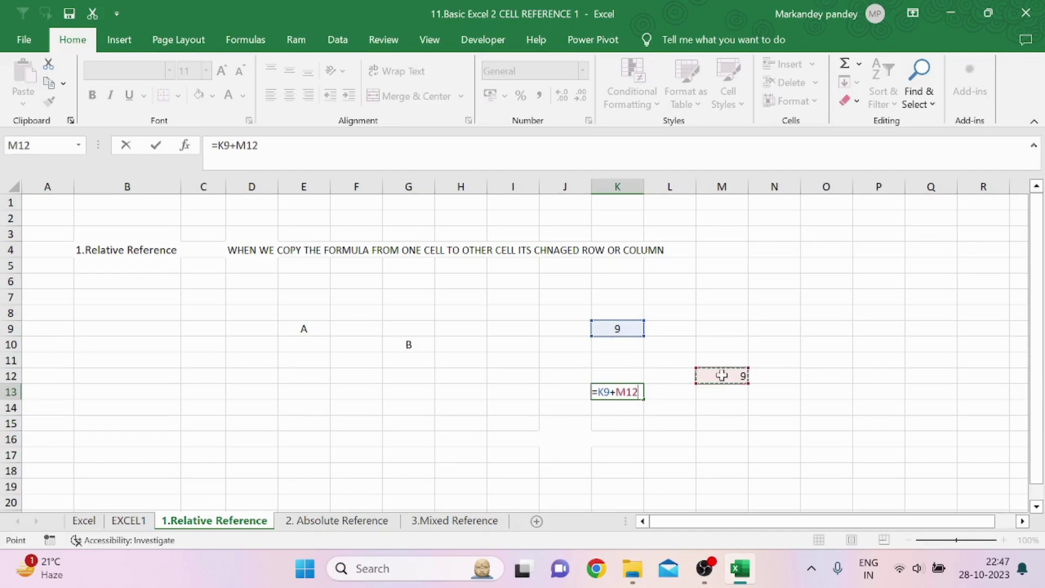
key("Return")
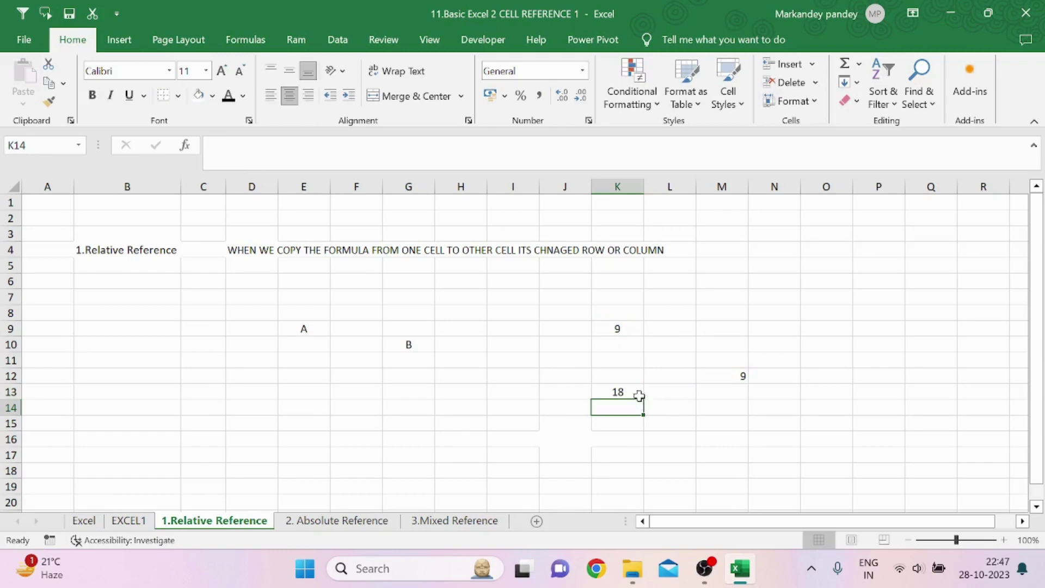
- Enter the hard-coded formula =9+9 in K12, directly above the reference-based sum, for comparison
left_click(616, 373)
type("=")
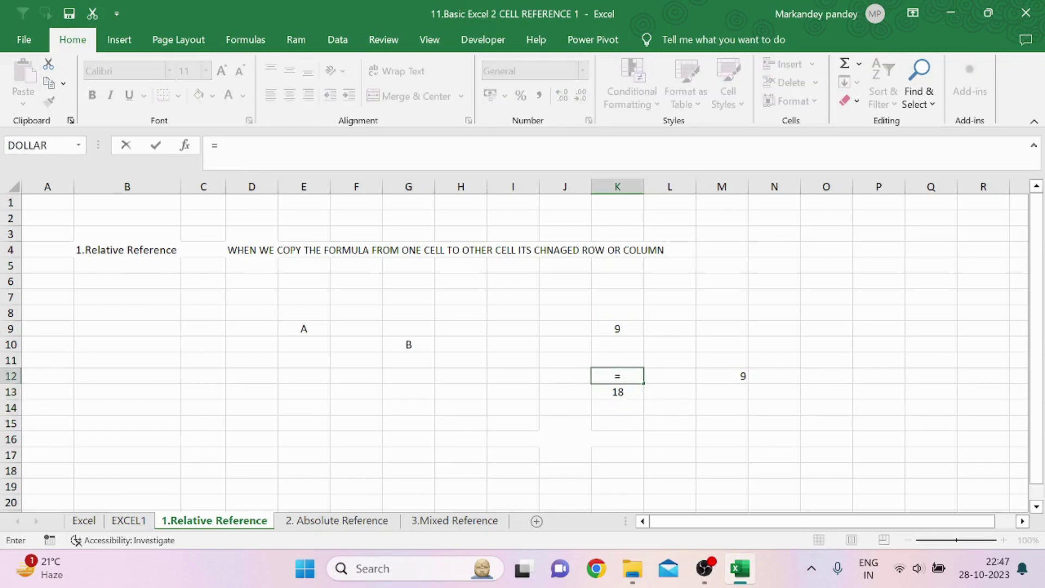
type("9+9")
key("Return")
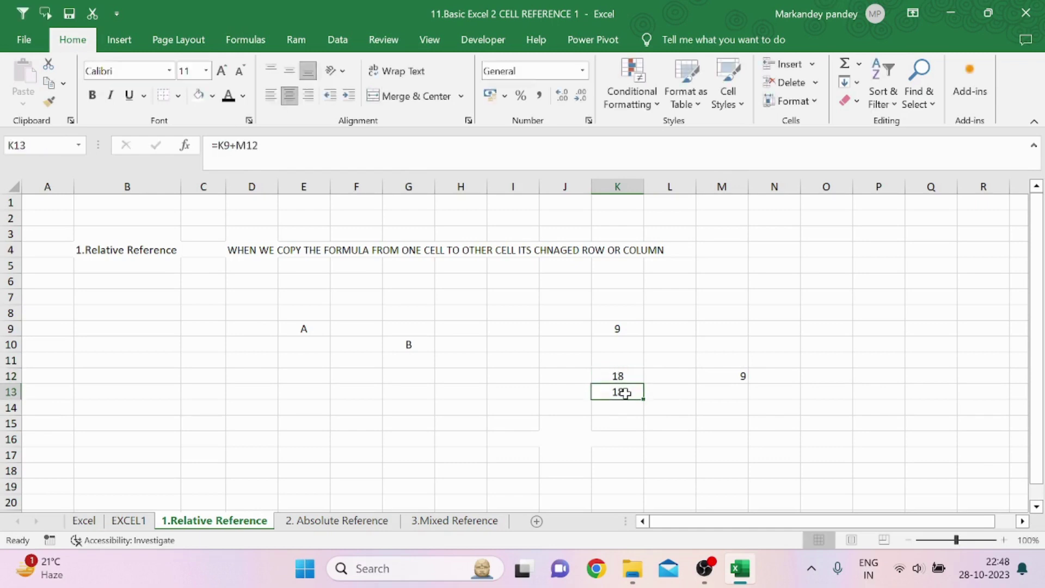
- Change the number in K9 to 10 and compare how the hard-coded sum in K12 and the reference formula in K13 respond
left_click(618, 328)
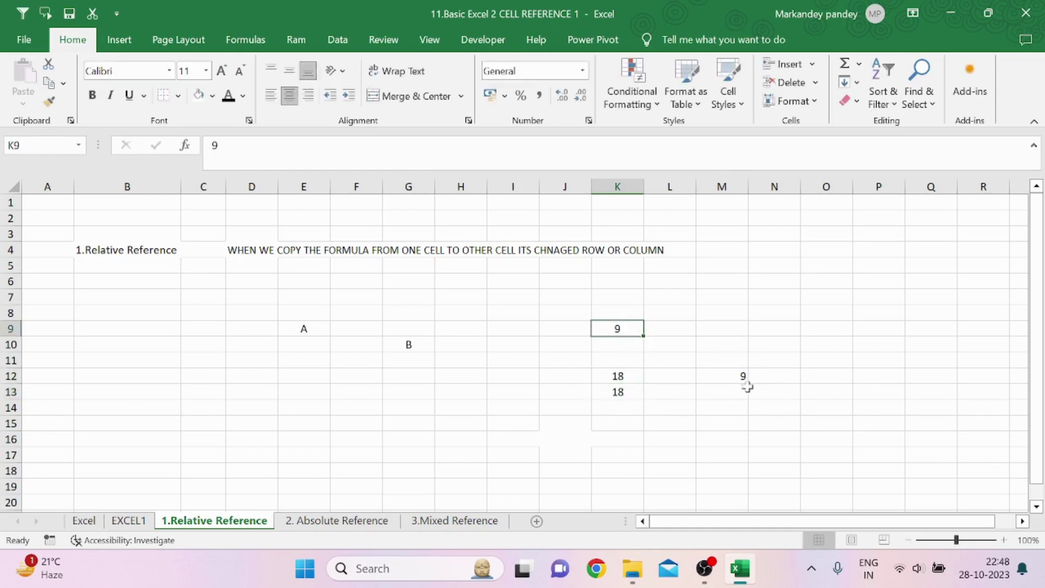
left_click(735, 377)
left_click(614, 328)
type("10")
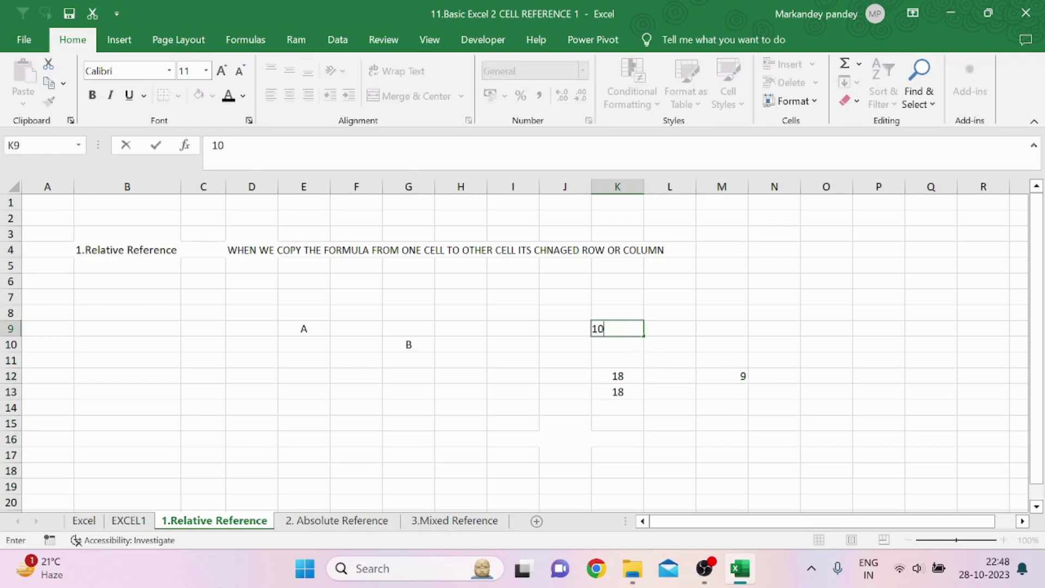
key("Return")
left_click(698, 376)
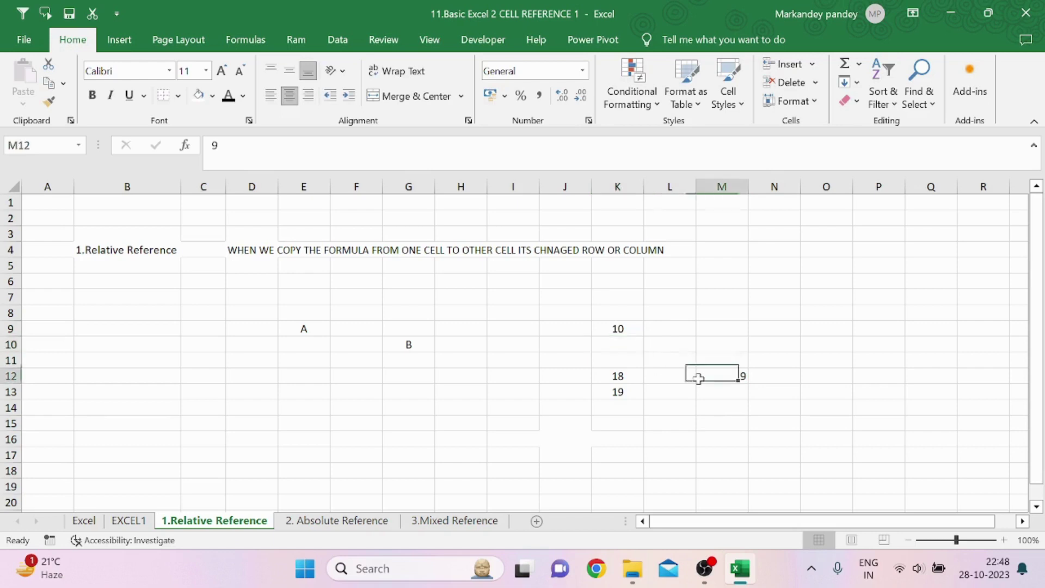
left_click(622, 391)
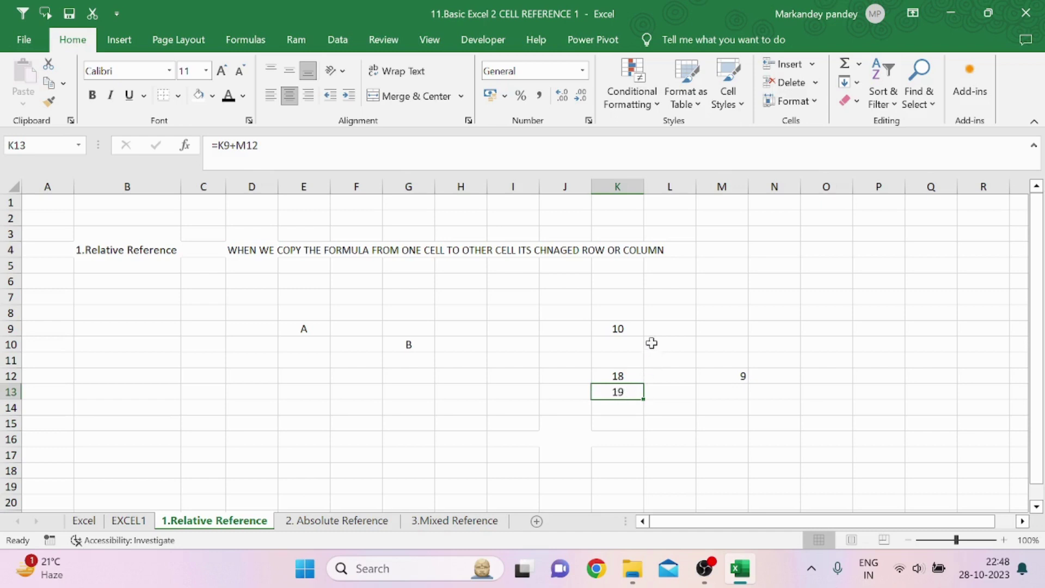
left_click(619, 373)
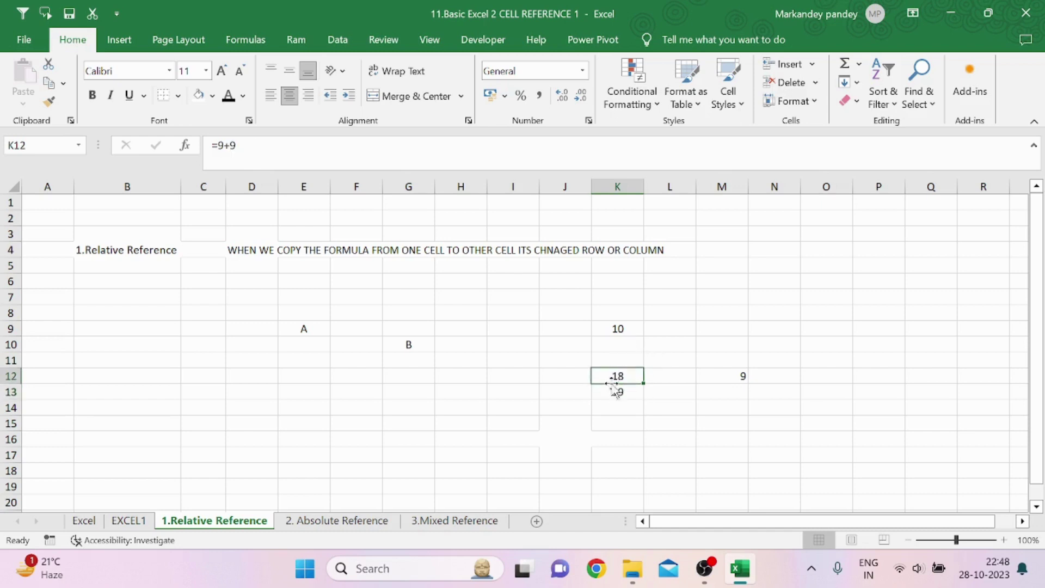
left_click(614, 391)
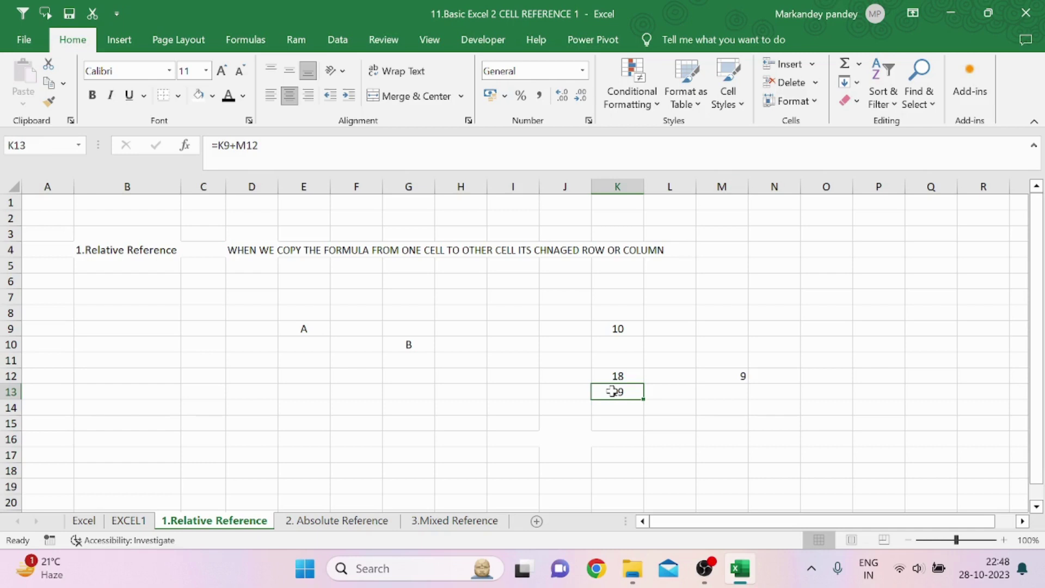
left_click(688, 392)
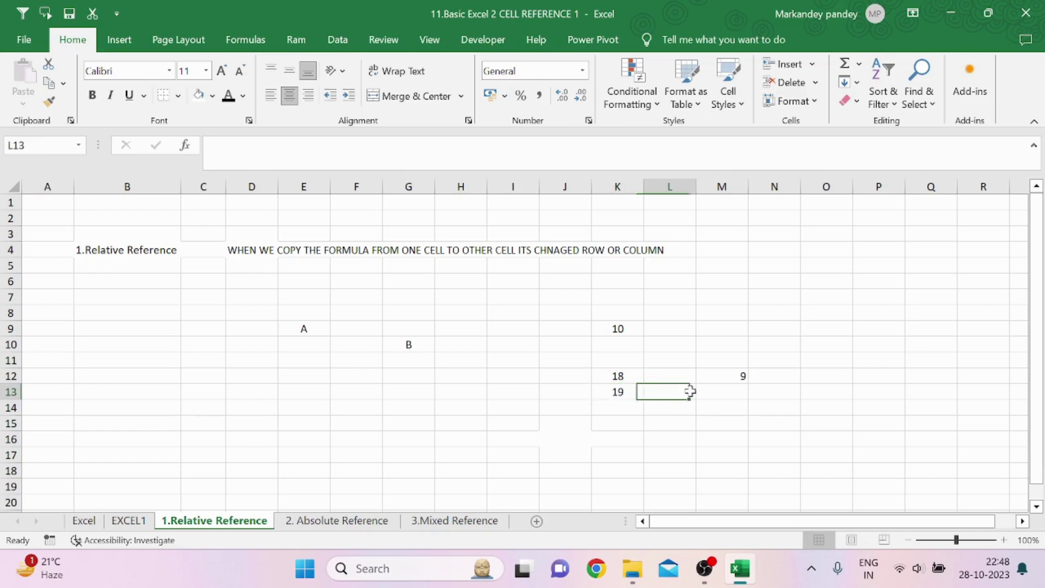
left_click(623, 392)
- Delete the hard-coded sum from K12
left_click(616, 377)
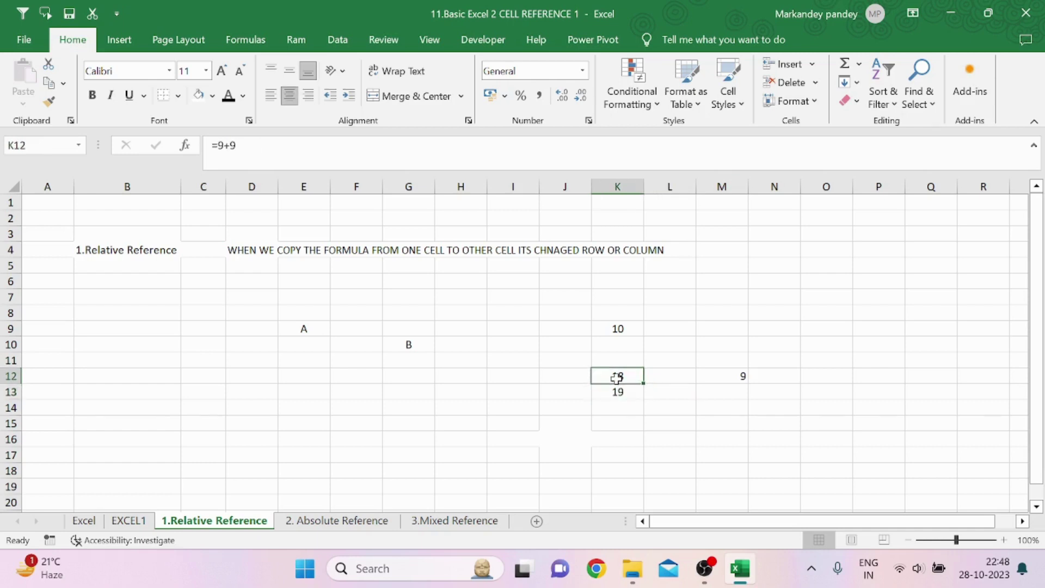
key("Delete")
left_click(614, 409)
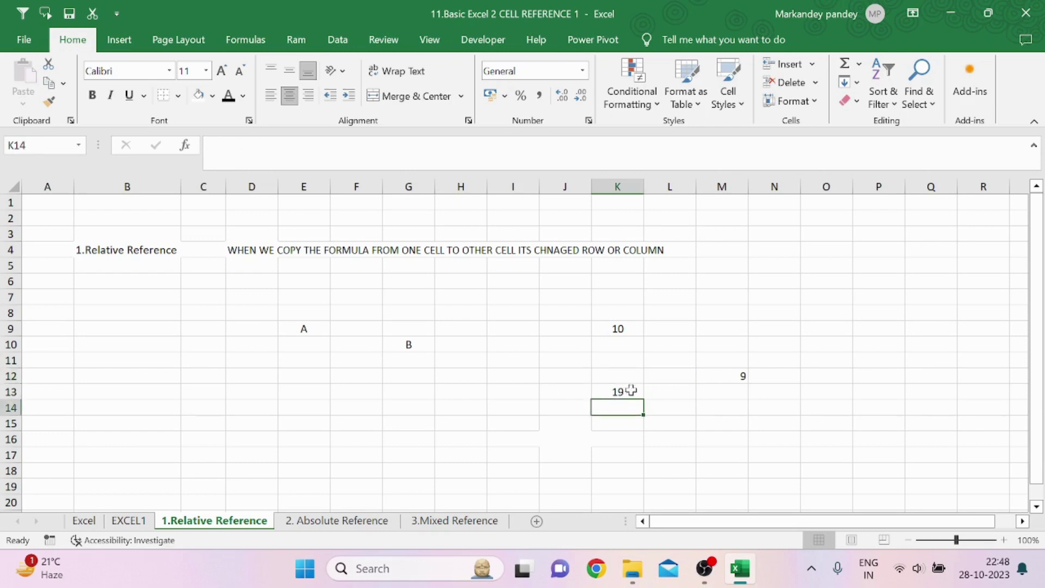
- Copy the formula from K13 into K14, the cell directly below, and clear the pasted copy again
left_click(627, 388)
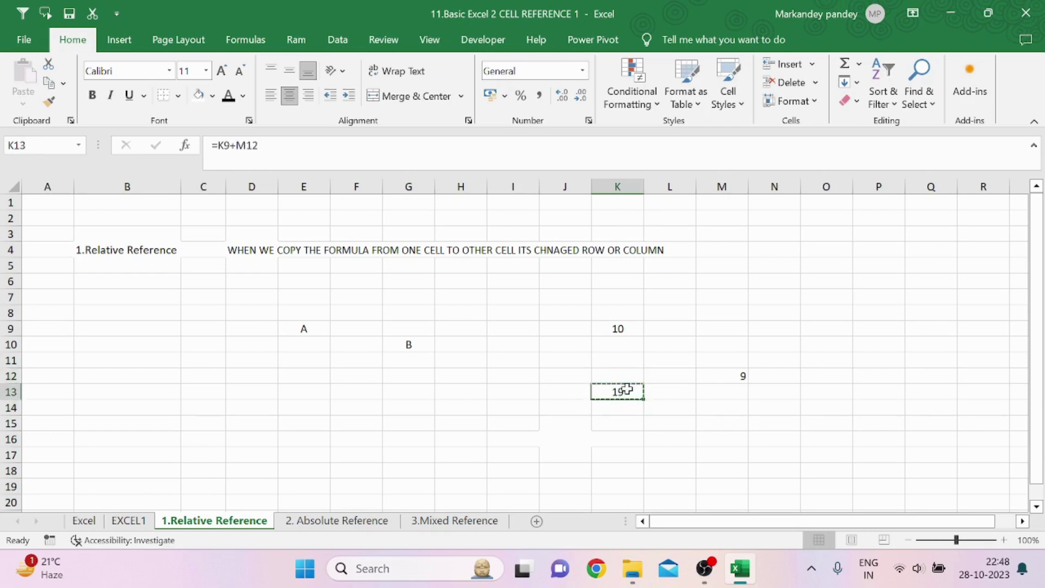
key("ctrl+c")
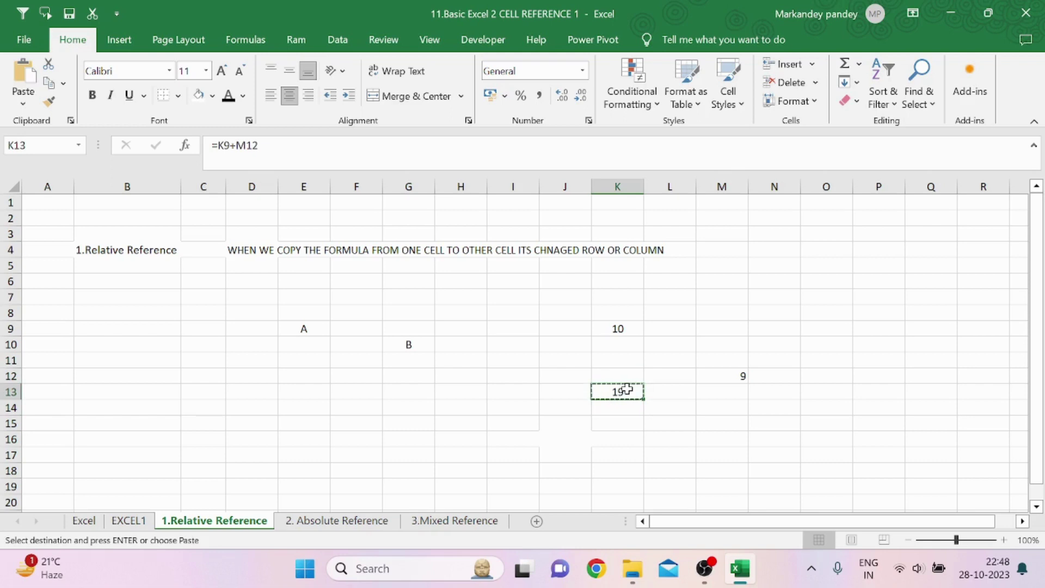
left_click(619, 421)
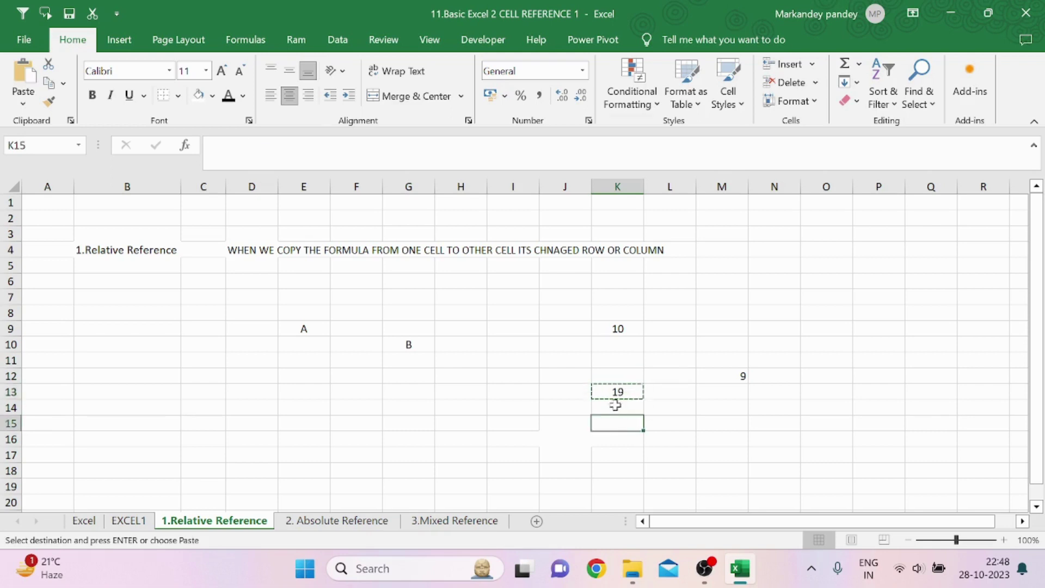
left_click(614, 405)
key("ctrl+v")
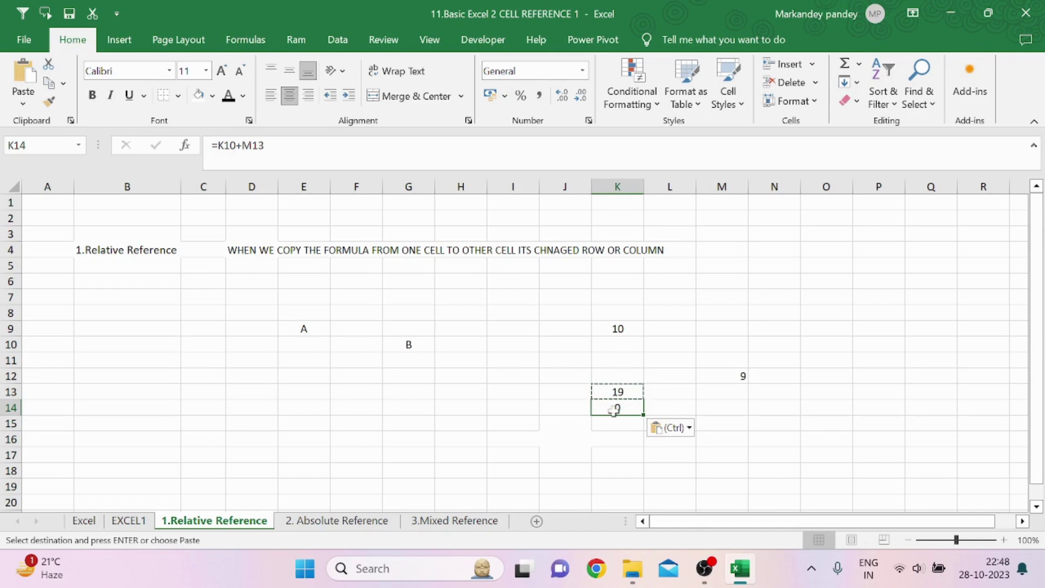
key("Delete")
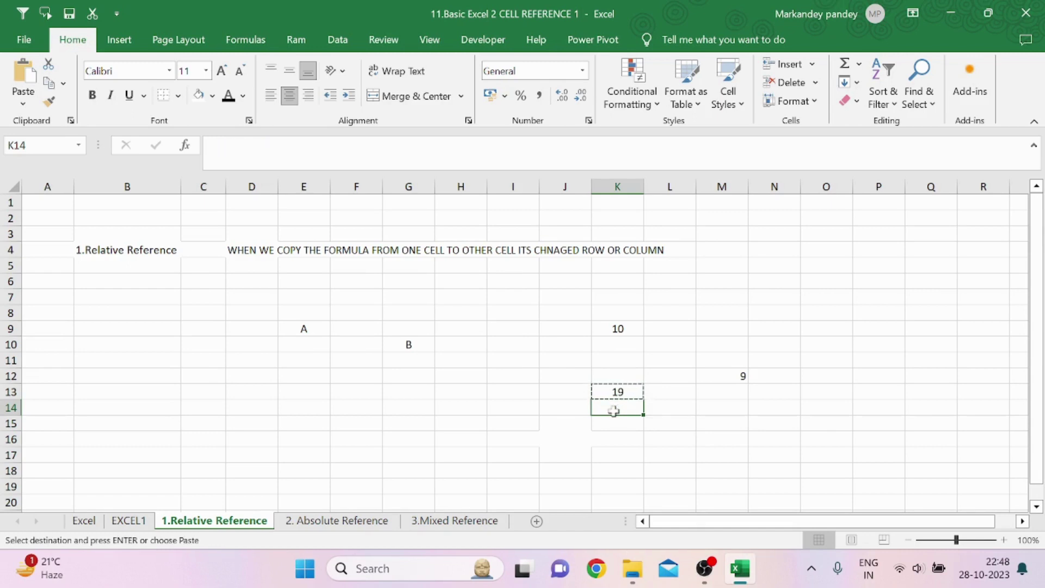
- Paste the copied K13 formula into K14 again and check which cells the pasted formula refers to
left_click(617, 392)
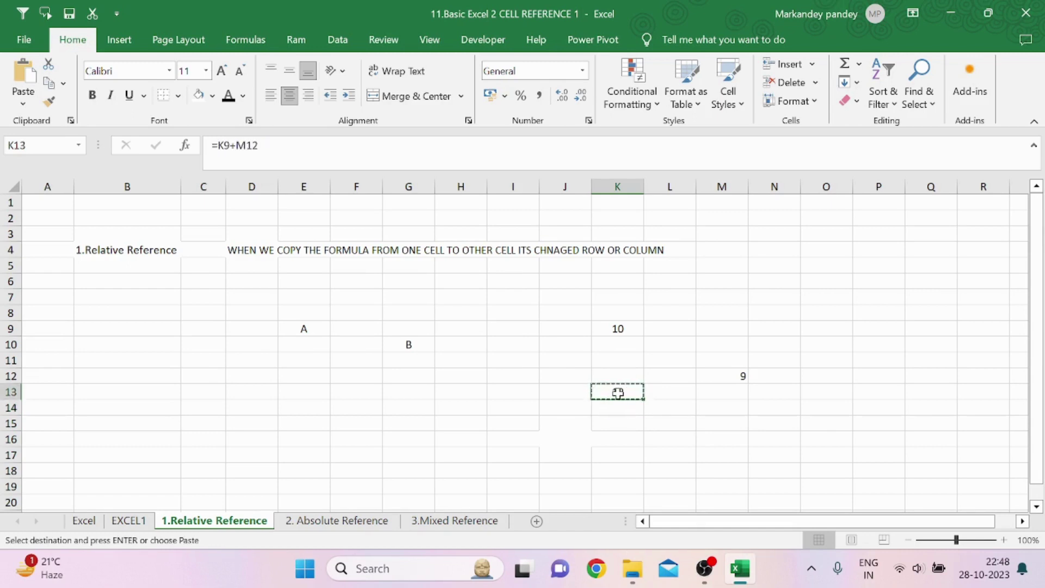
left_click(621, 406)
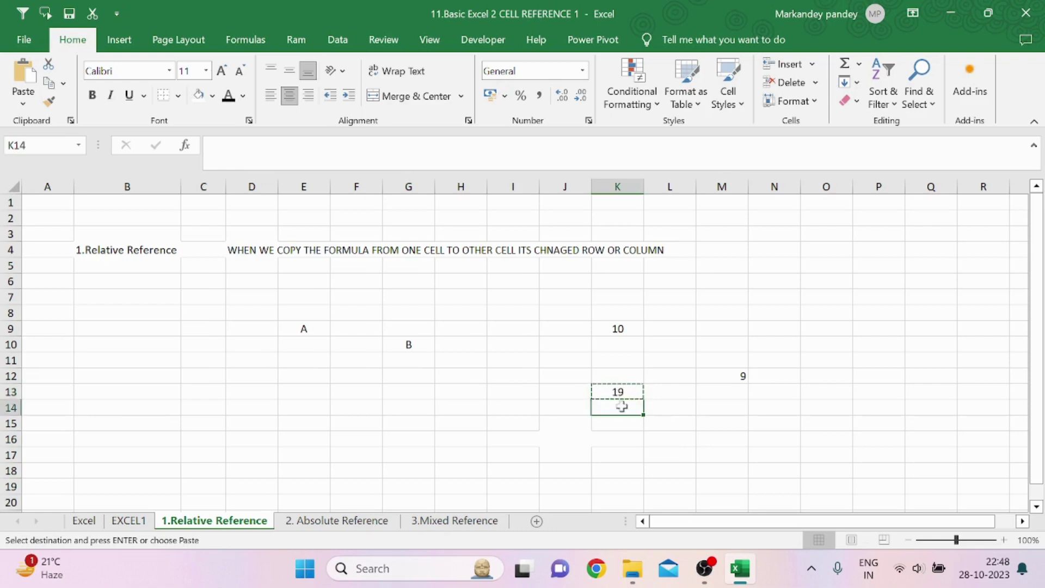
key("ctrl+v")
left_click(658, 409)
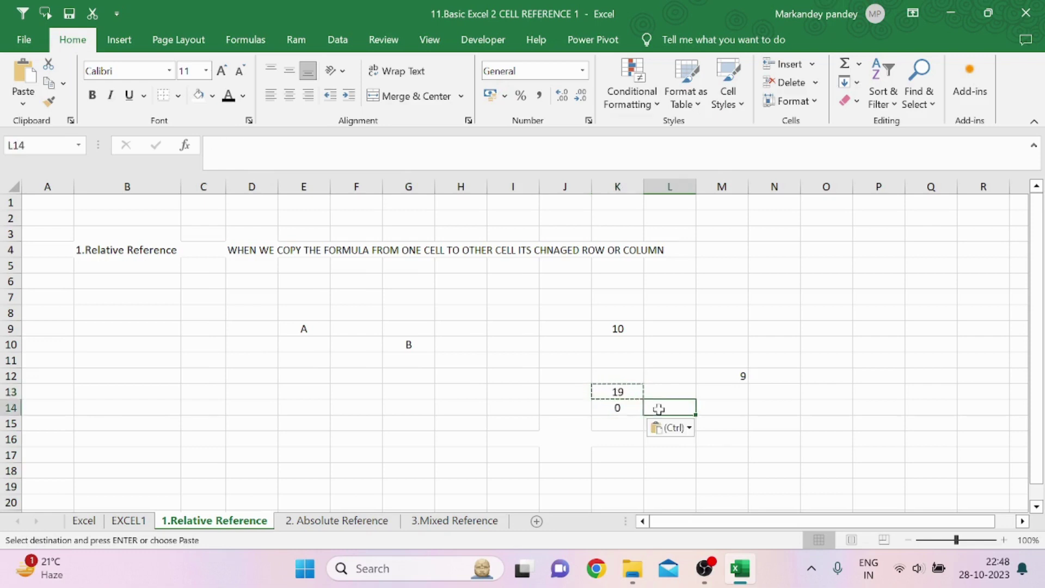
left_click(622, 409)
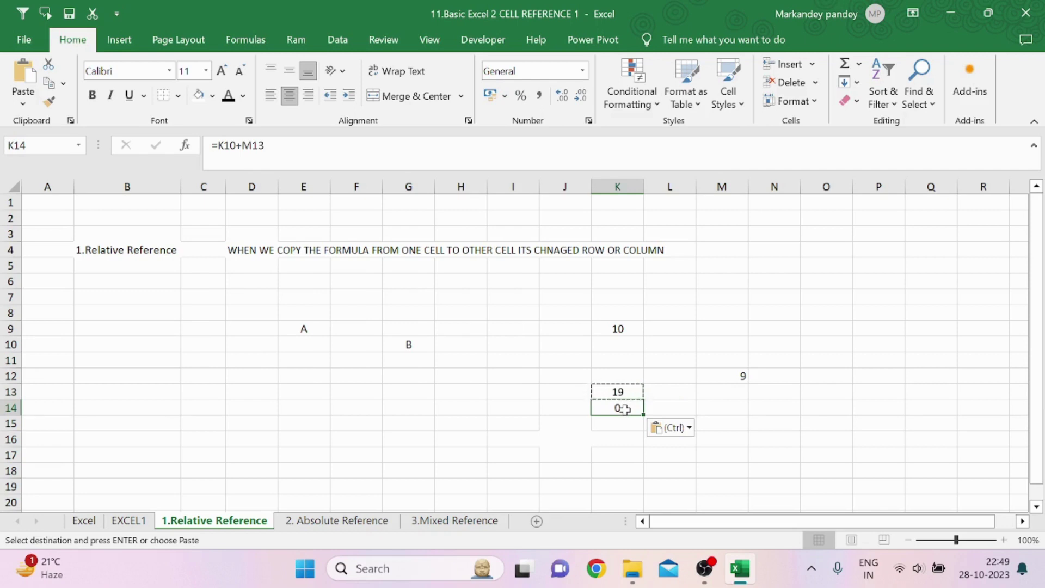
double_click(623, 408)
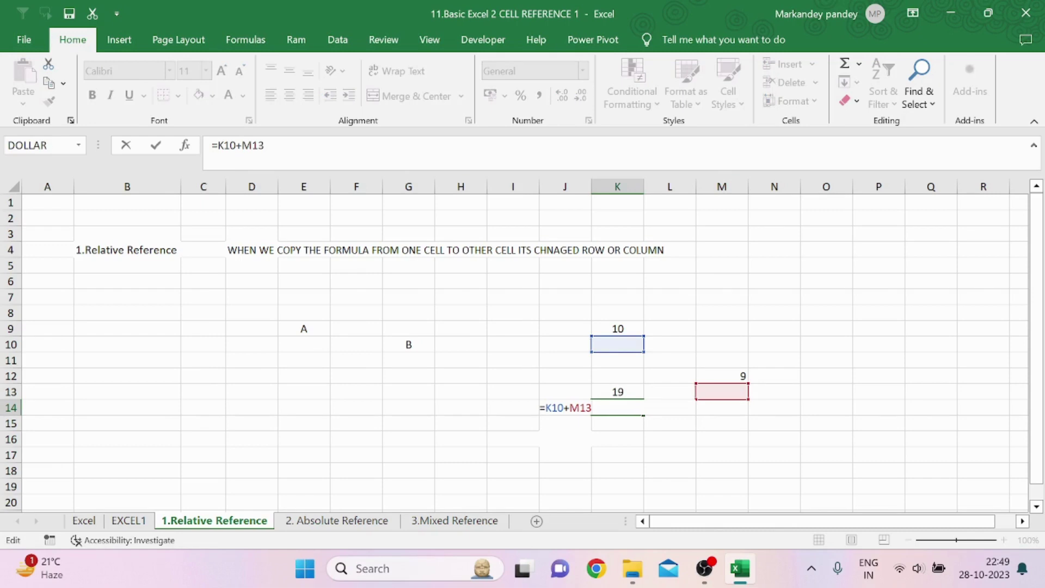
key("Return")
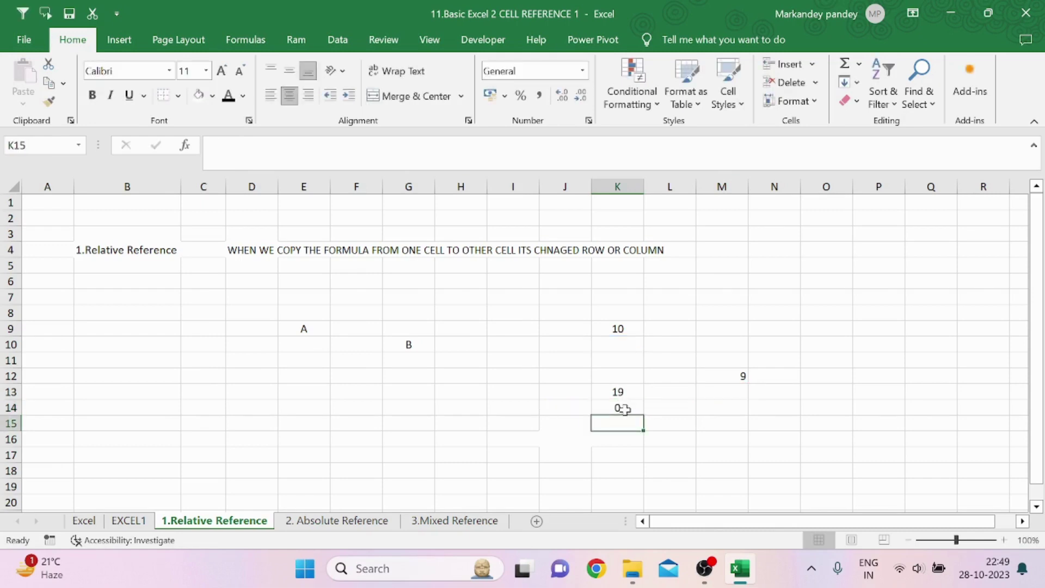
- Examine the formulas in K13 and K14 and the cells each refers to, comparing how the references shift
double_click(618, 393)
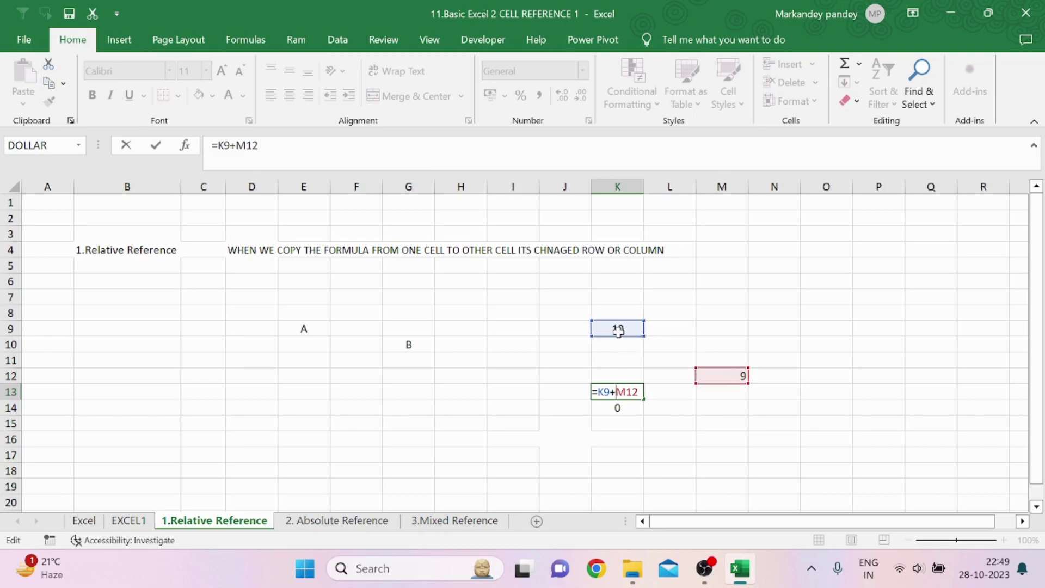
key("Return")
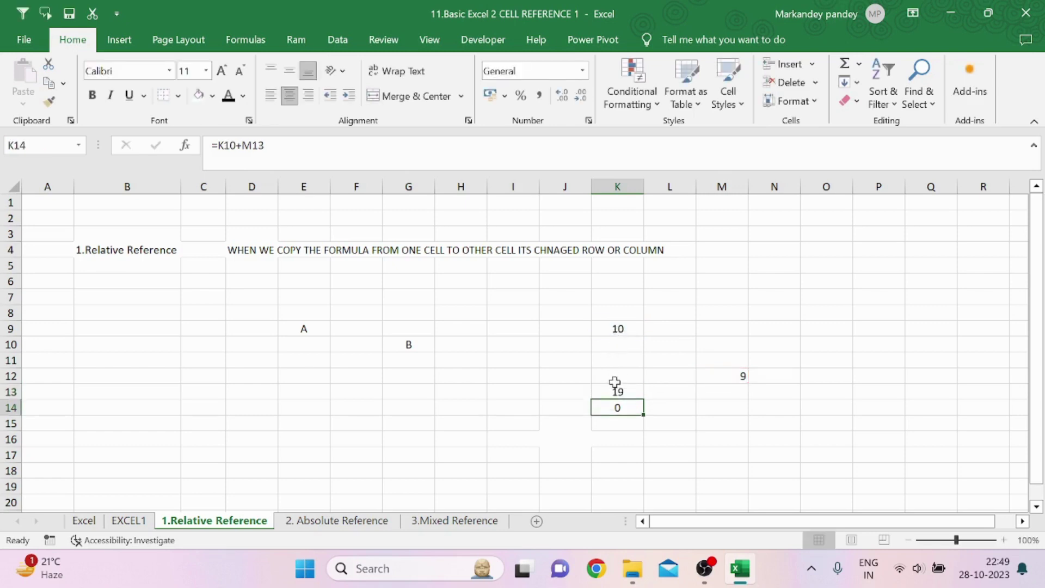
double_click(617, 407)
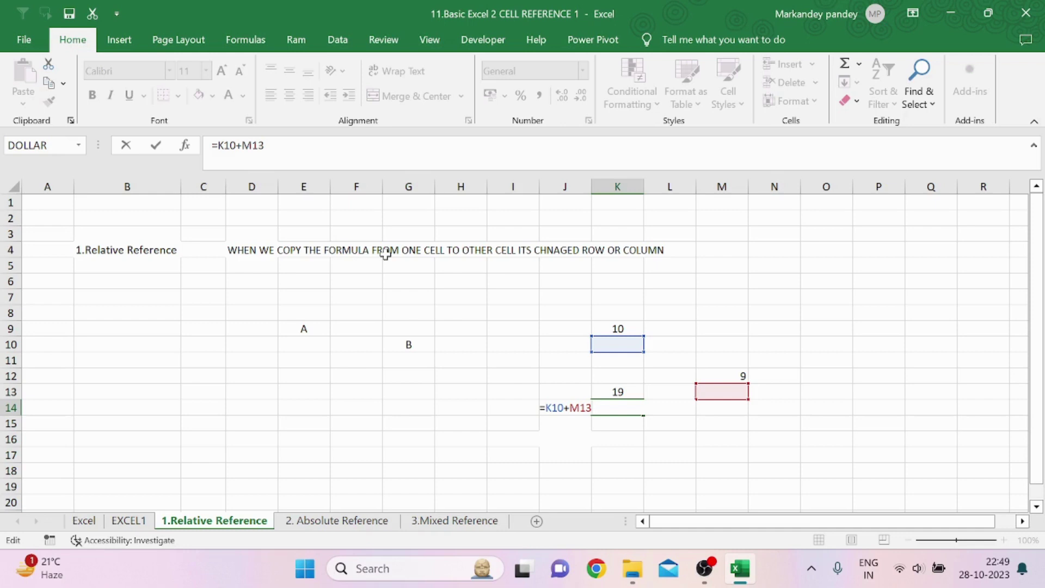
key("Return")
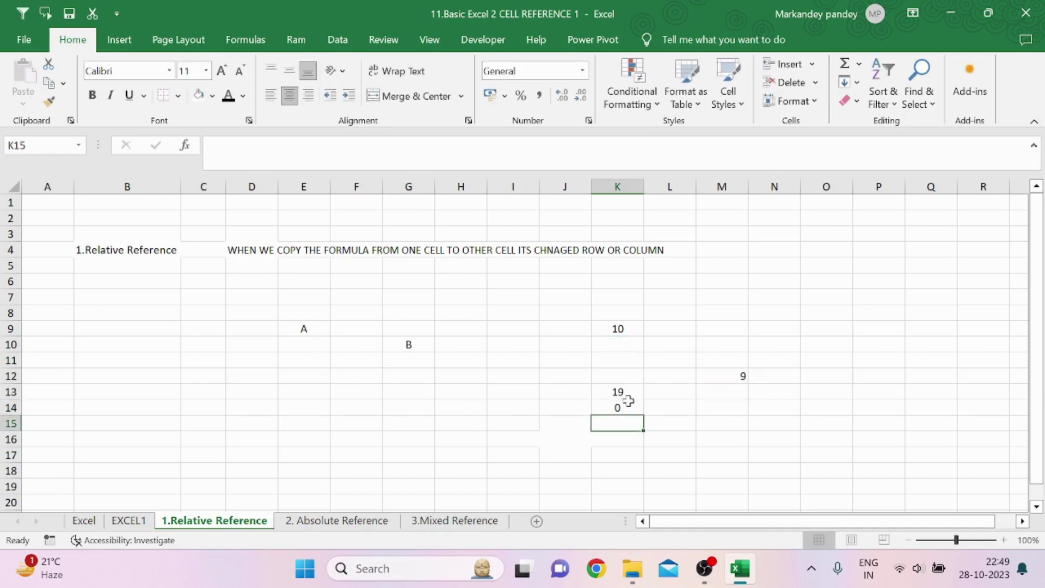
left_click(627, 404)
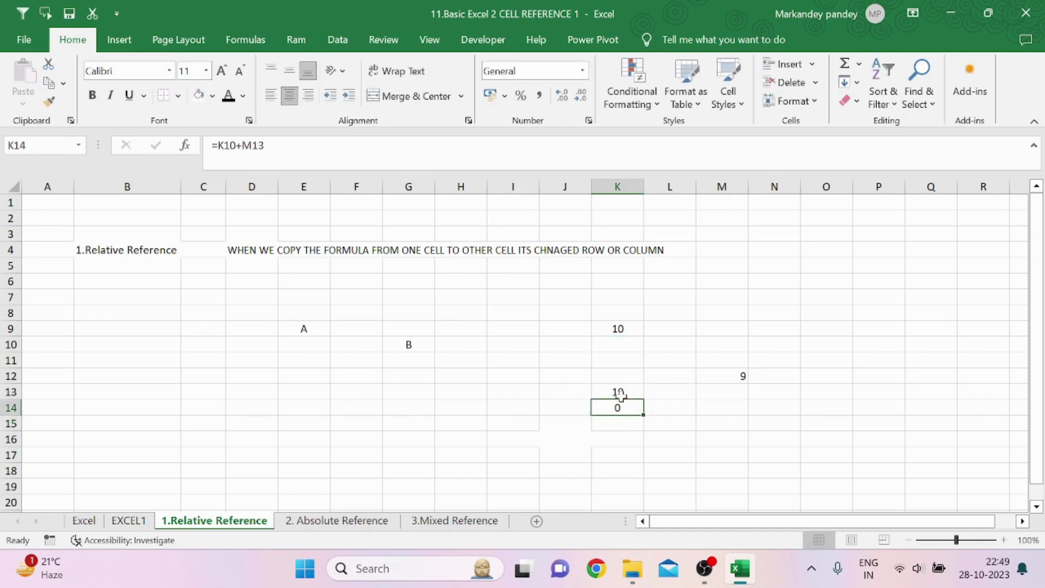
left_click(621, 393)
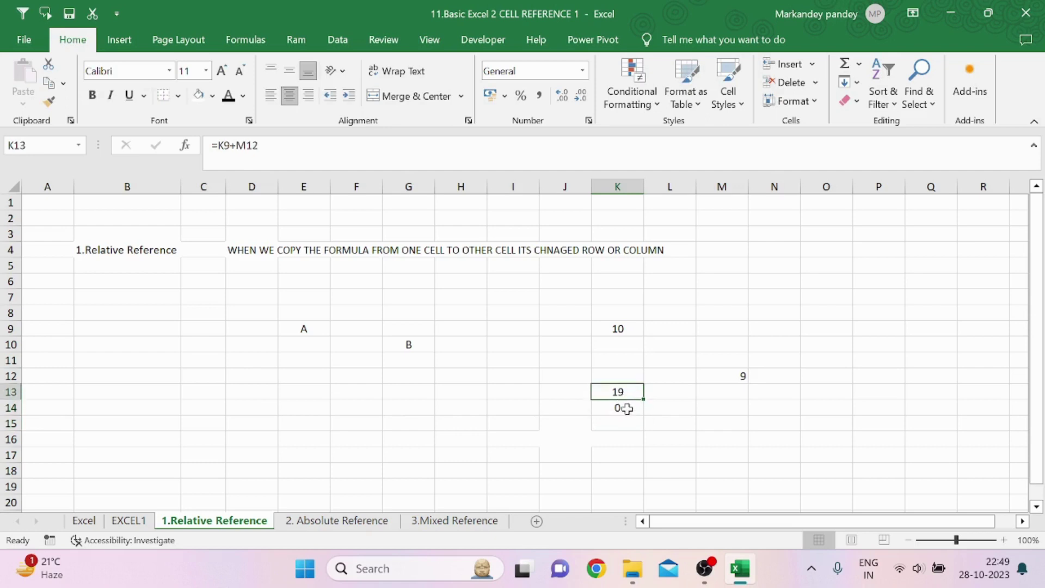
left_click(627, 408)
left_click(624, 331)
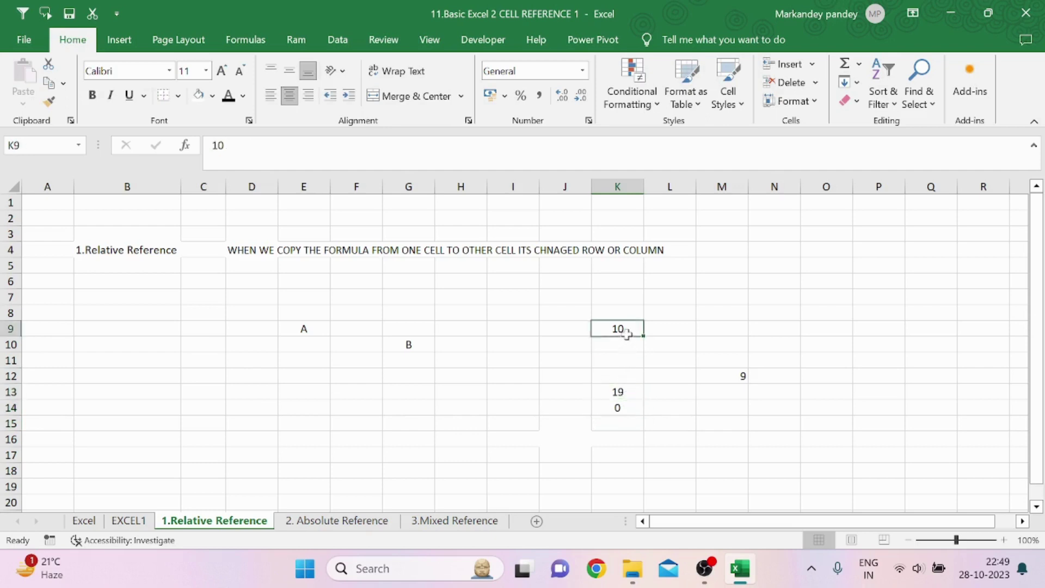
left_click(712, 372)
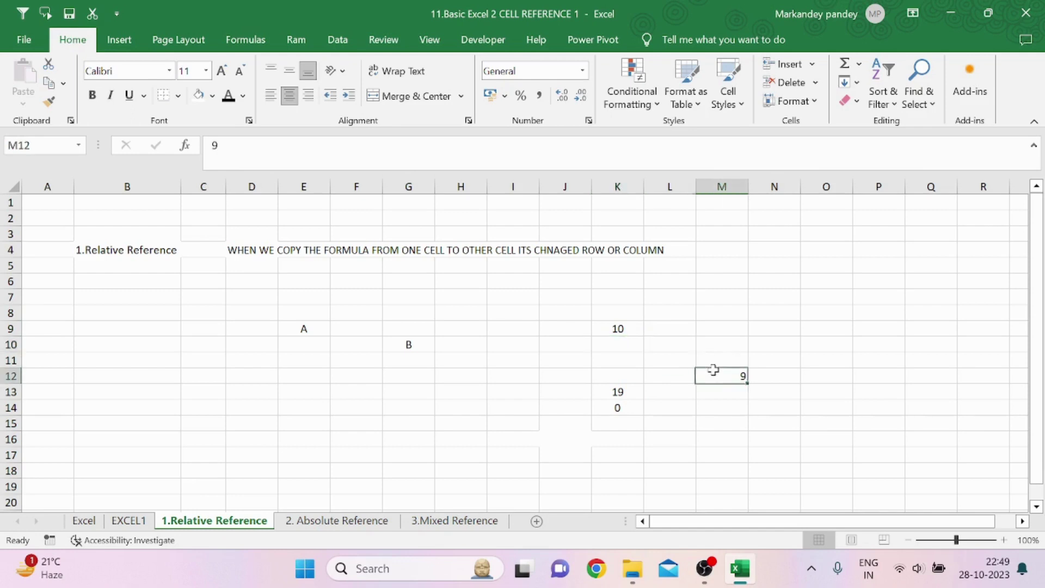
left_click(727, 388)
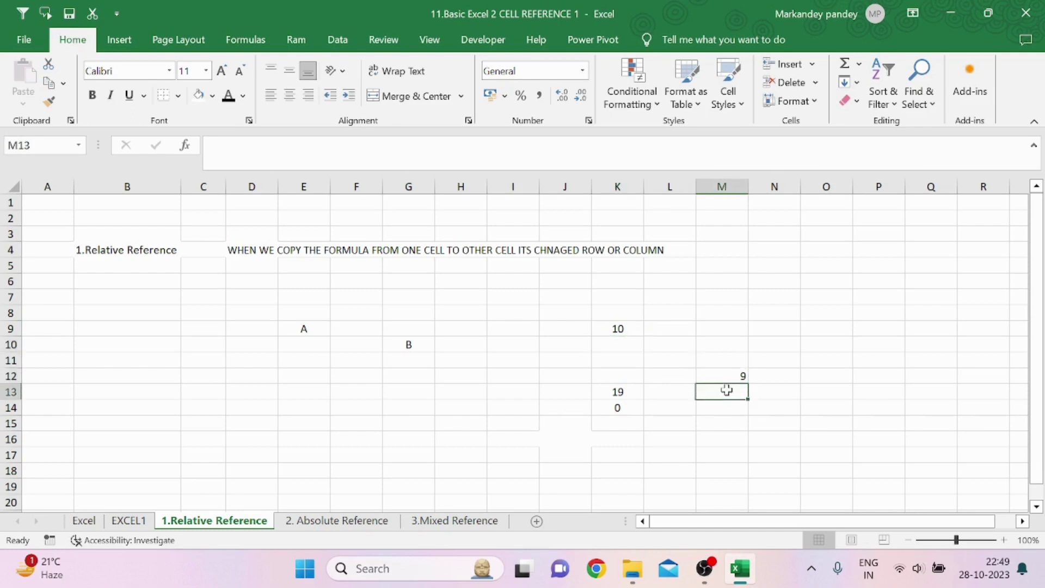
double_click(620, 407)
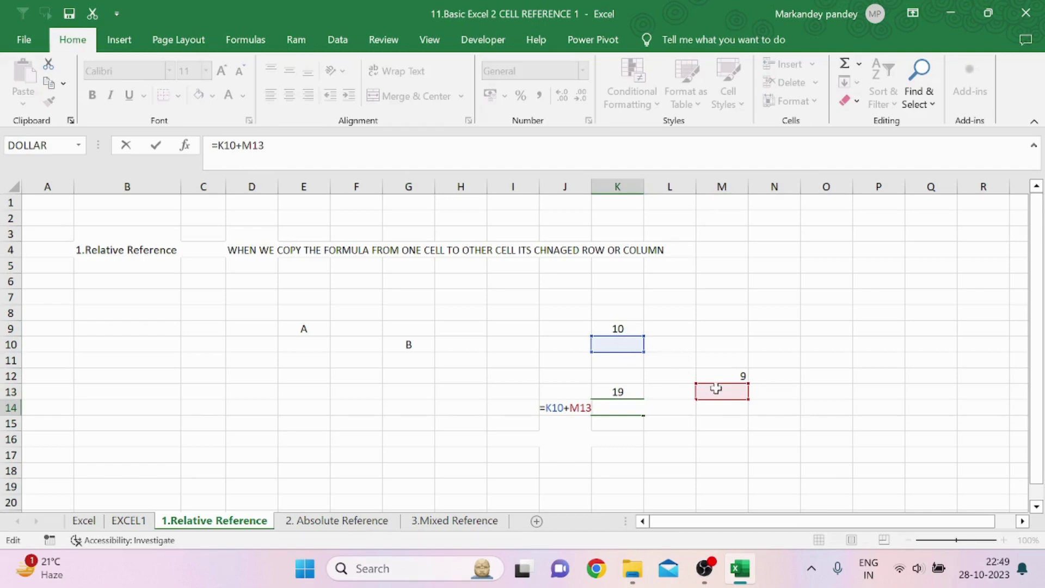
key("Return")
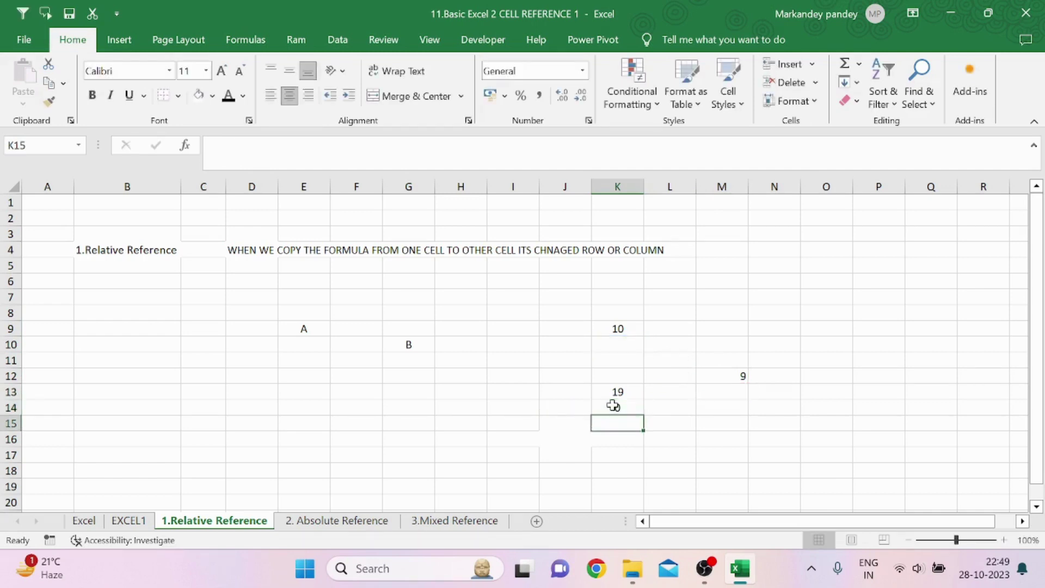
- Clear the copied formula from K14 and copy the K13 formula into K15 instead
left_click(618, 406)
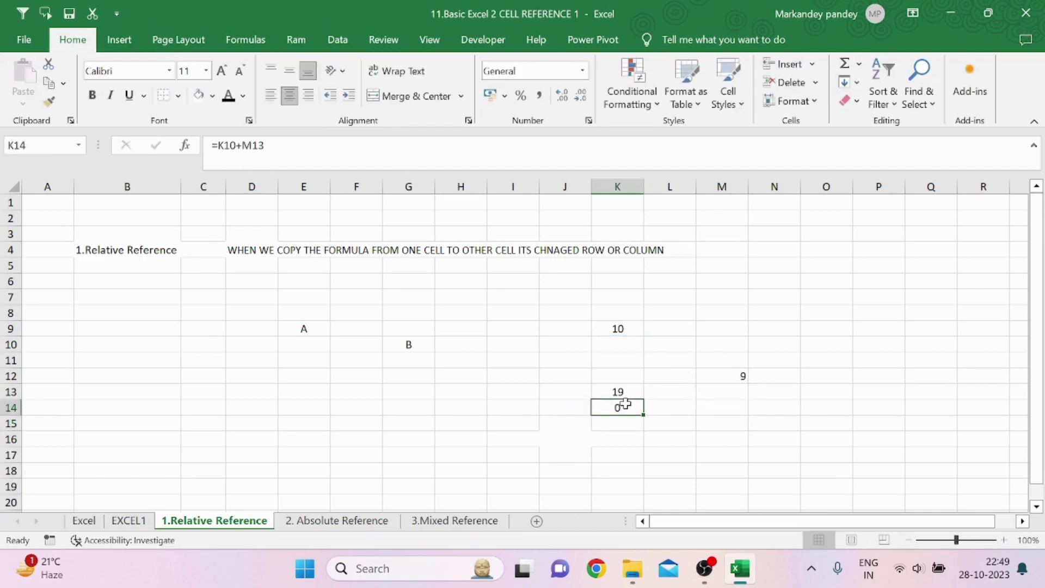
key("Delete")
left_click(617, 393)
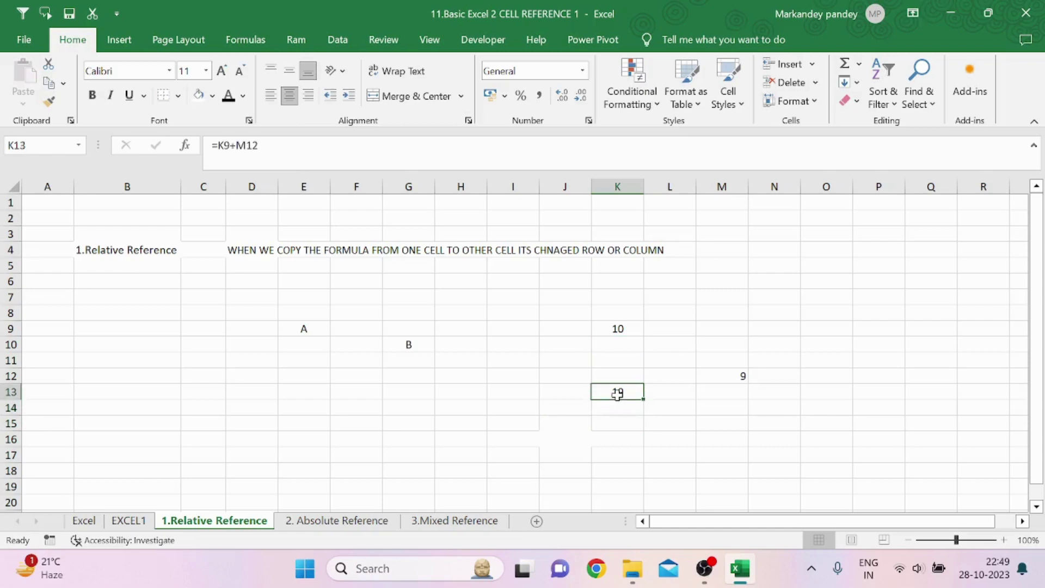
key("ctrl+c")
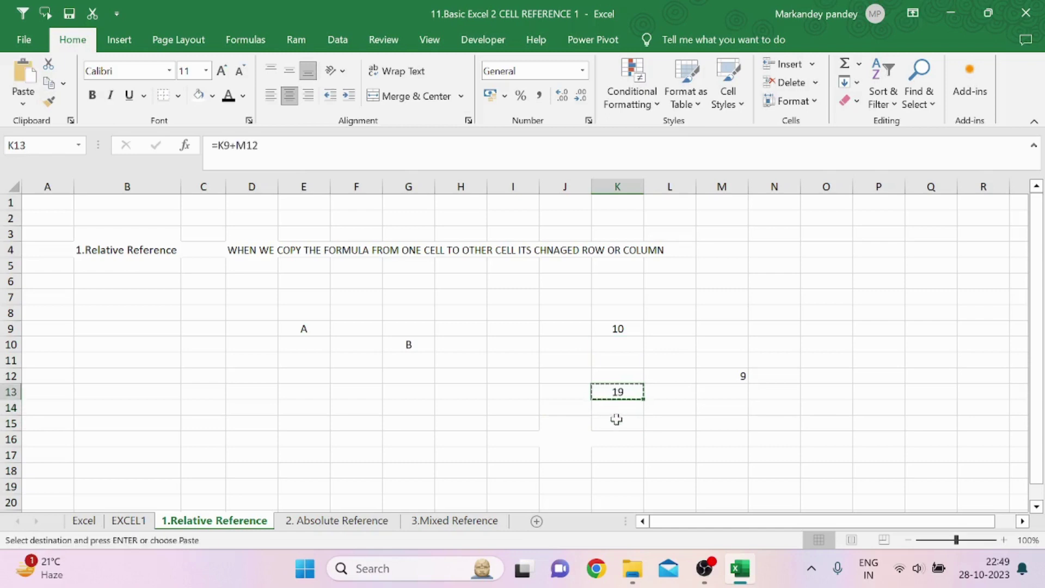
left_click(614, 424)
key("ctrl+v")
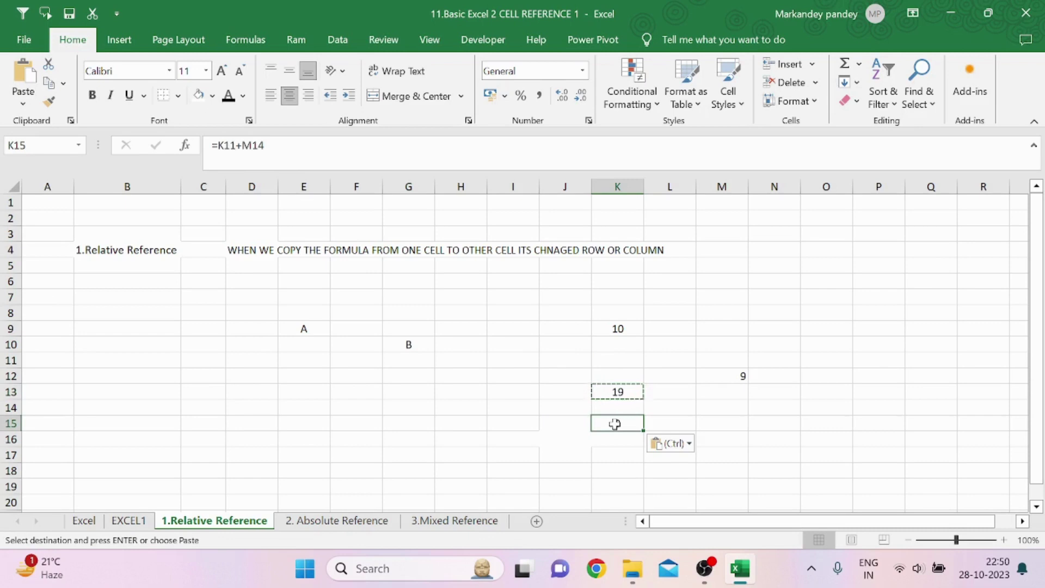
- Check which cells the formula pasted into K15 refers to, leaving the formula as it is
double_click(617, 423)
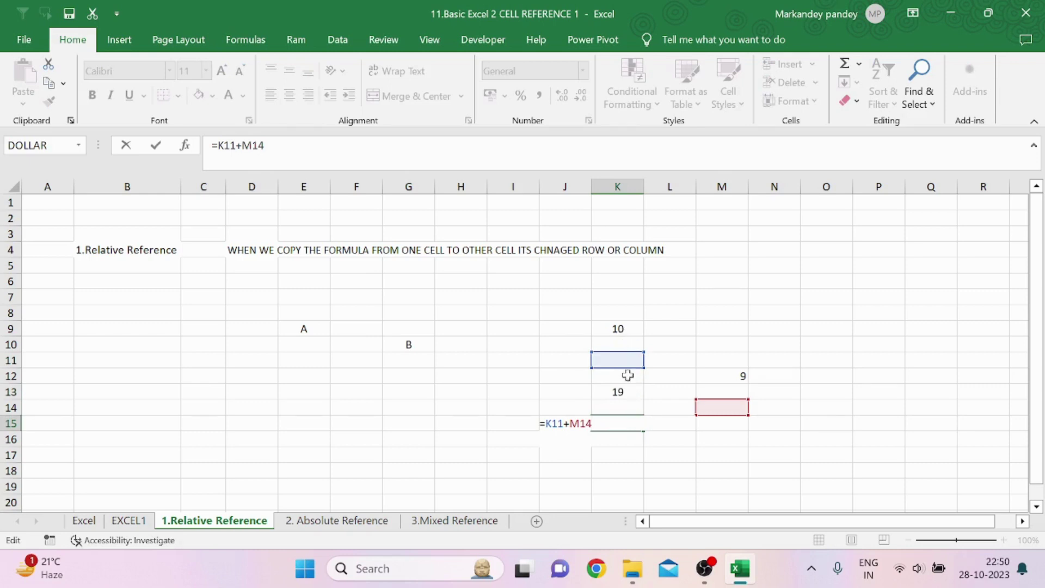
key("Return")
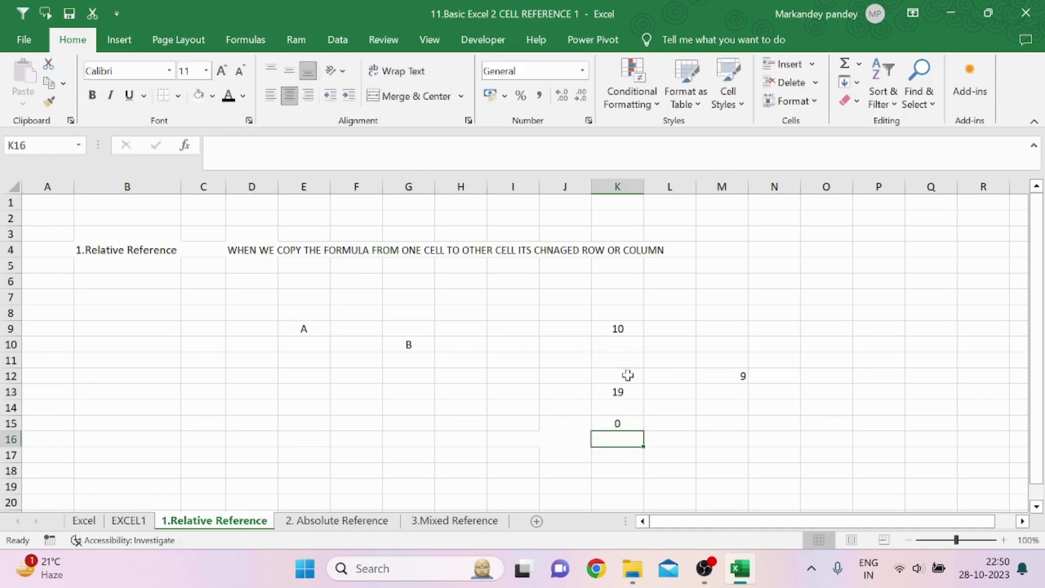
left_click(623, 422)
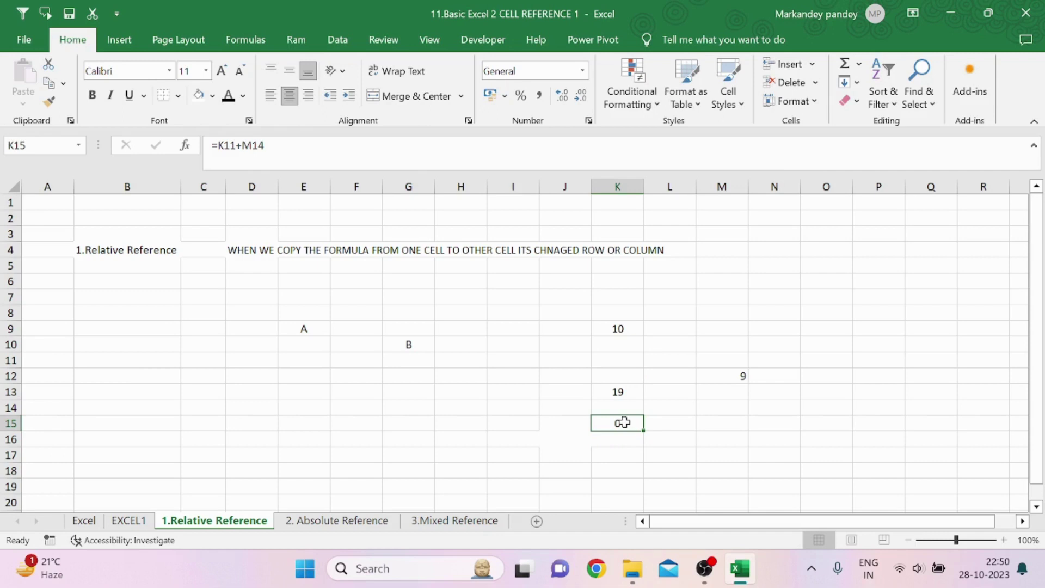
- Copy the K13 formula into L13, one column over, and check which cells the copy refers to
left_click(631, 391)
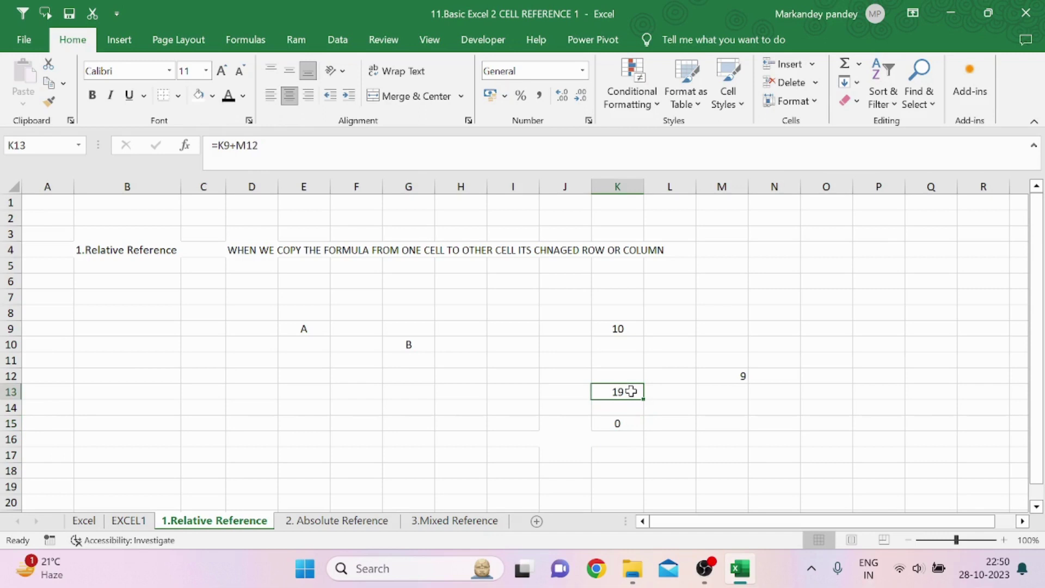
key("ctrl+c")
left_click(662, 389)
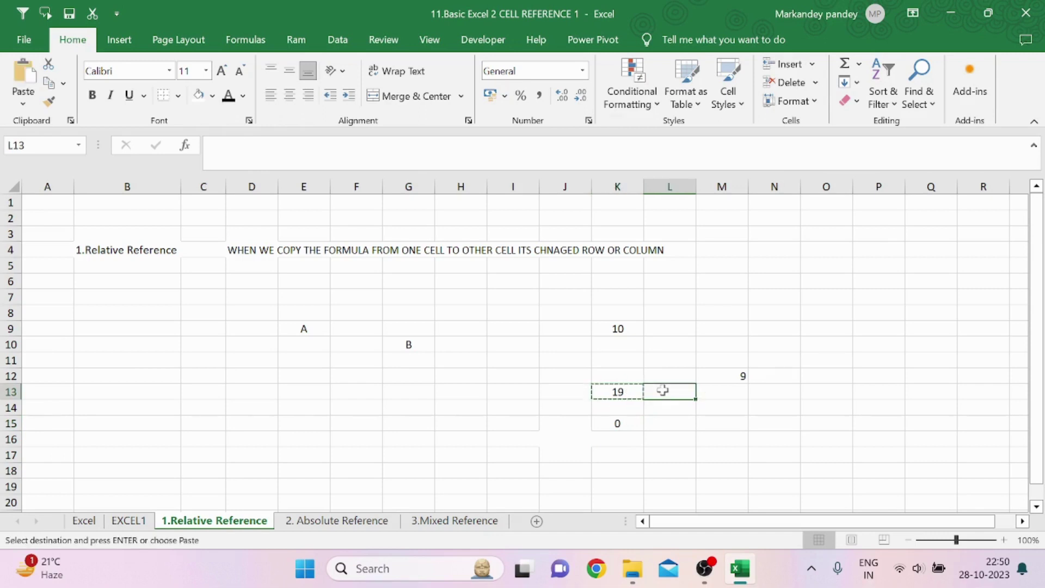
key("ctrl+v")
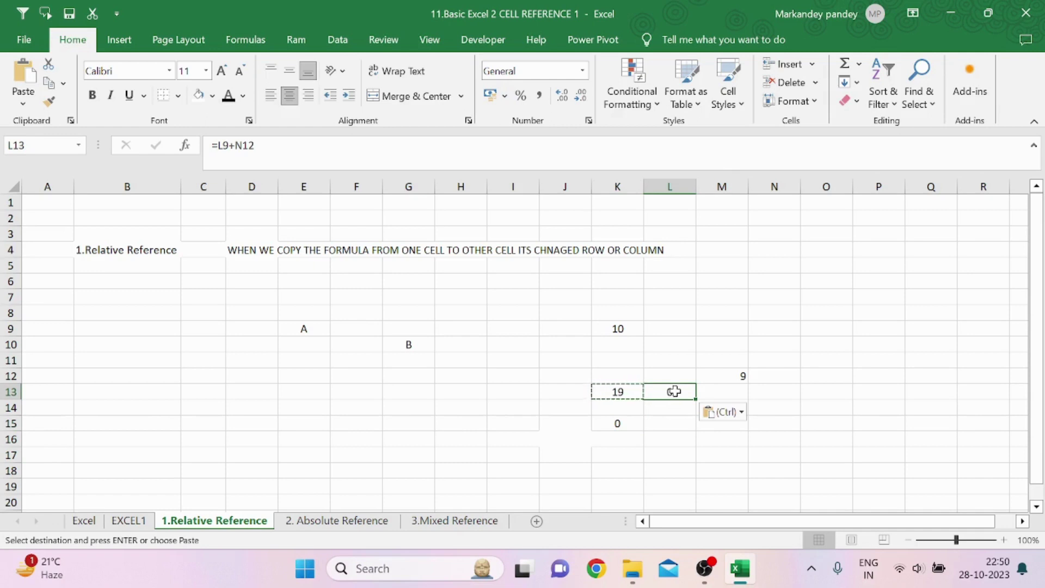
double_click(673, 391)
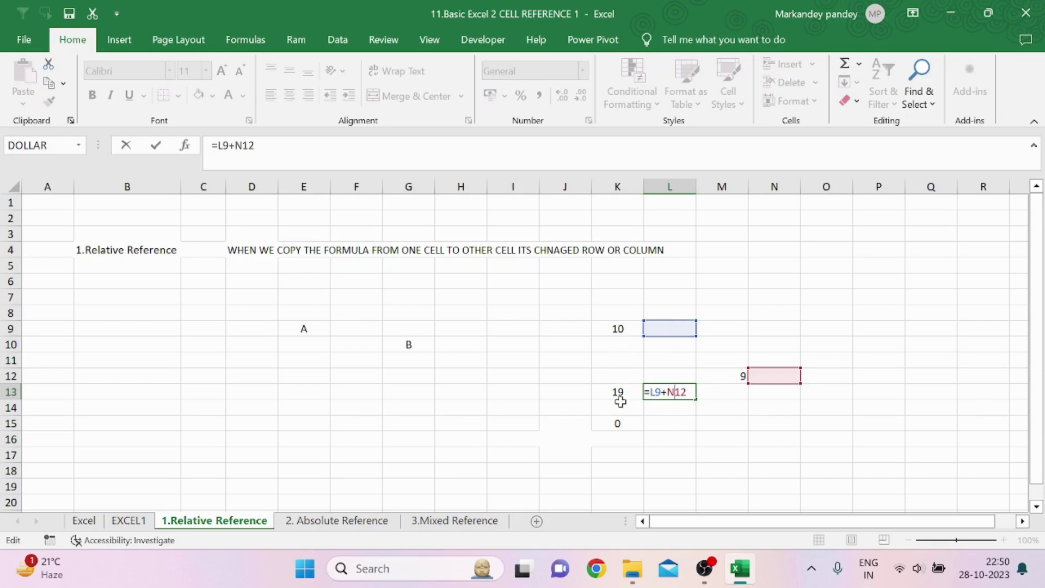
key("Return")
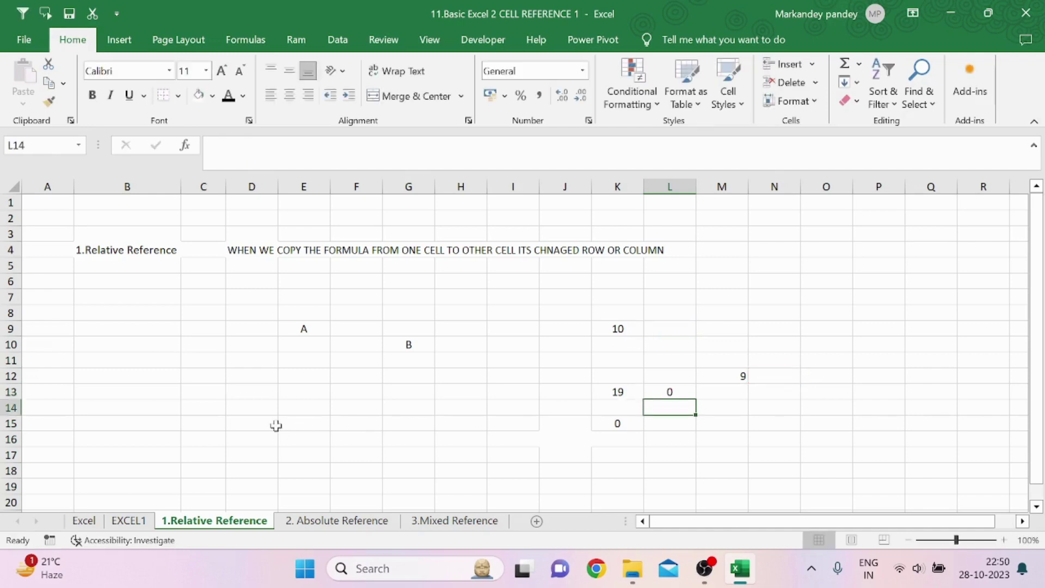
- Enter the column headers DATA1 in D15 and DATA2 in E15 for a new example table
left_click(249, 419)
type("D")
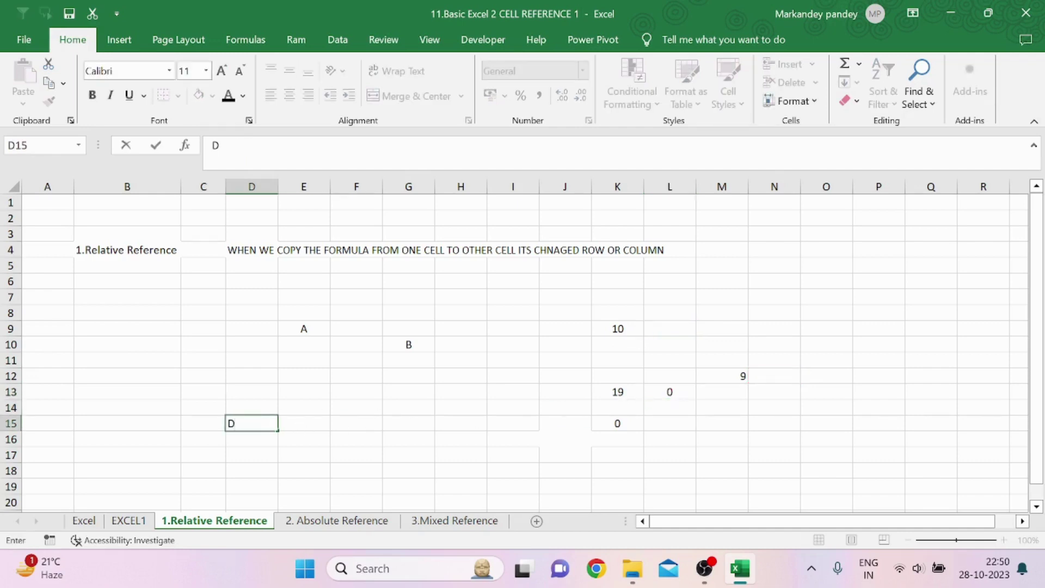
type("ATA1")
key("Tab")
type("DAT")
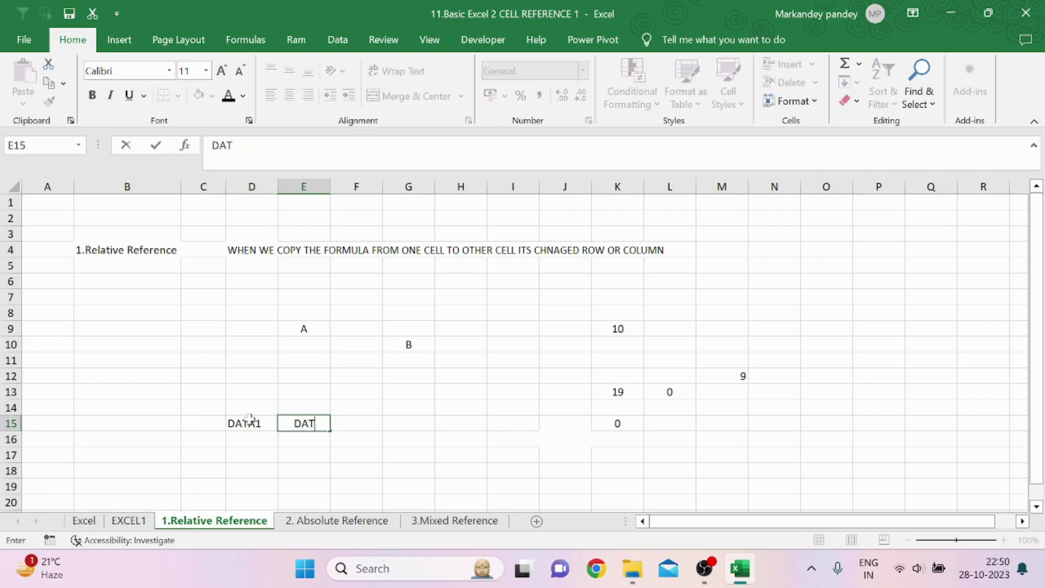
type("A2")
key("Return")
- Fill the DATA1 column in D16:D20 with the values 12, 12, 34, 56 and 67
key("Left")
type("12")
key("Return")
type("12")
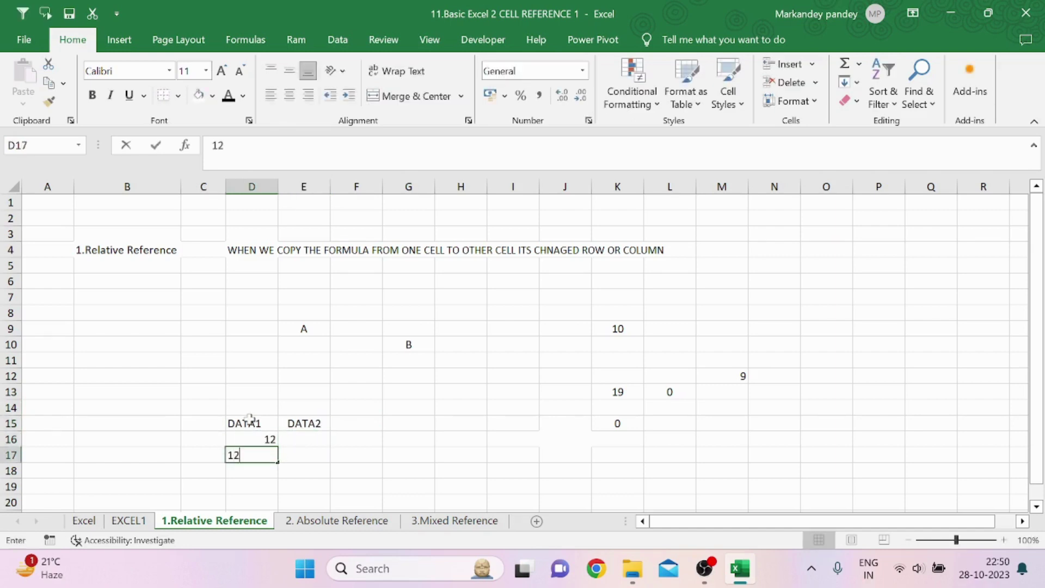
key("Return")
type("34")
key("Return")
type("56")
key("Return")
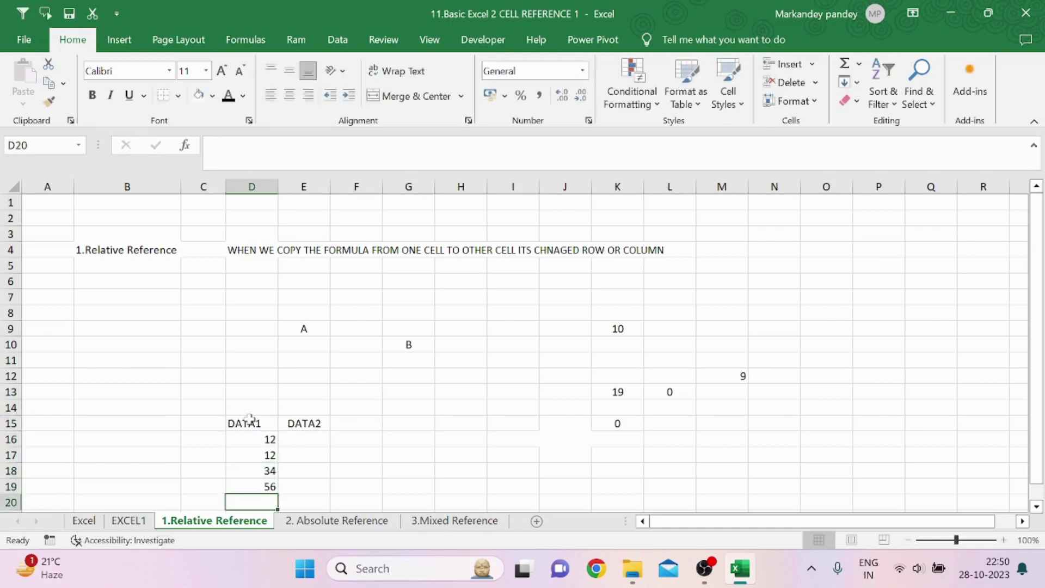
type("67")
key("Return")
- Fill the DATA2 column in E16:E20 with the values 54, 65, 76, 54 and 43
key("Up")
key("Up")
key("Up")
key("Up")
key("Up")
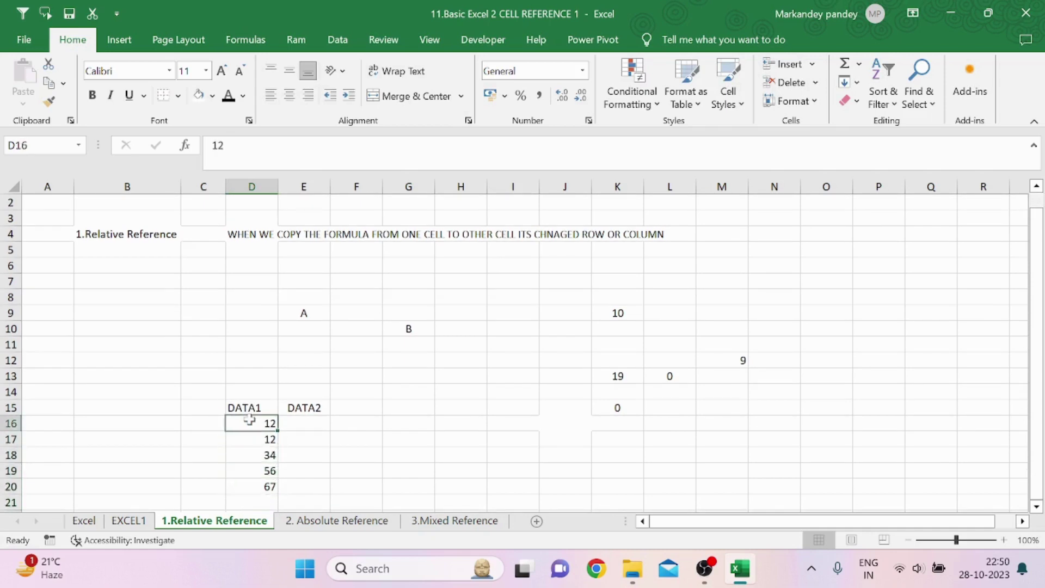
key("Right")
type("54")
key("Return")
type("6")
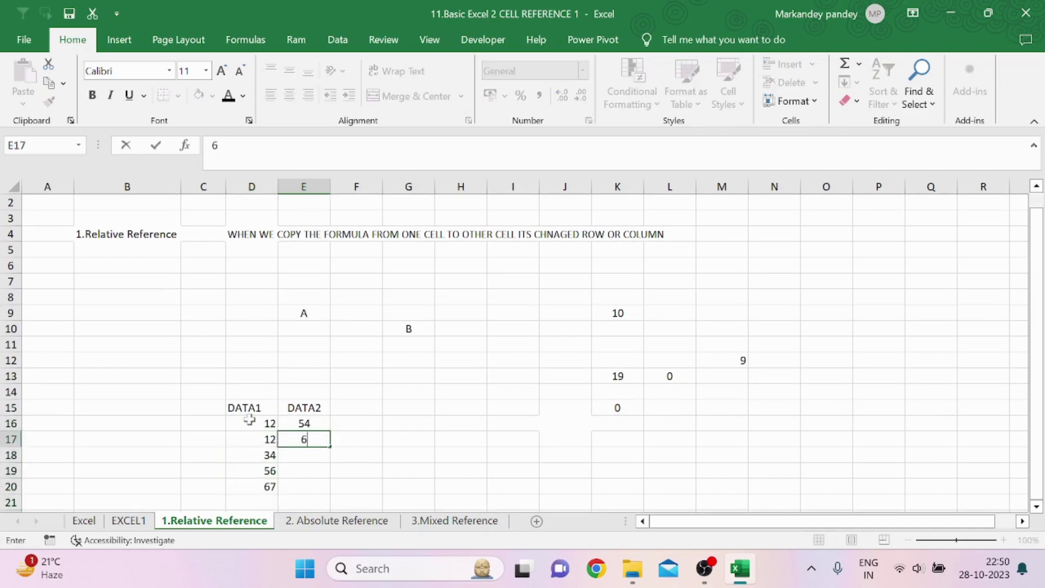
type("5")
key("Return")
type("76")
key("Return")
type("54")
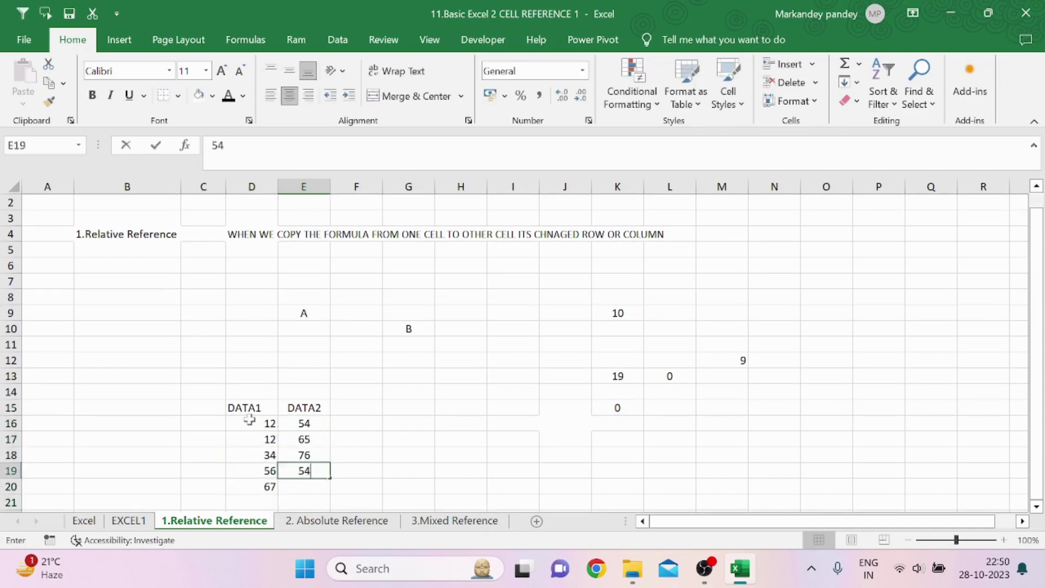
key("Return")
type("43")
key("Return")
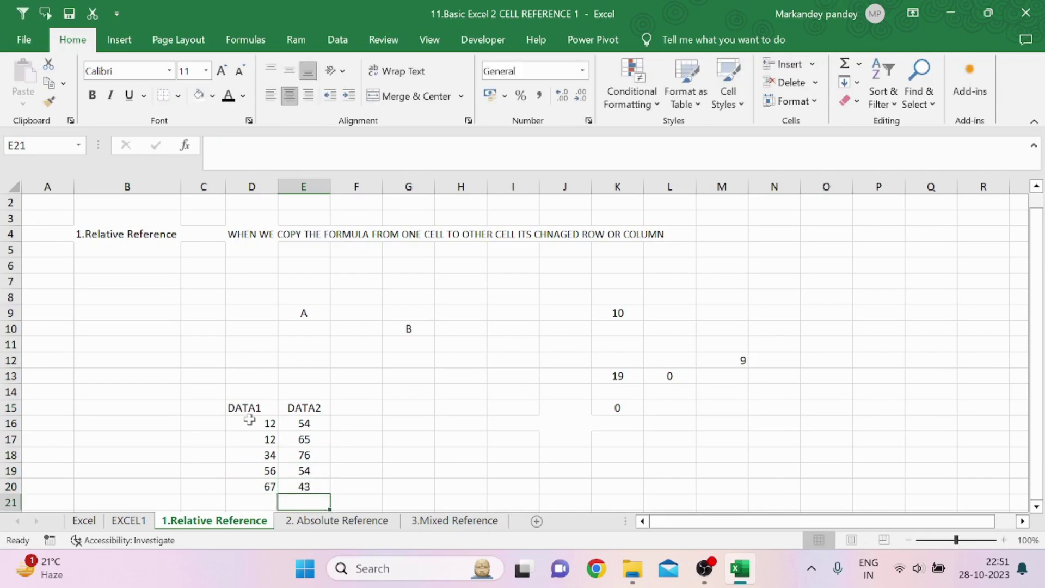
- Apply all borders to the table range D15:E20
mouse_move(246, 408)
left_mouse_down()
mouse_move(305, 411)
mouse_move(311, 483)
left_mouse_up()
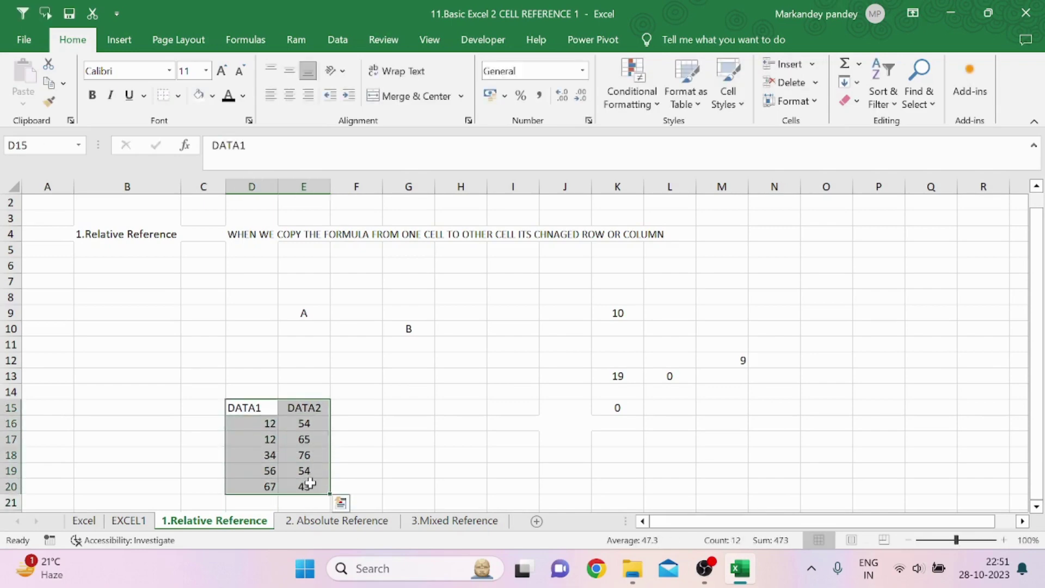
key("alt+h")
key("b")
key("a")
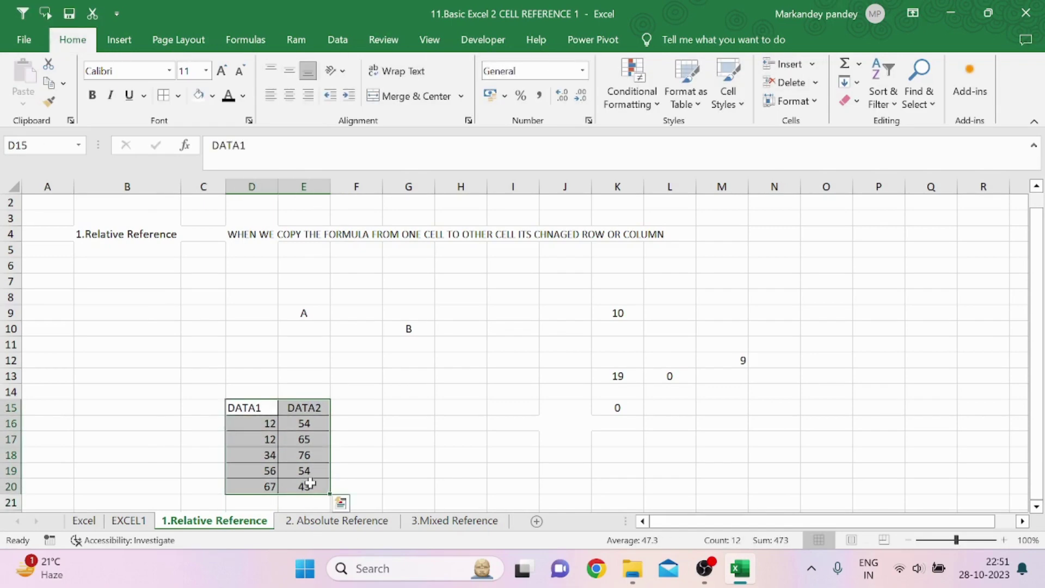
- Add the header TOTAL in F15, beside the DATA2 header
left_click(368, 410)
type("TOTAL")
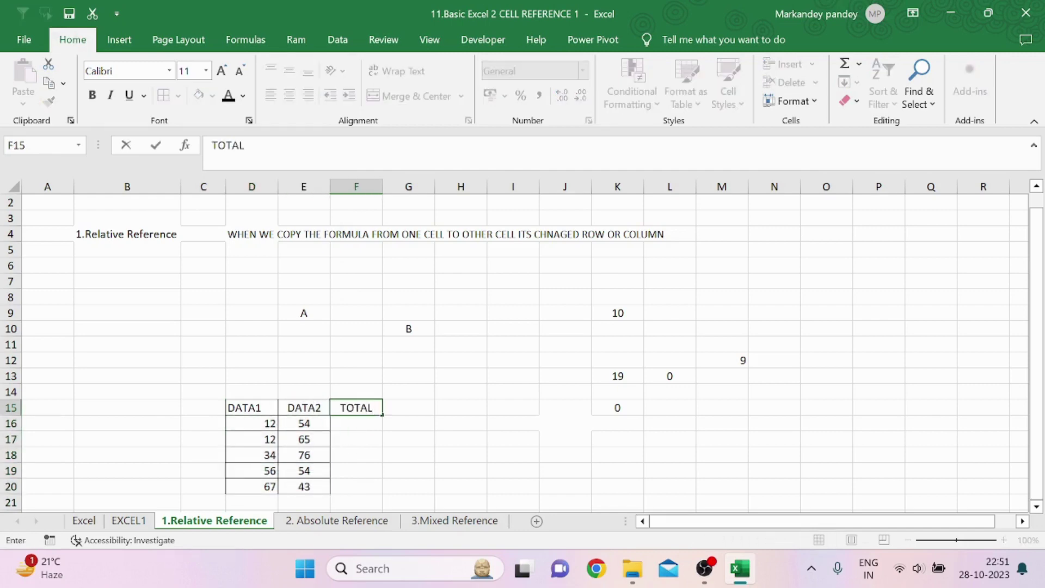
key("Return")
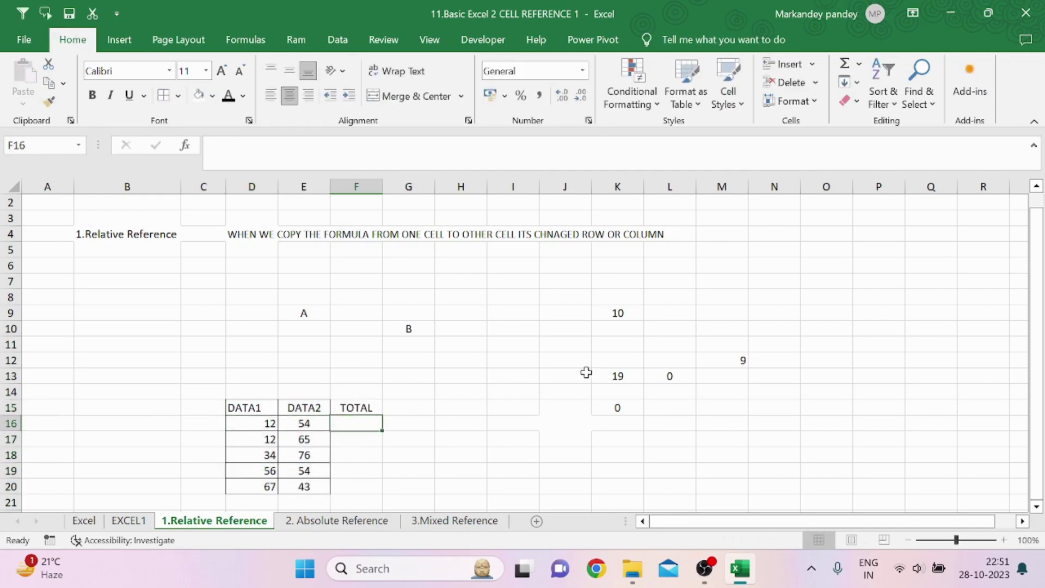
- Enter the formula =D16+E16 in F16 to add the first row's DATA1 and DATA2 values
left_click(615, 372)
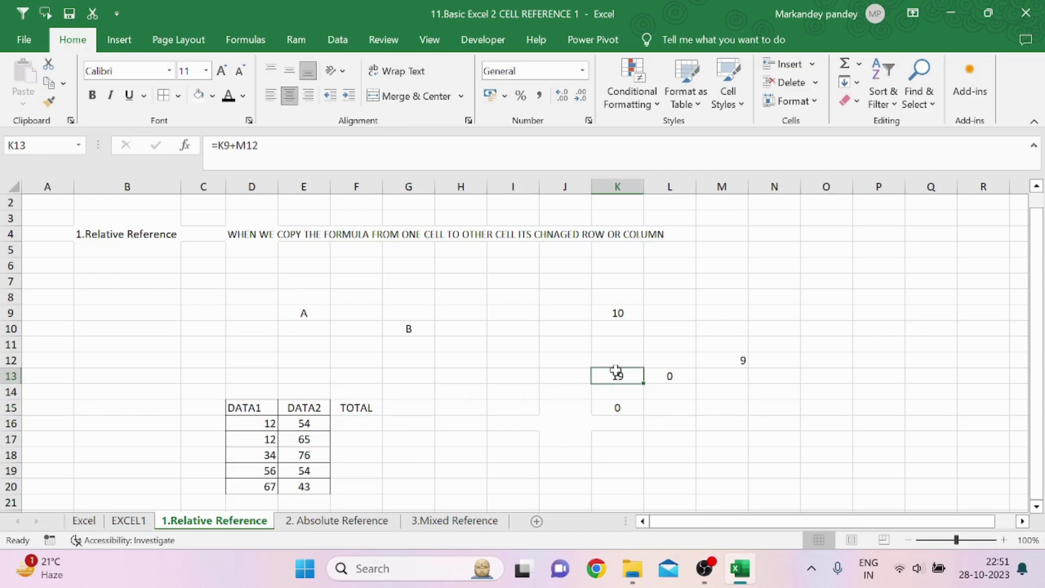
left_click(356, 422)
type("=")
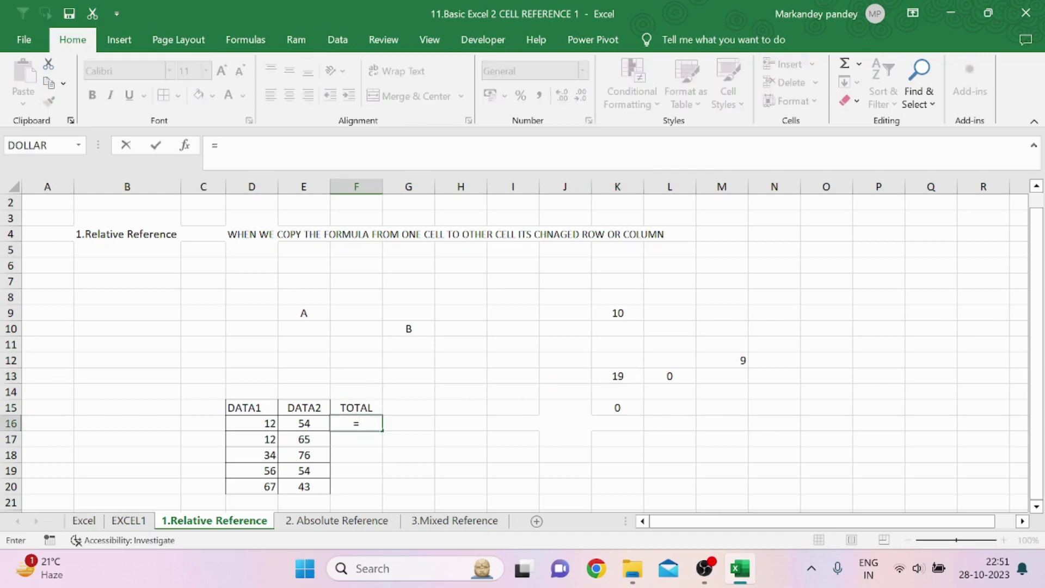
key("Left")
key("Left")
key("Left")
key("Right")
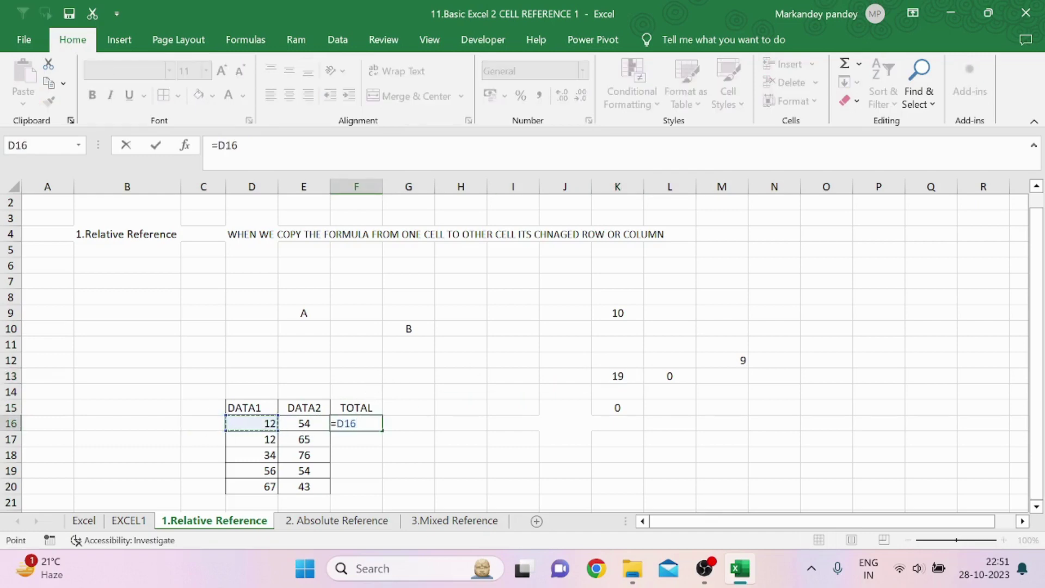
type("+")
key("Left")
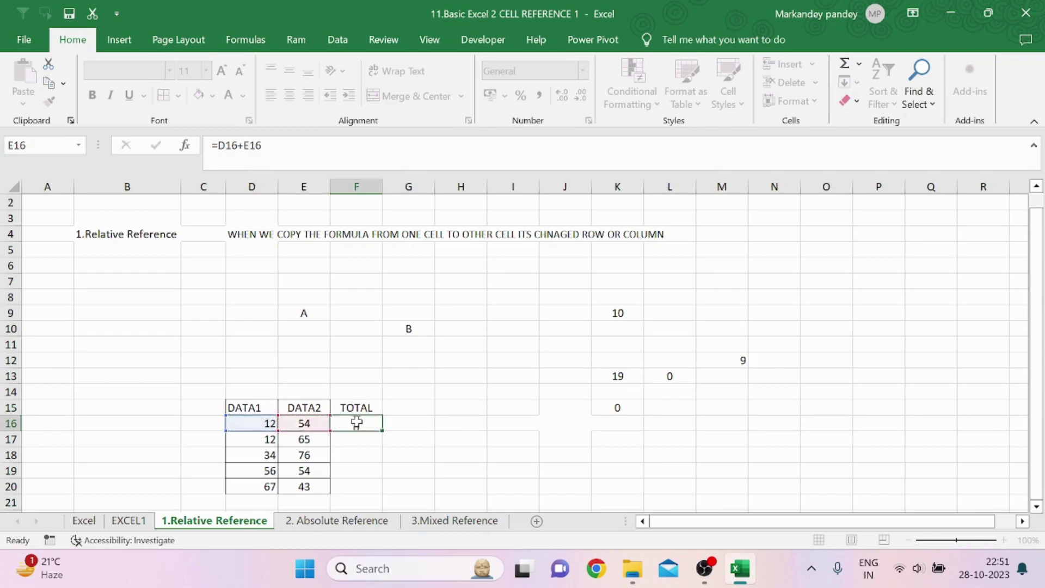
key("Return")
- Fill the F16 total formula down through F20
left_click(361, 422)
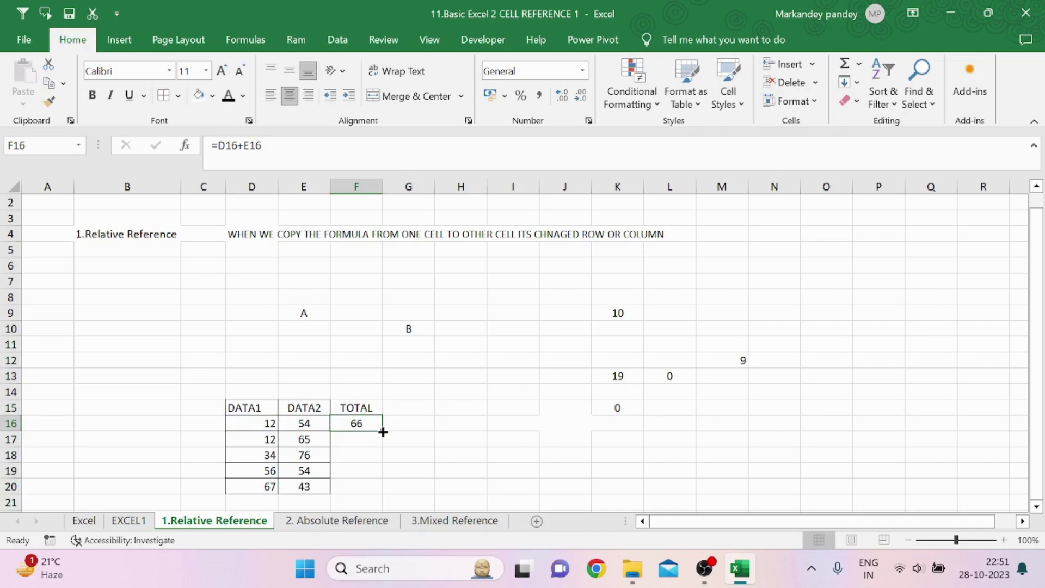
left_click_drag(383, 431, 382, 488)
left_click(427, 438)
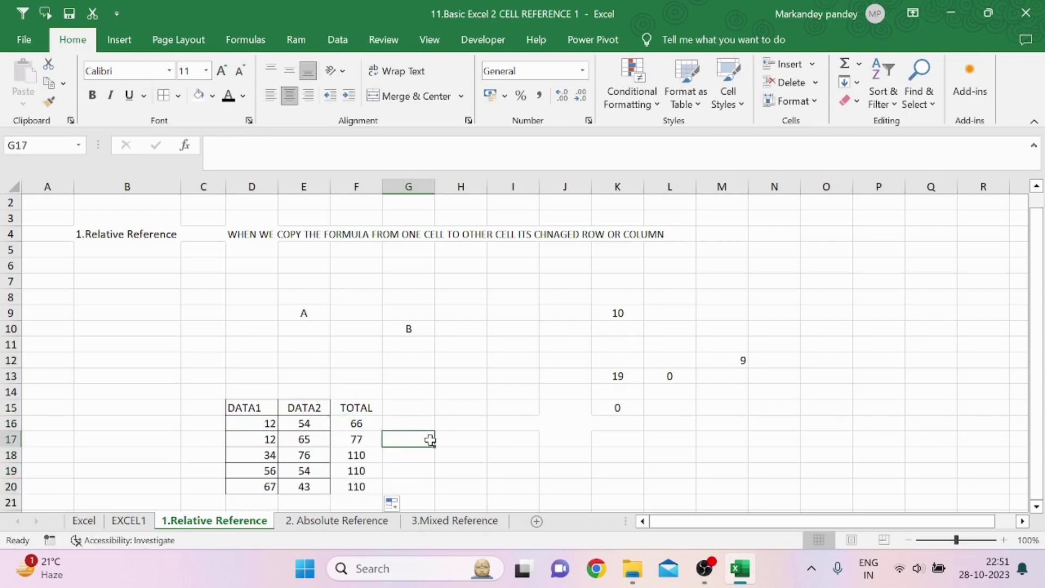
- Check the total in F16 against the sum of the selected cells D16:E16
left_click(364, 422)
left_click_drag(271, 425, 304, 424)
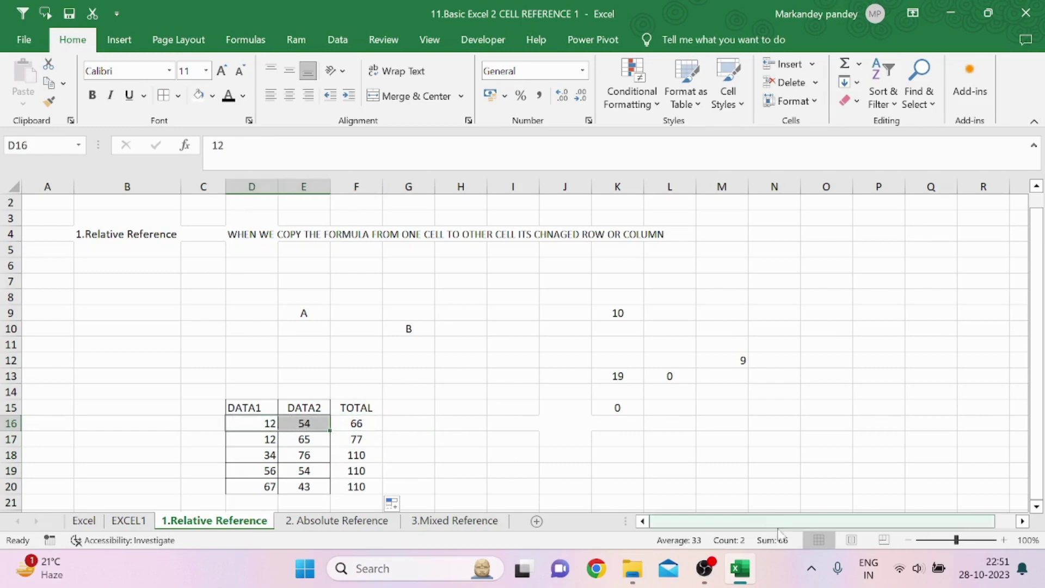
left_click(512, 430)
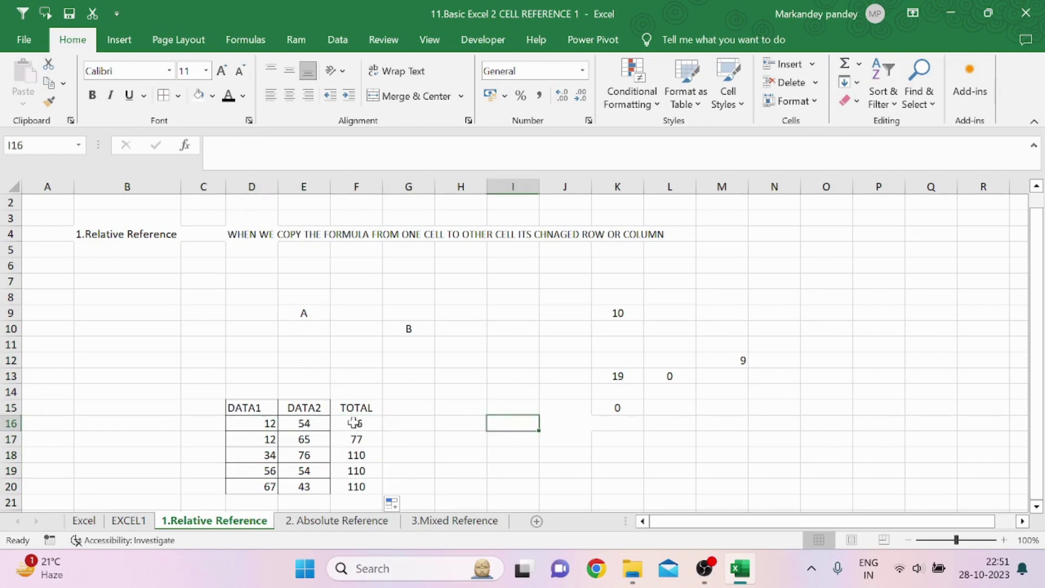
- Examine the TOTAL formulas in F16 and F17 and the cells each refers to, comparing how the row references shift
double_click(357, 423)
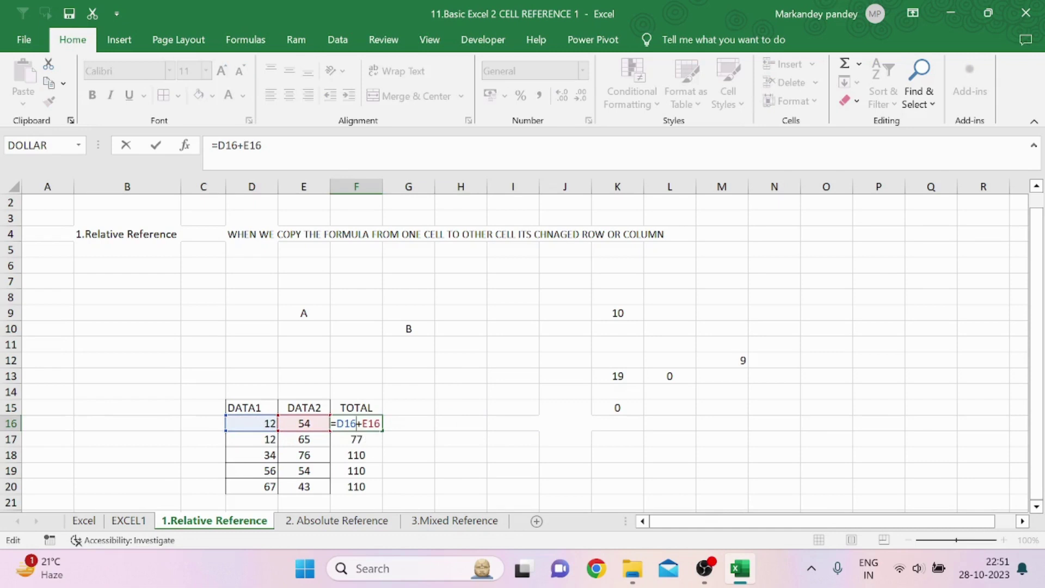
key("Return")
double_click(362, 439)
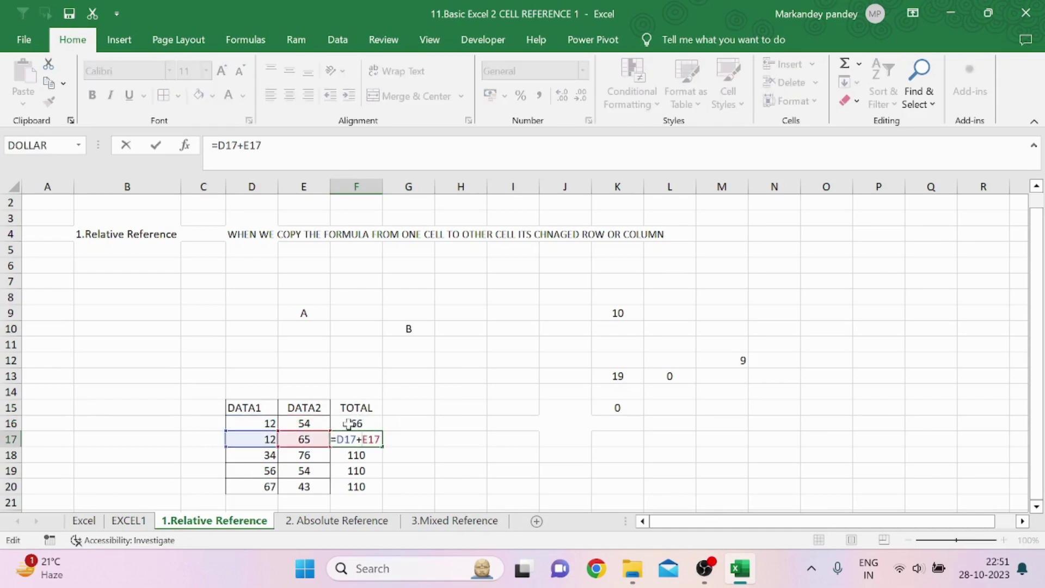
type("F1")
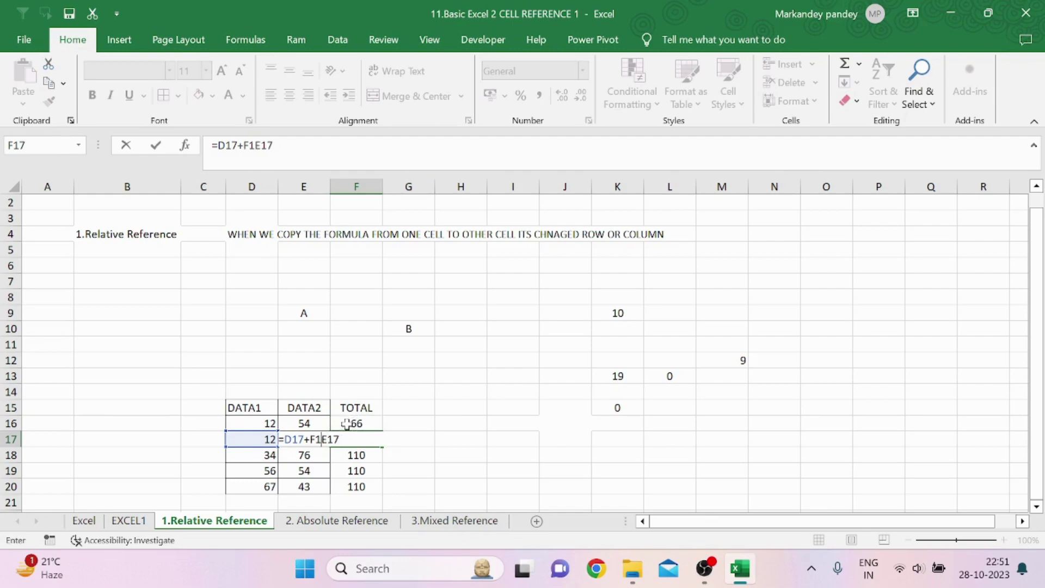
key("BackSpace")
key("BackSpace")
key("Return")
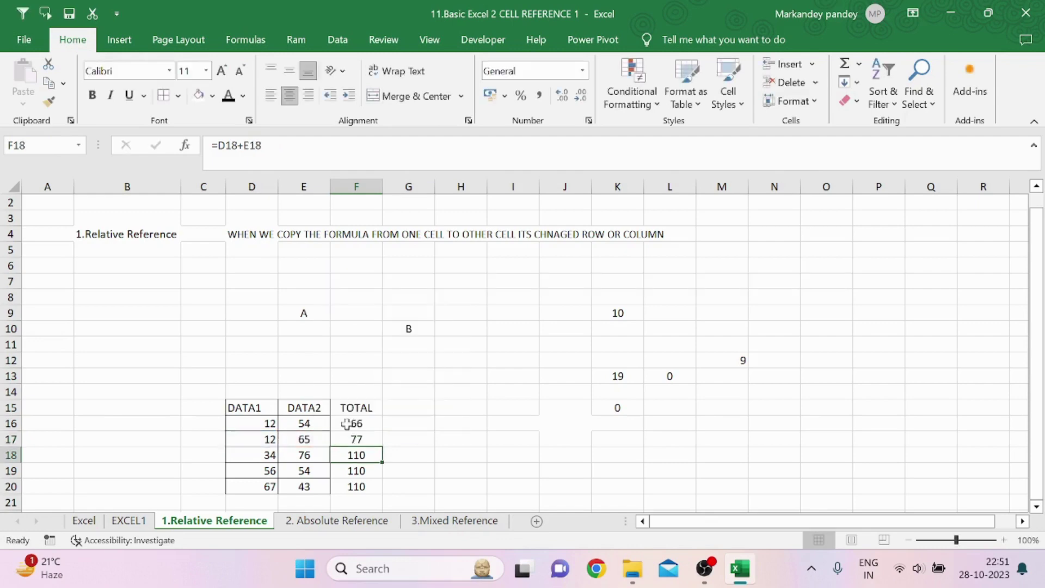
double_click(346, 424)
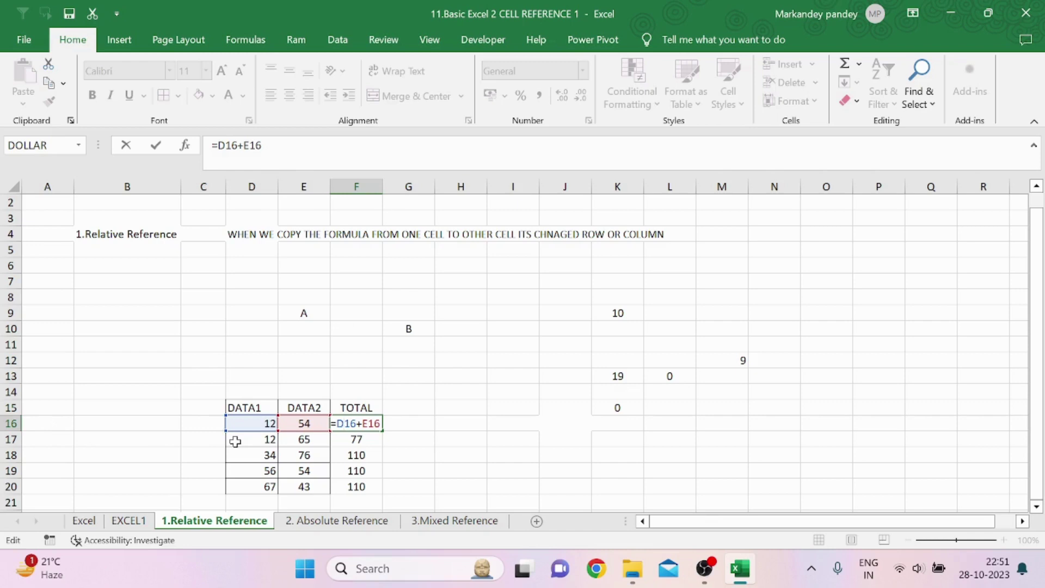
key("Return")
double_click(366, 440)
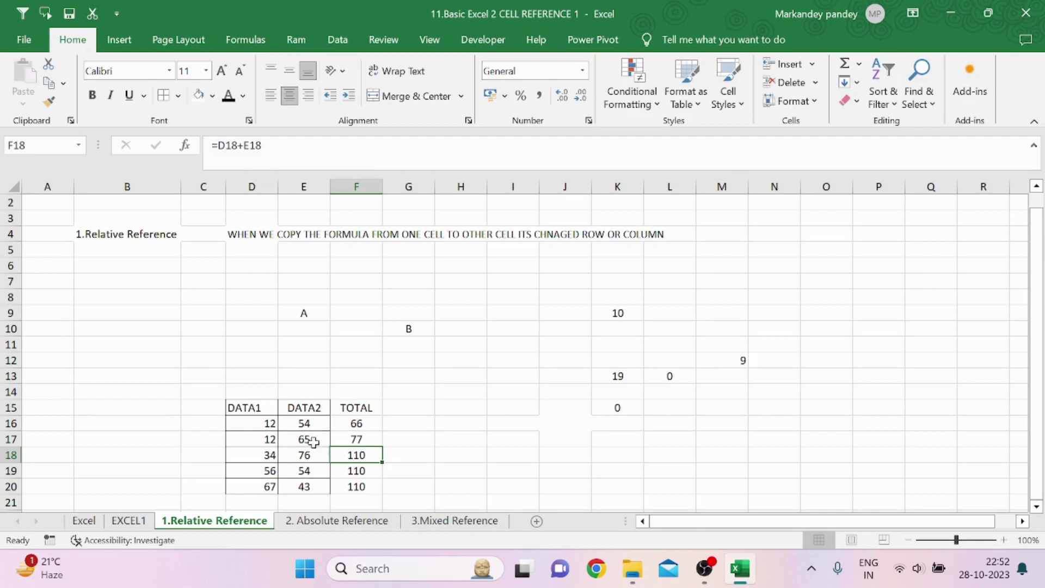
left_click(298, 455)
key("Down")
key("Down")
key("Down")
key("Down")
key("Up")
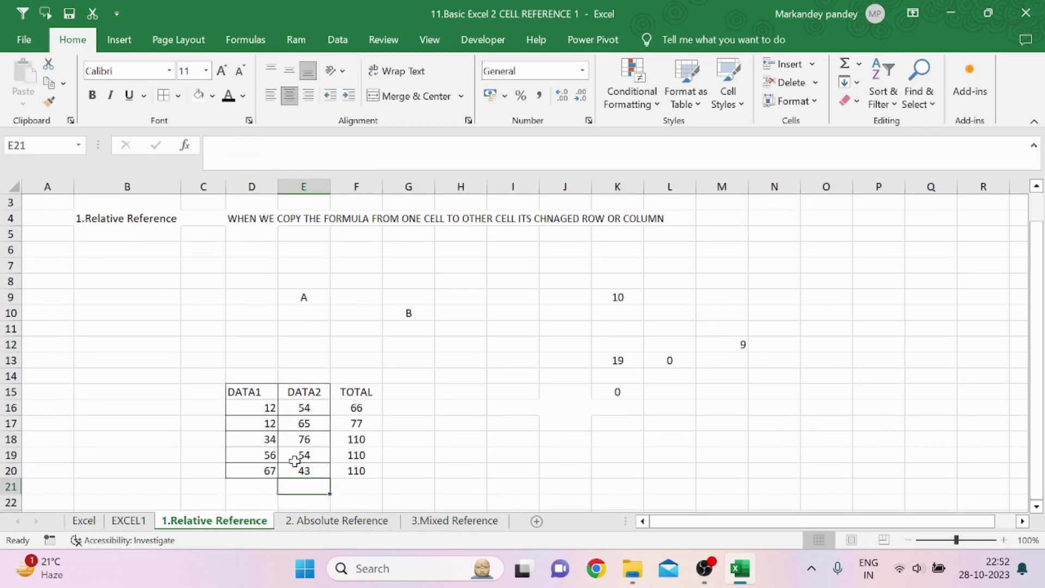
- Enter the formula =D16+D17+D18+D19+D20 in D21 to total the DATA1 column
key("Left")
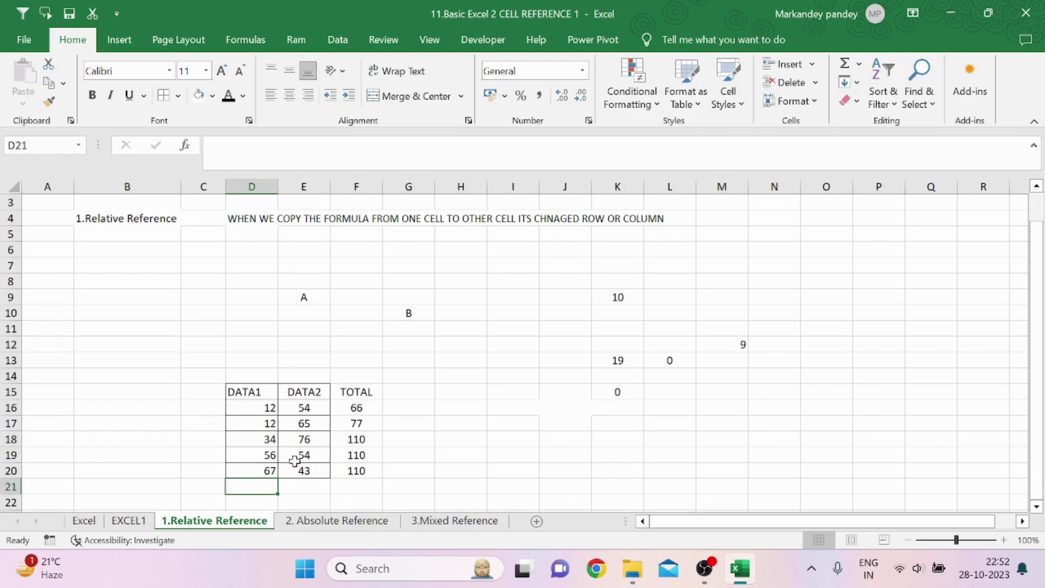
type("=S")
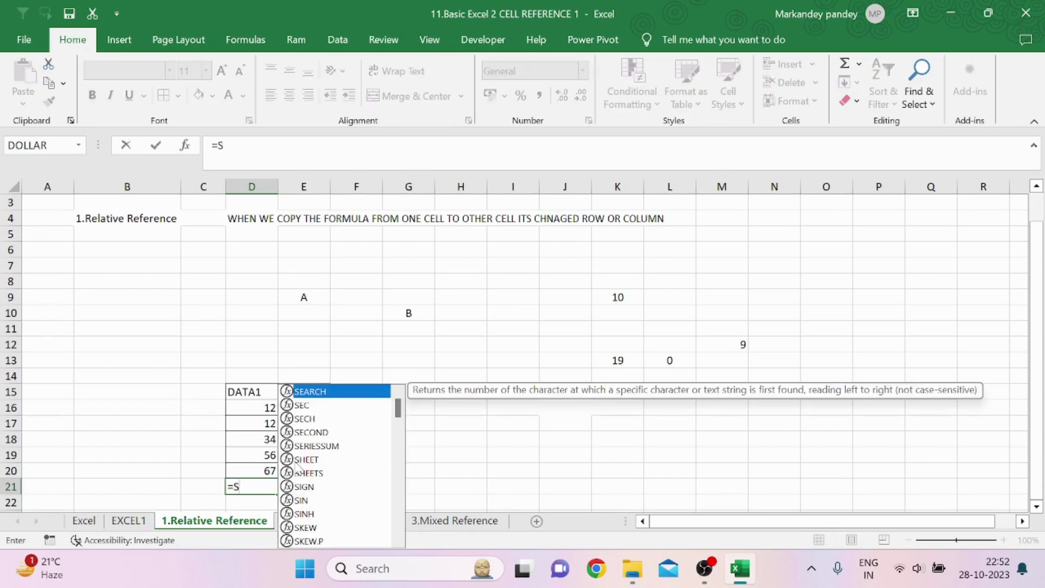
key("BackSpace")
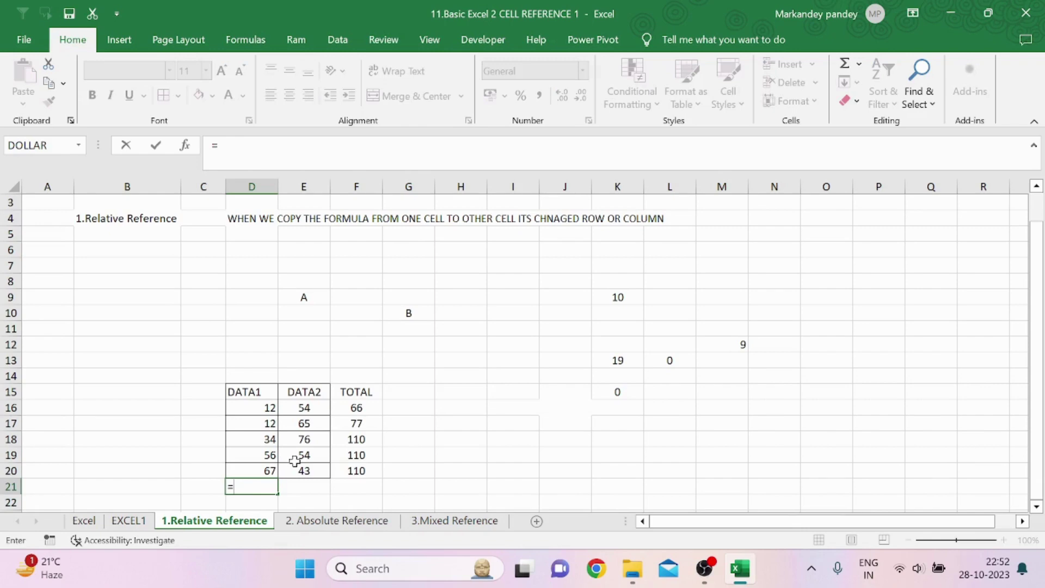
left_click(255, 407)
type("+")
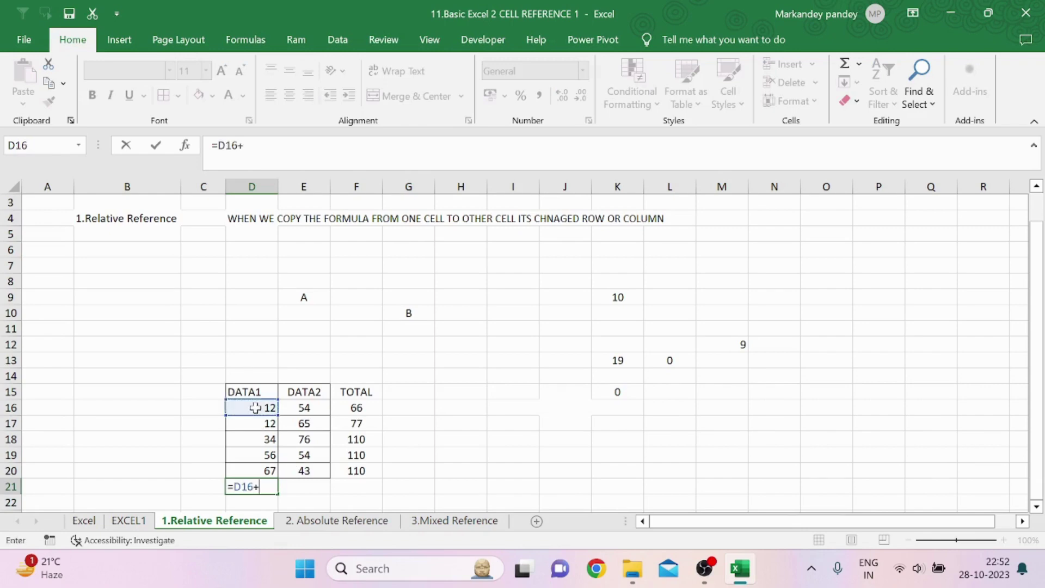
left_click(266, 424)
type("+")
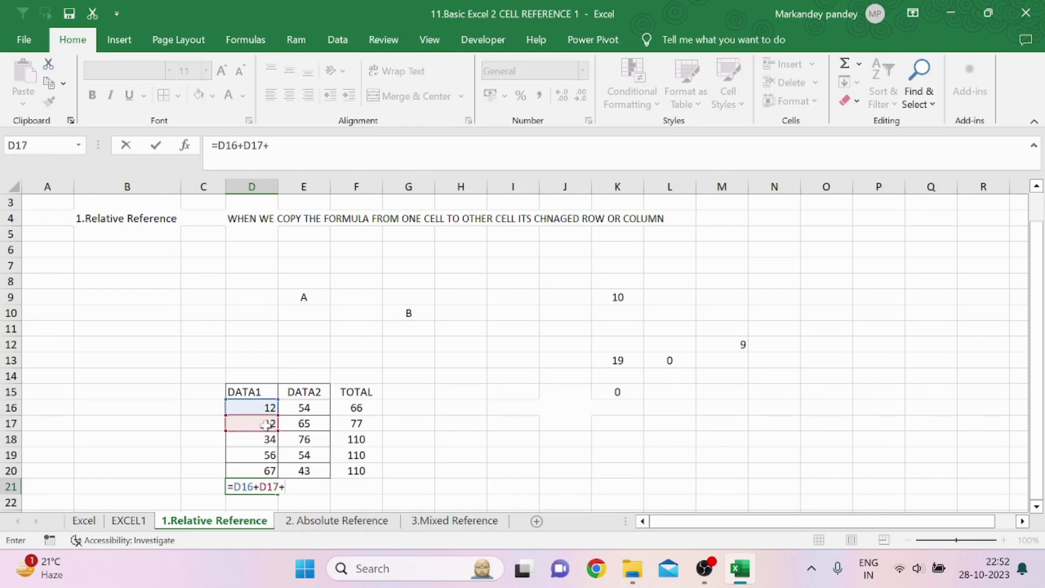
left_click(266, 439)
type("+")
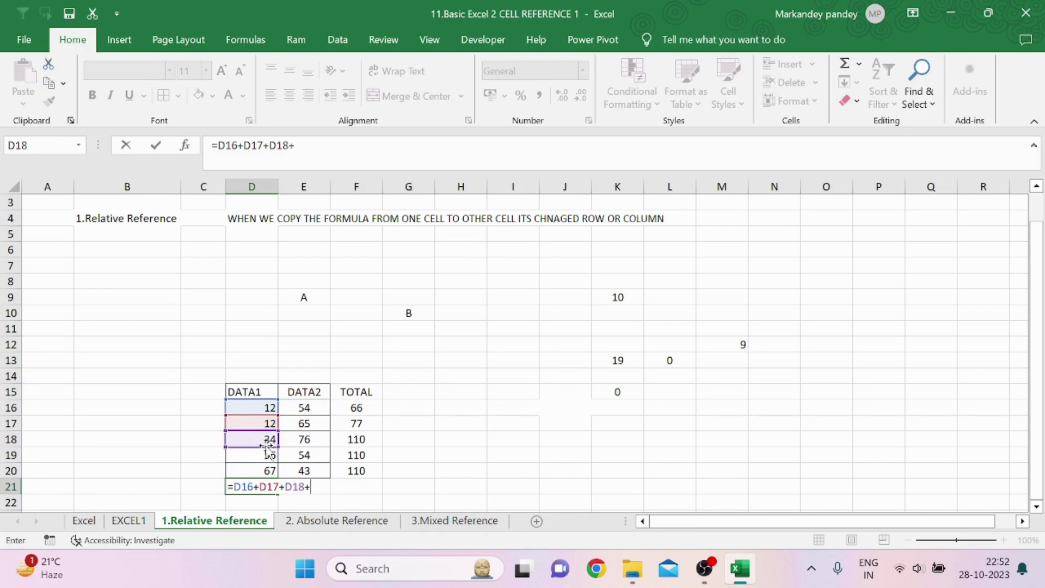
left_click(265, 455)
type("+")
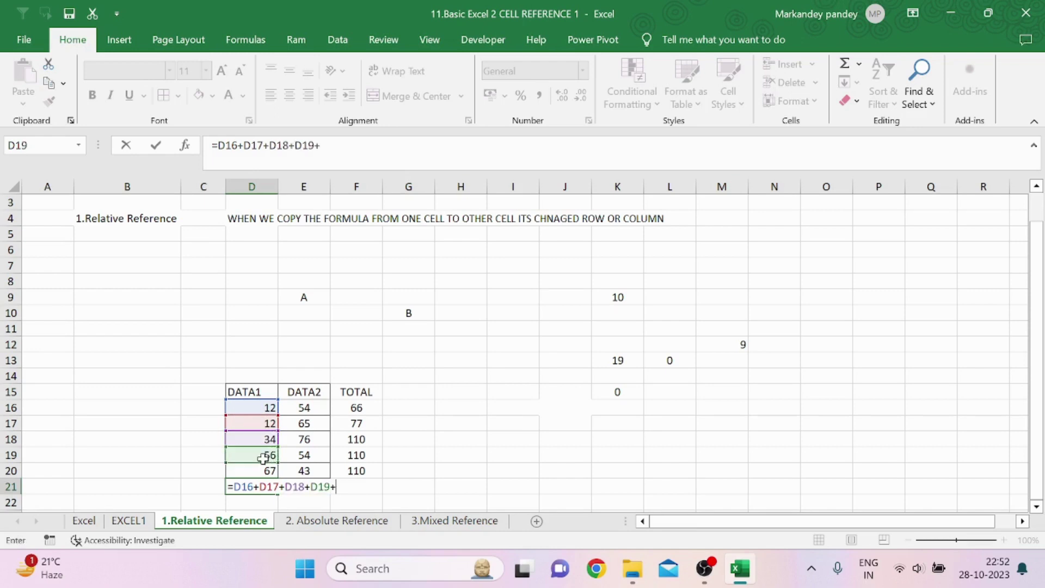
left_click(258, 471)
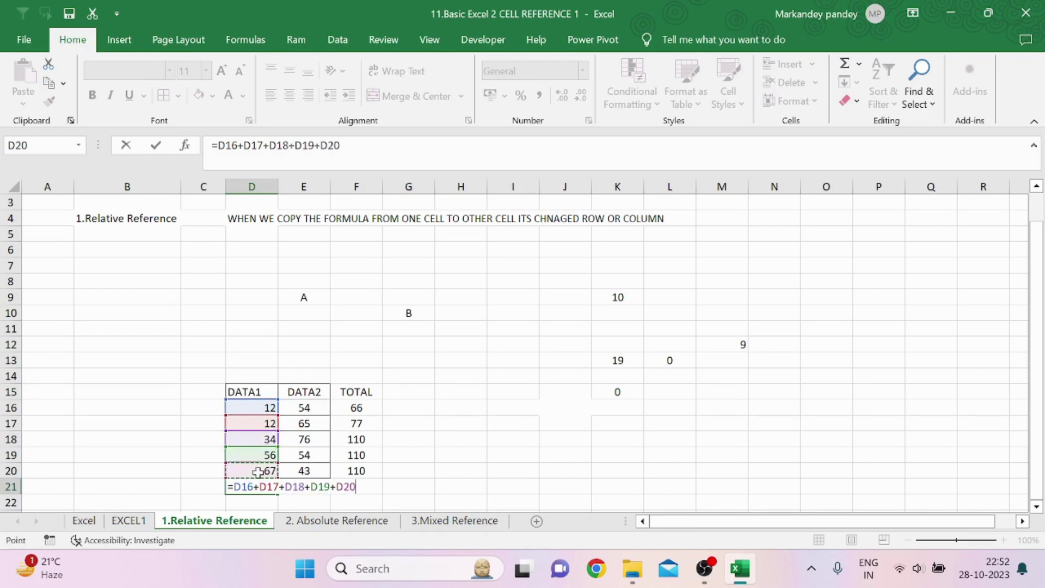
key("Return")
- Copy the DATA1 total formula from D21 into E21 under the DATA2 column
left_click(258, 482)
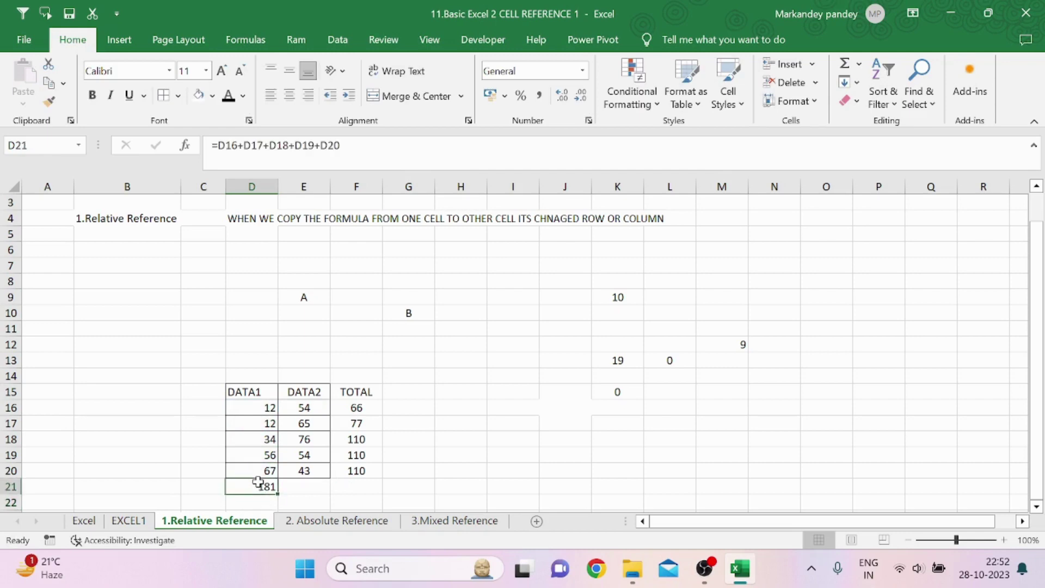
key("ctrl+c")
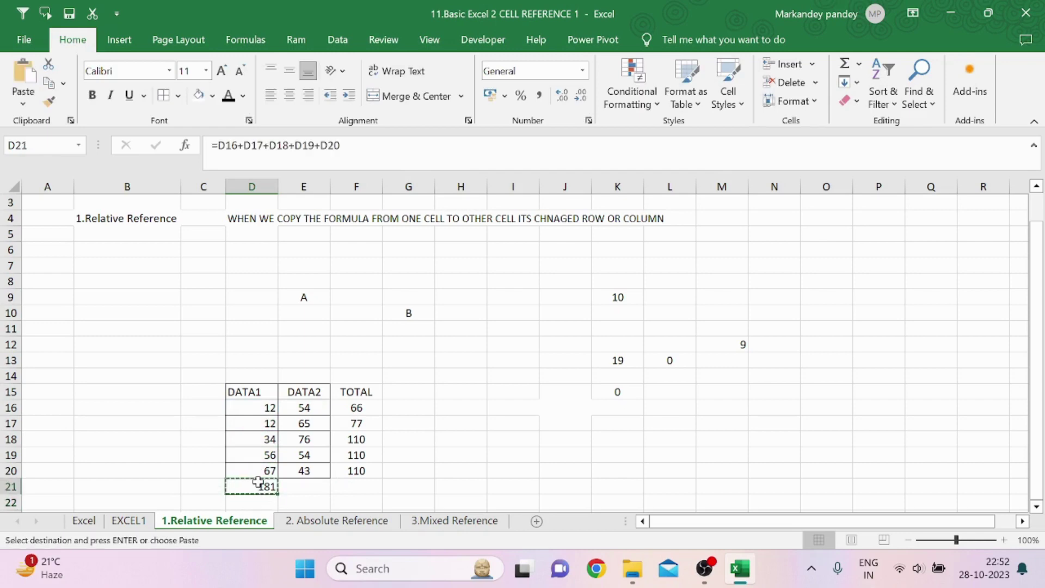
left_click(294, 485)
key("ctrl+v")
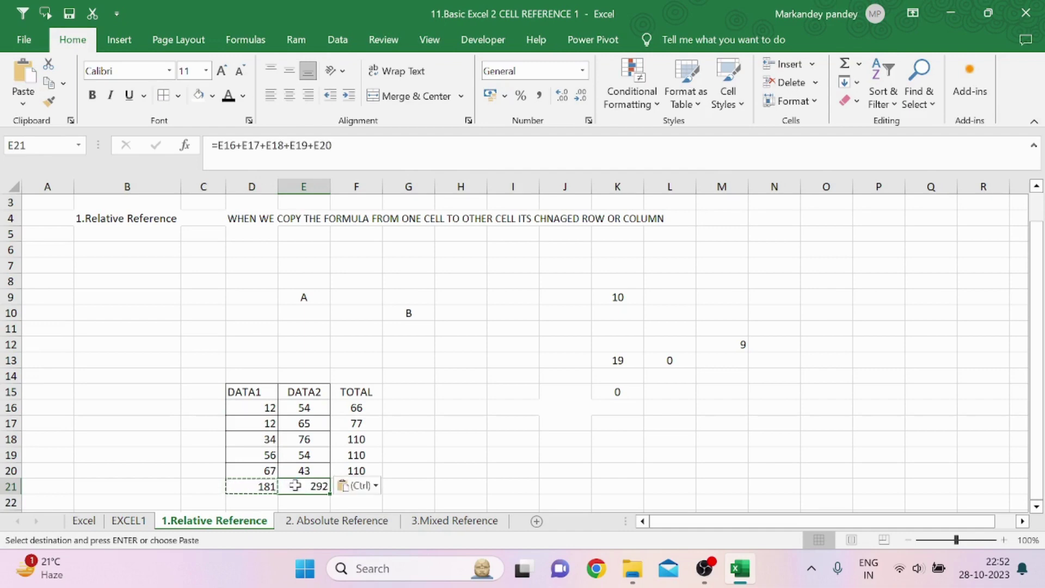
left_click(387, 460)
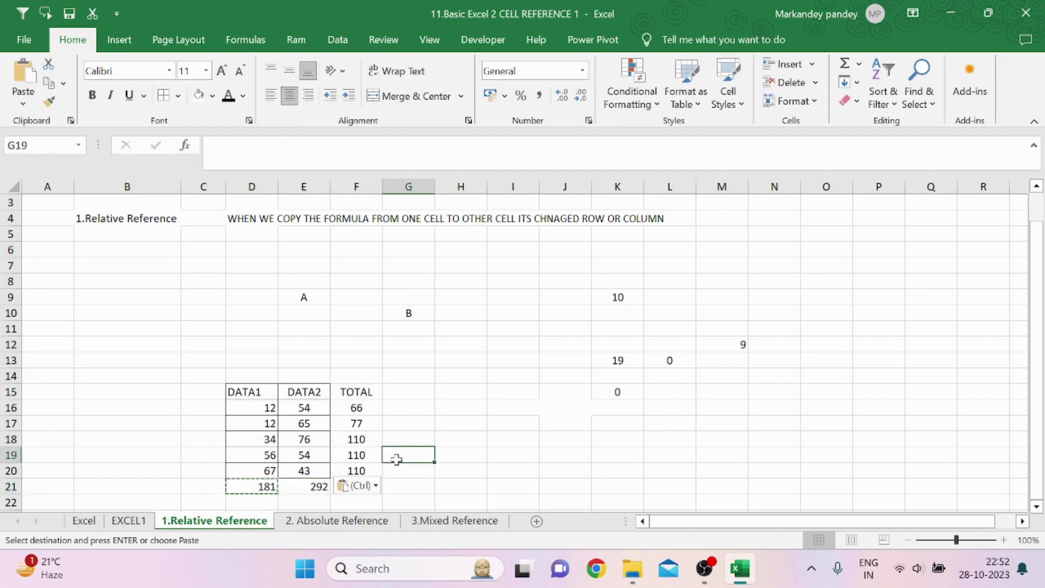
- Examine the column total formulas in D21 and E21 and the cells each refers to, comparing how the column references shift
double_click(260, 486)
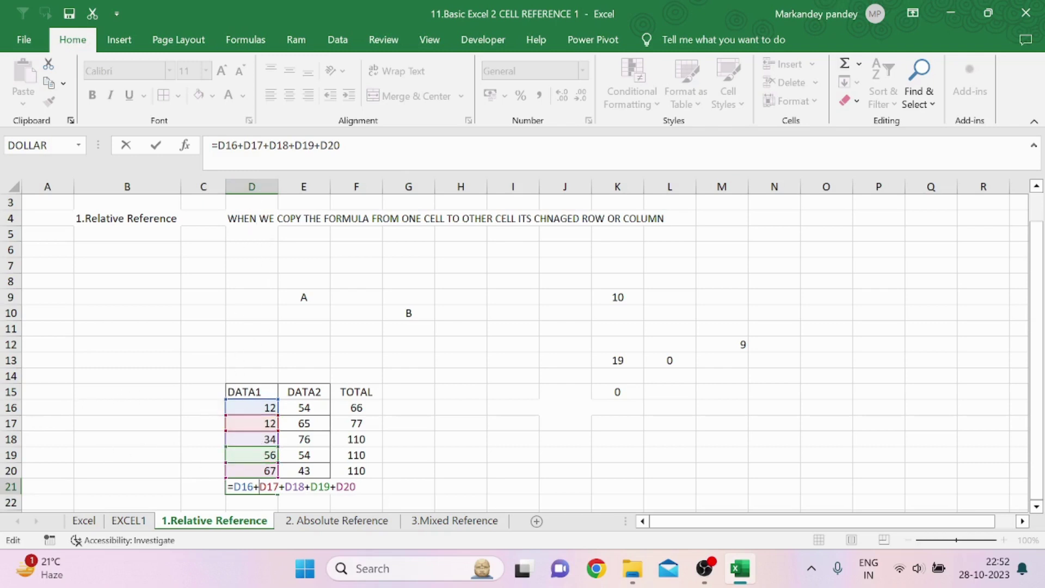
key("Return")
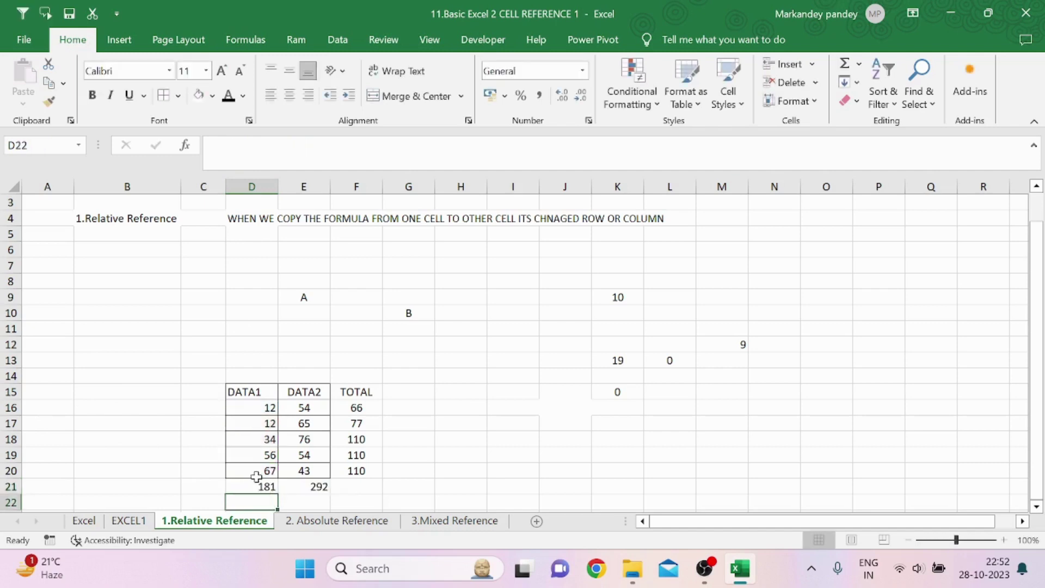
left_click(257, 474)
left_click(309, 489)
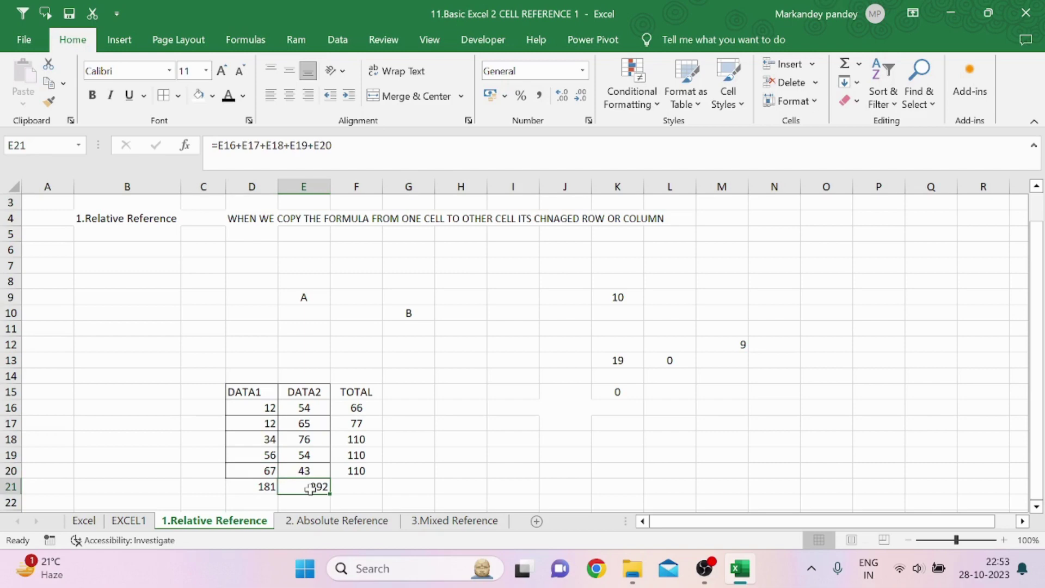
left_click(302, 425)
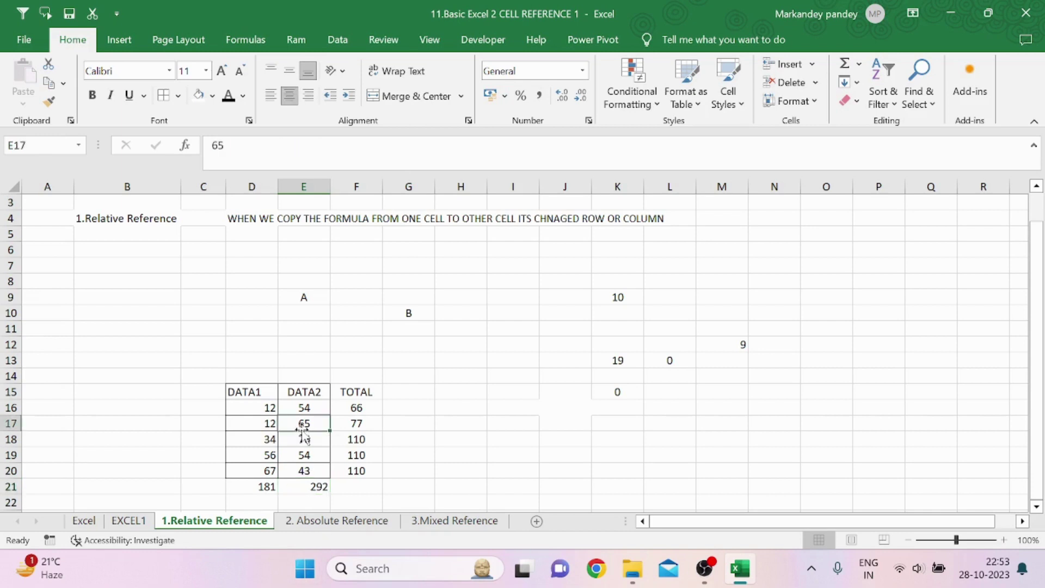
double_click(312, 484)
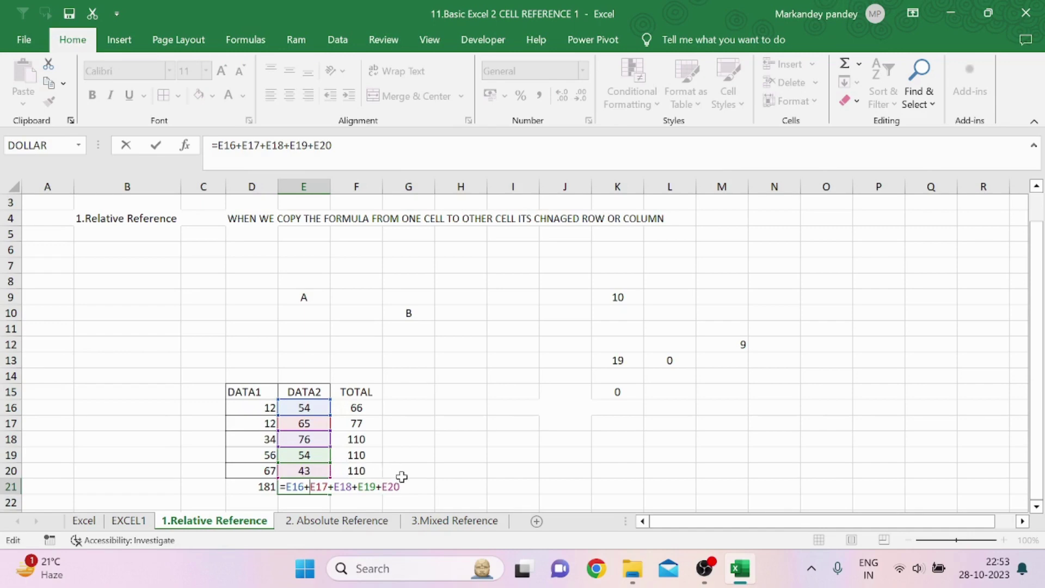
key("Return")
left_click(327, 485)
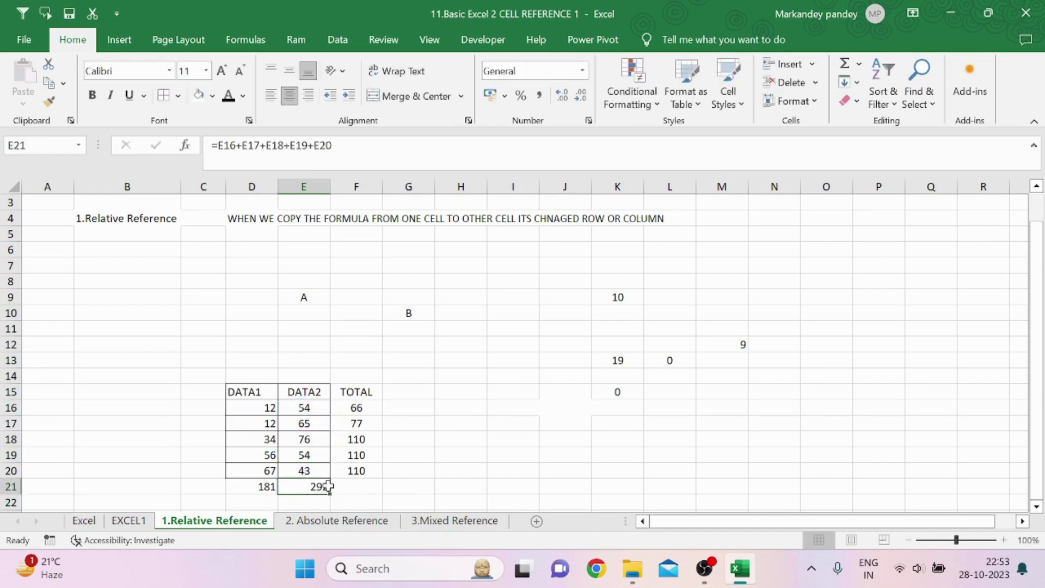
left_click(455, 408)
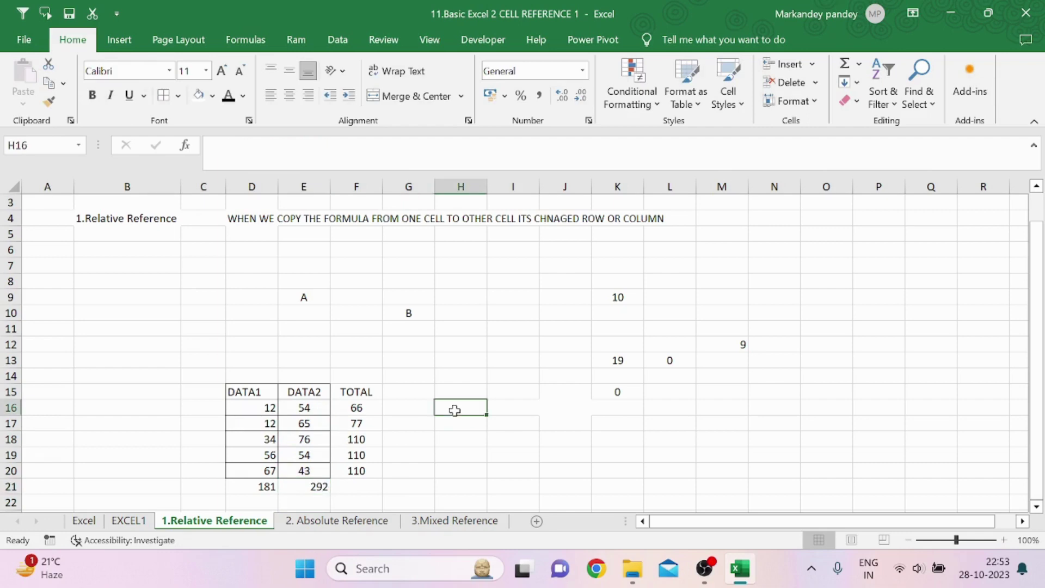
left_click(386, 374)
left_click(346, 349)
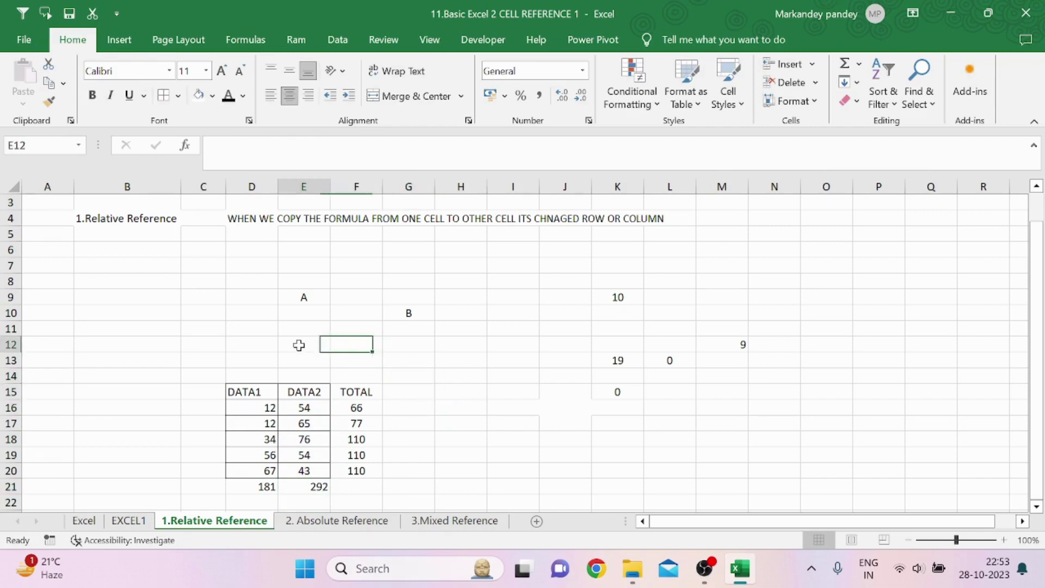
- Centre the contents of the DATA1/DATA2/TOTAL table in D15:F21 horizontally
left_click_drag(245, 390, 362, 480)
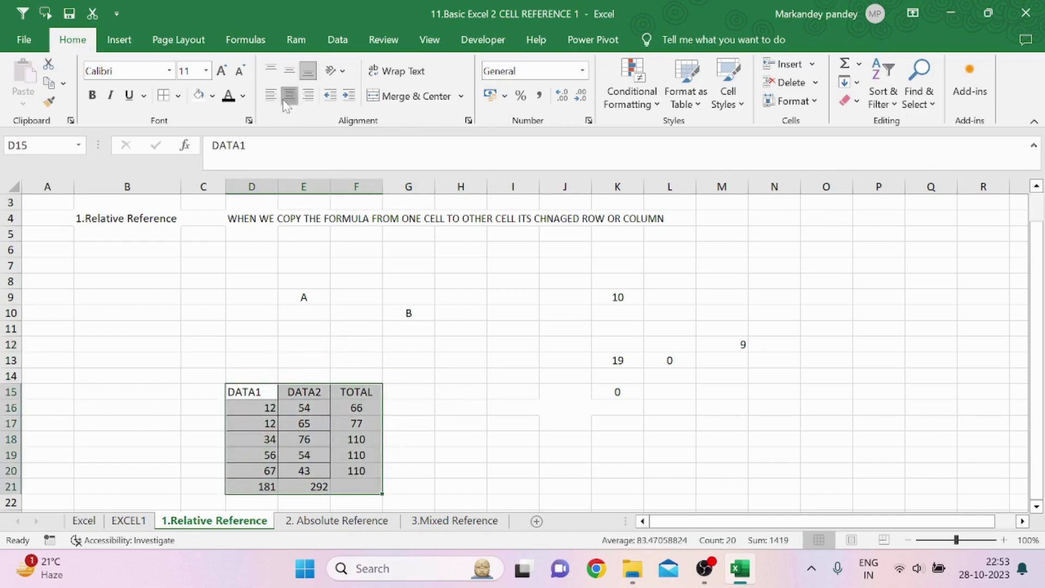
left_click(289, 94)
left_click(443, 338)
left_click(294, 311)
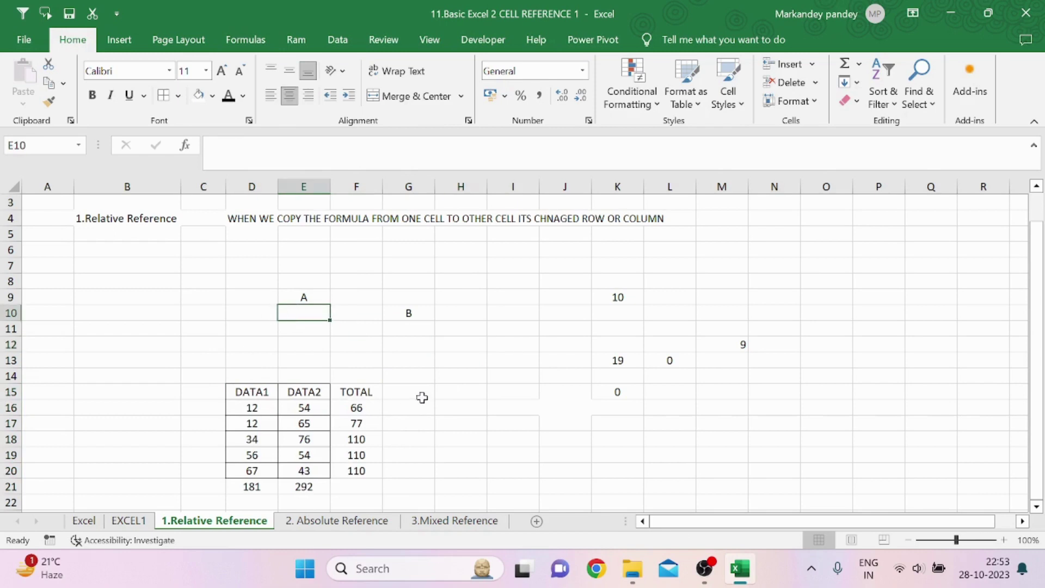
- Go back to the EXCEL1 sheet to review the list of cell reference types
left_click(368, 361)
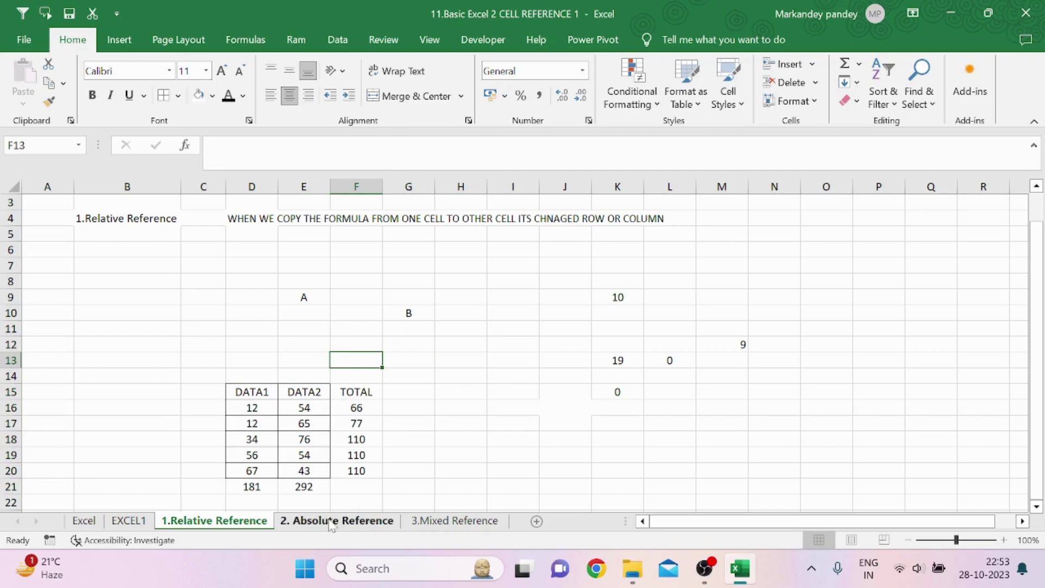
left_click(482, 393)
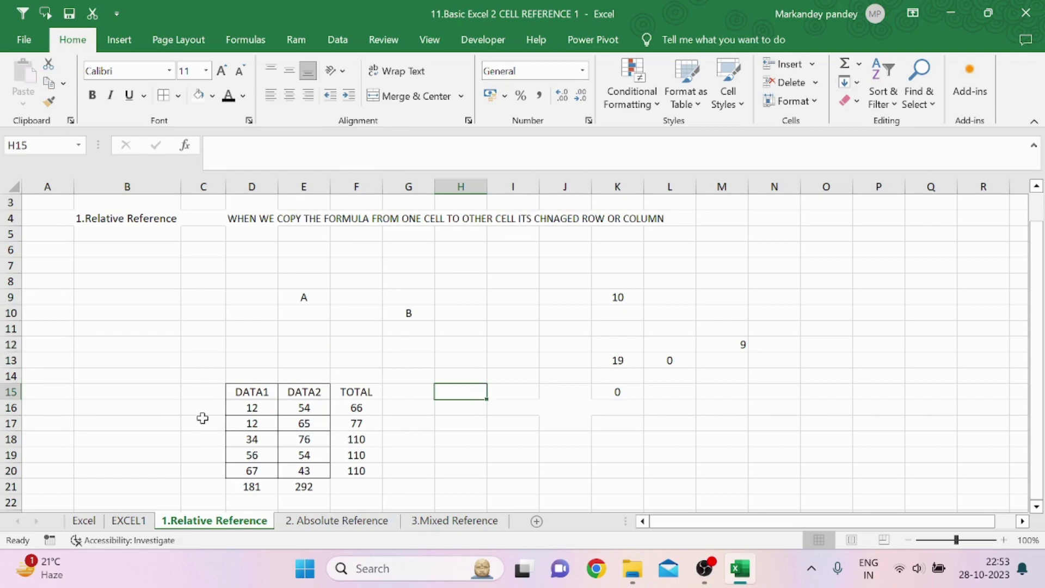
left_click(123, 523)
left_click(331, 341)
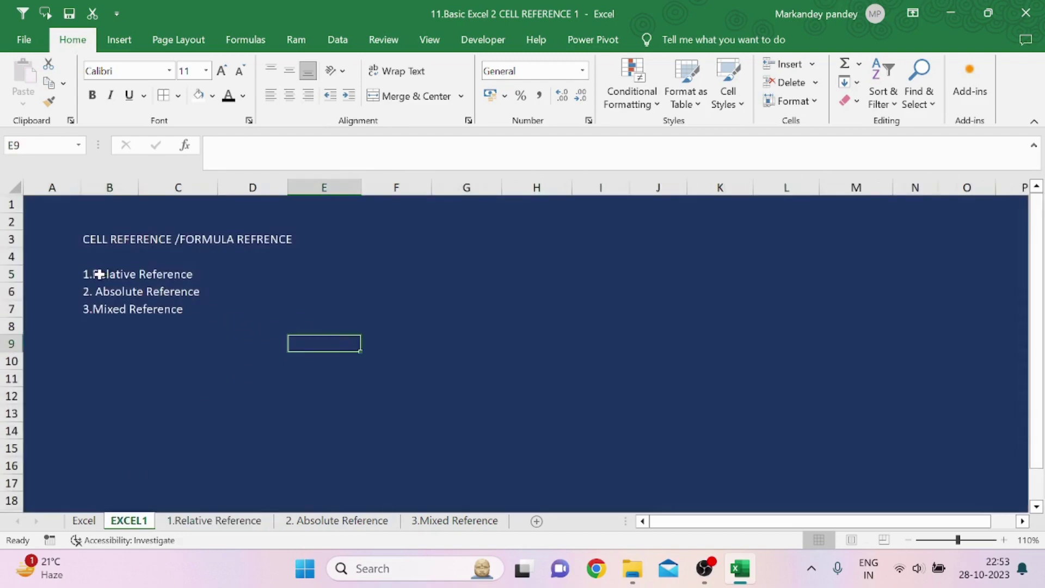